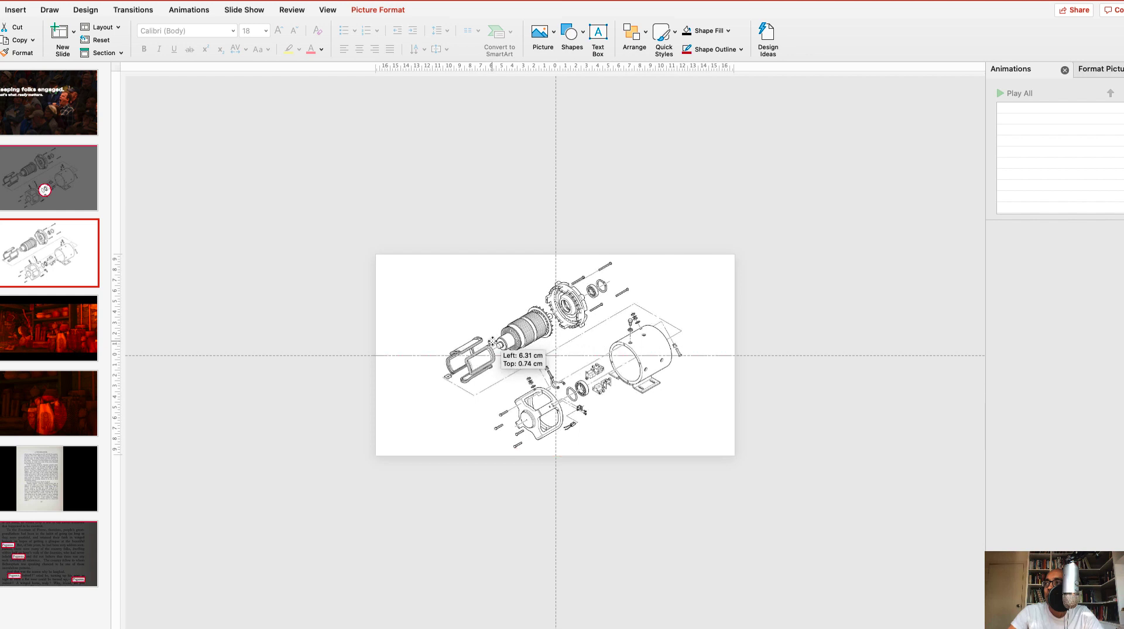
- Draw a rectangle covering the entire slide with the exploded motor diagram
click(438, 198)
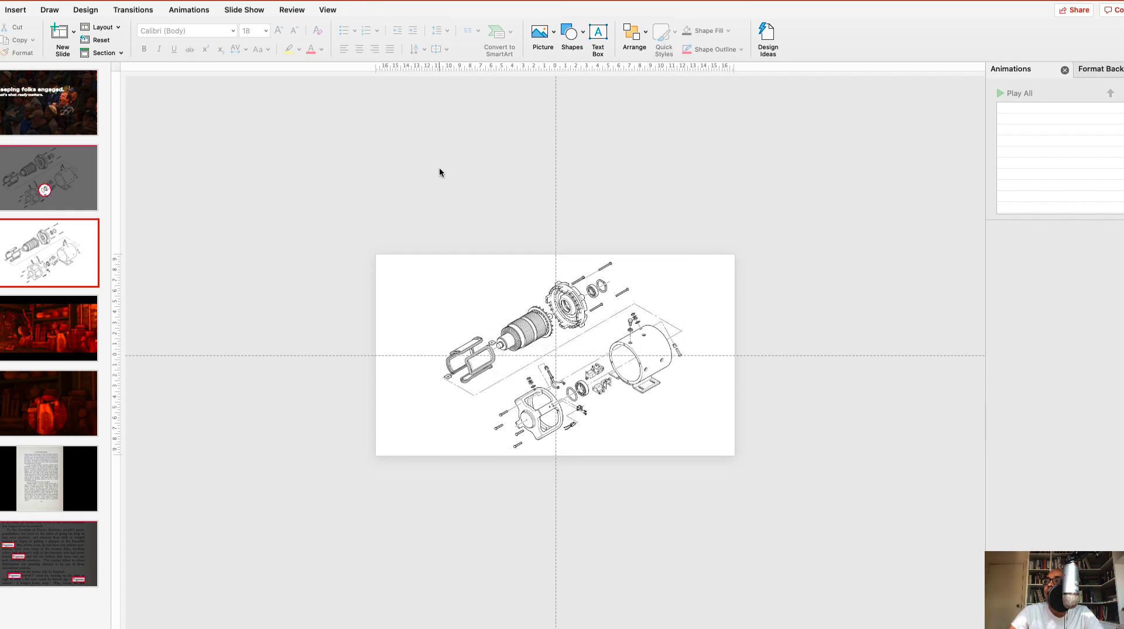
click(583, 34)
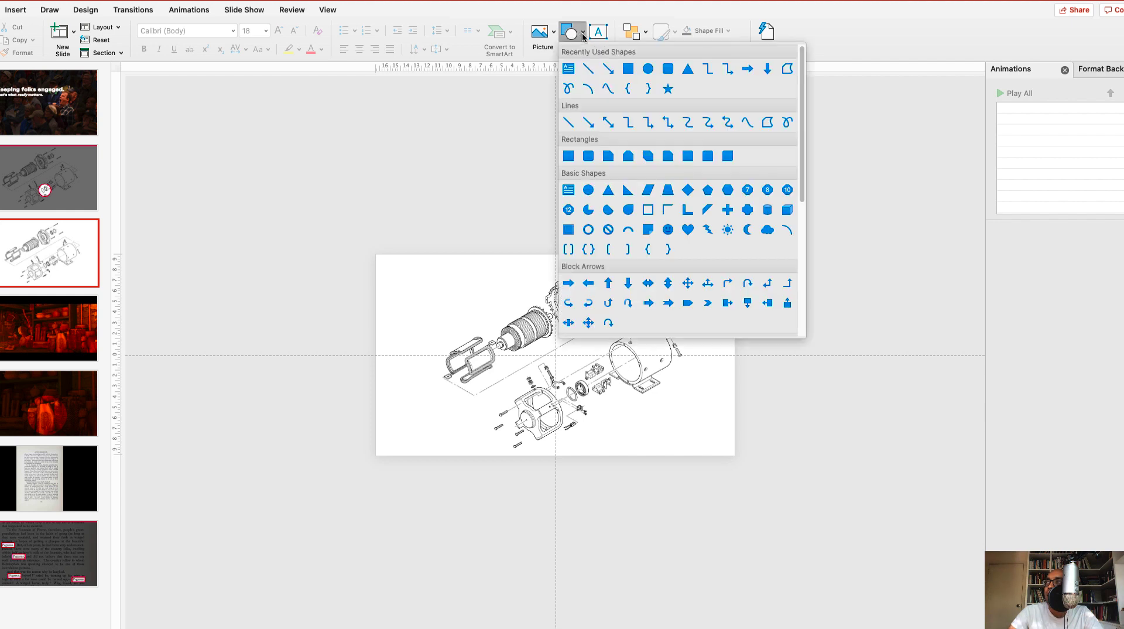
click(629, 68)
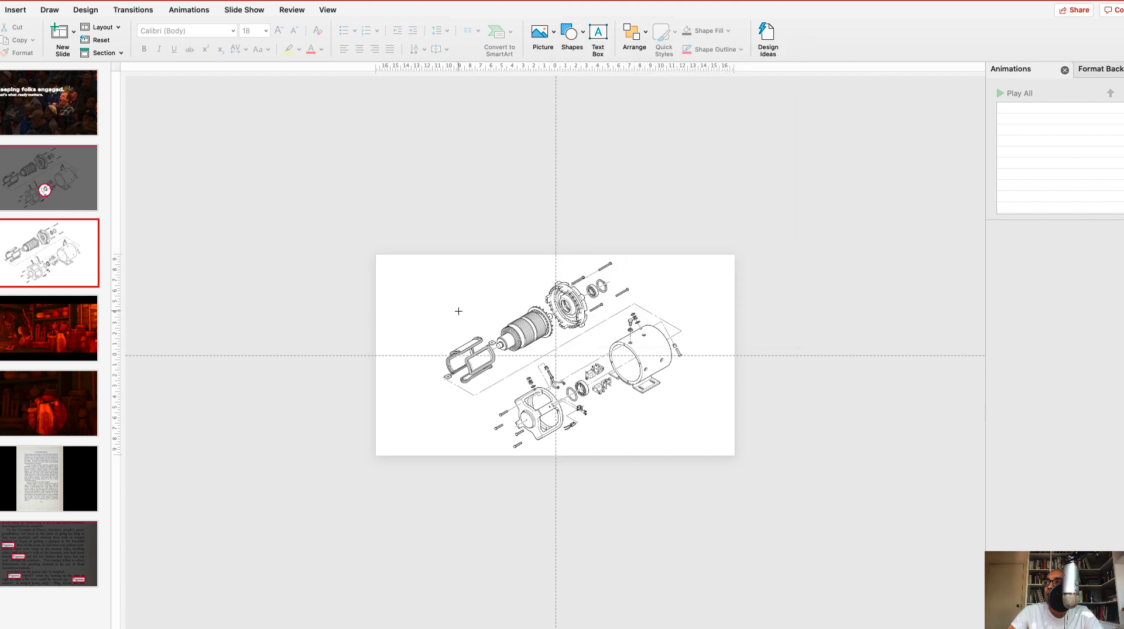
mouse_move(375, 253)
mouse_down()
mouse_move(491, 356)
mouse_move(735, 457)
mouse_up()
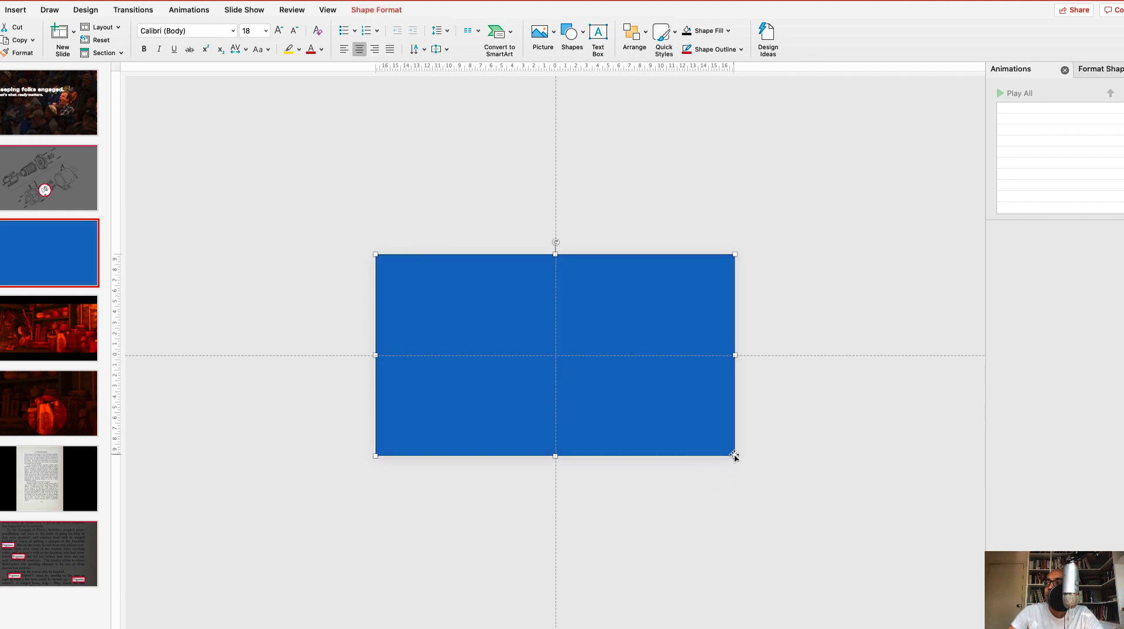
- Format the full-slide rectangle with a solid black fill at 50% transparency
right_click(636, 302)
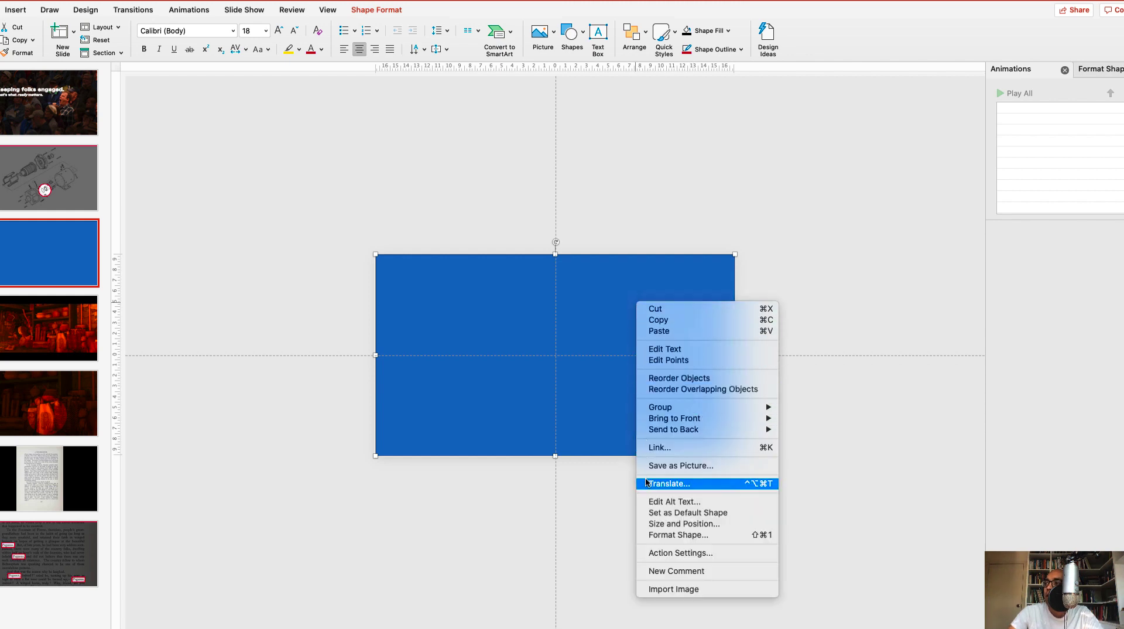
click(672, 534)
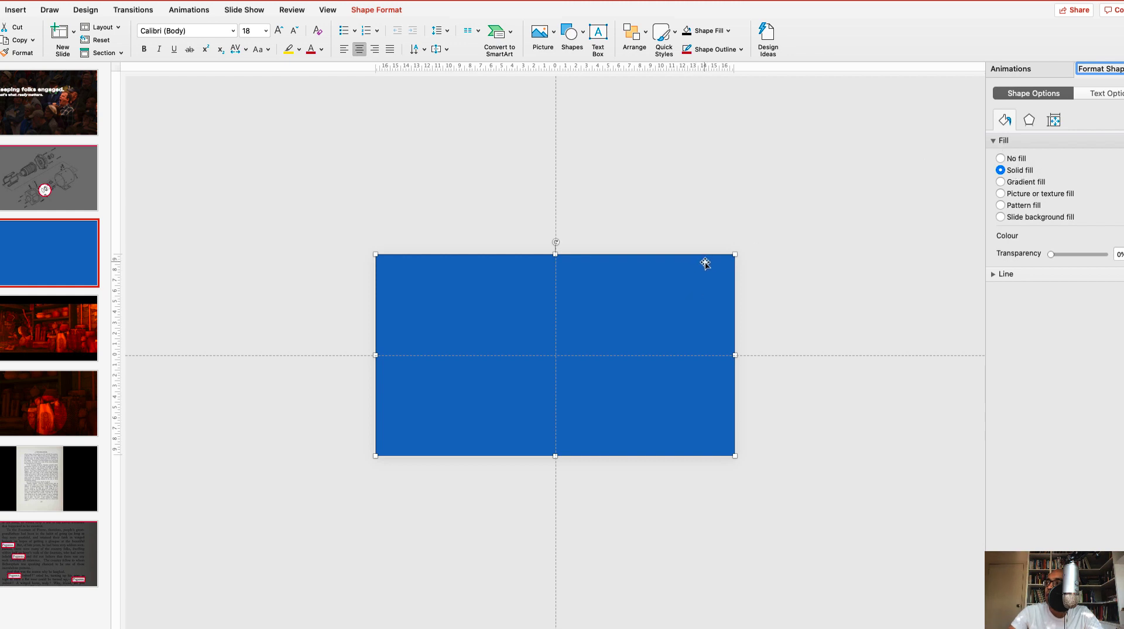
click(1123, 236)
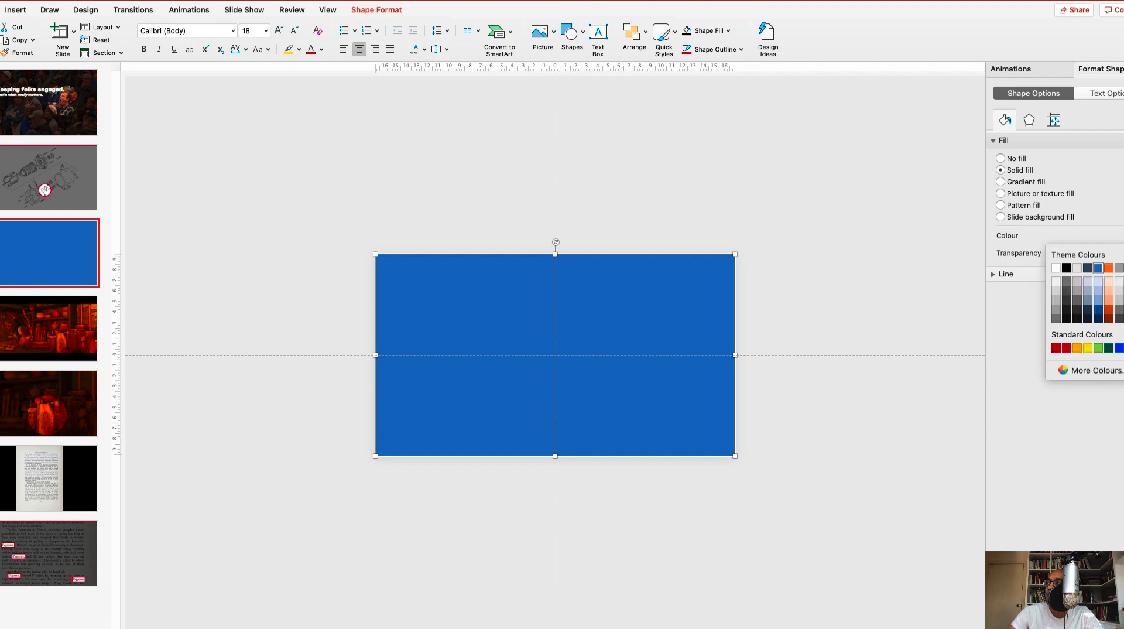
click(1066, 268)
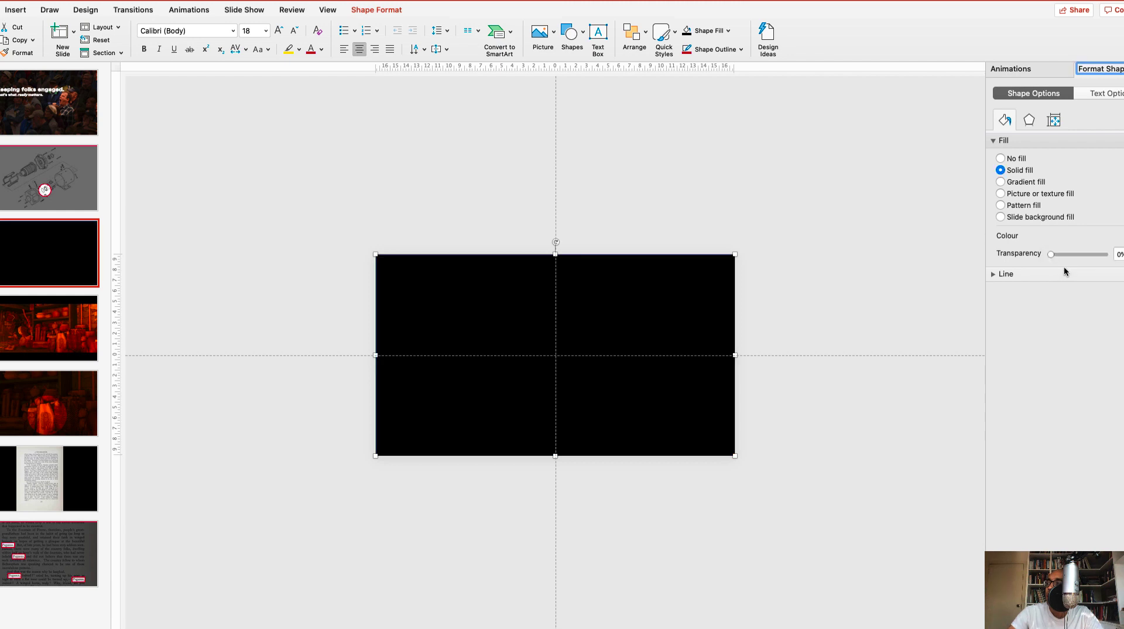
drag(1050, 255, 1079, 256)
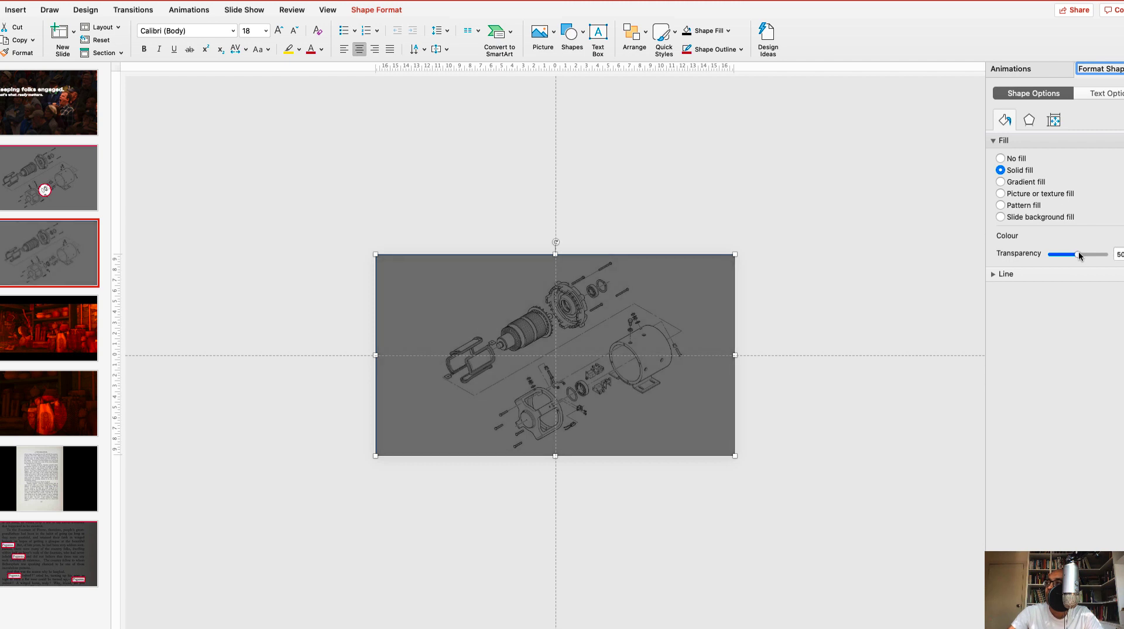
click(820, 267)
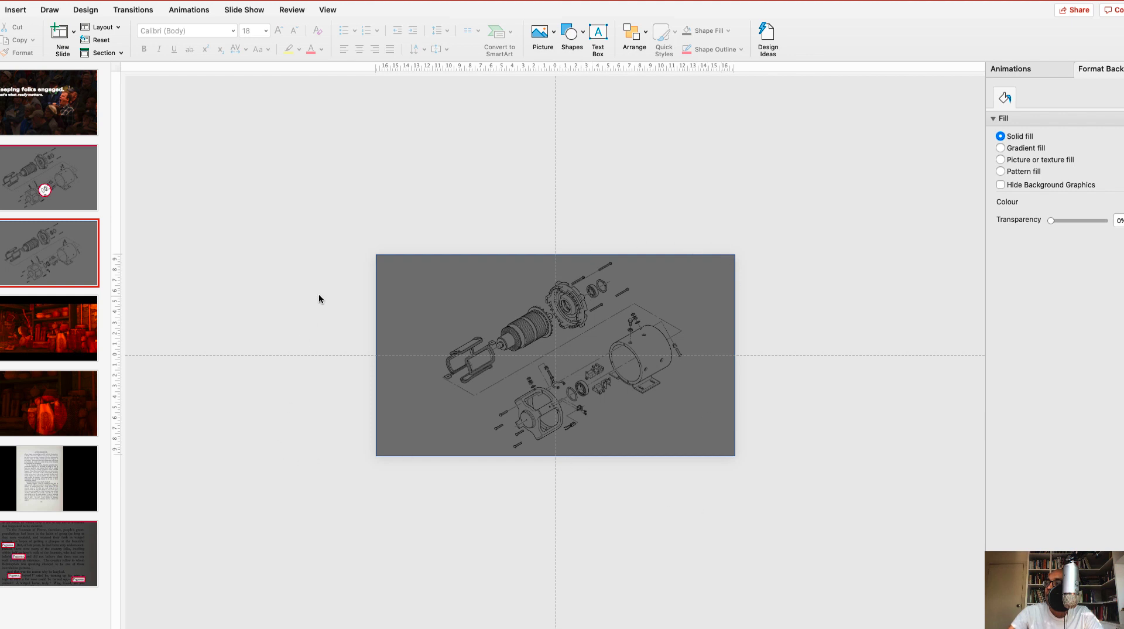
- Remove the outline from the semi-transparent black rectangle
click(450, 289)
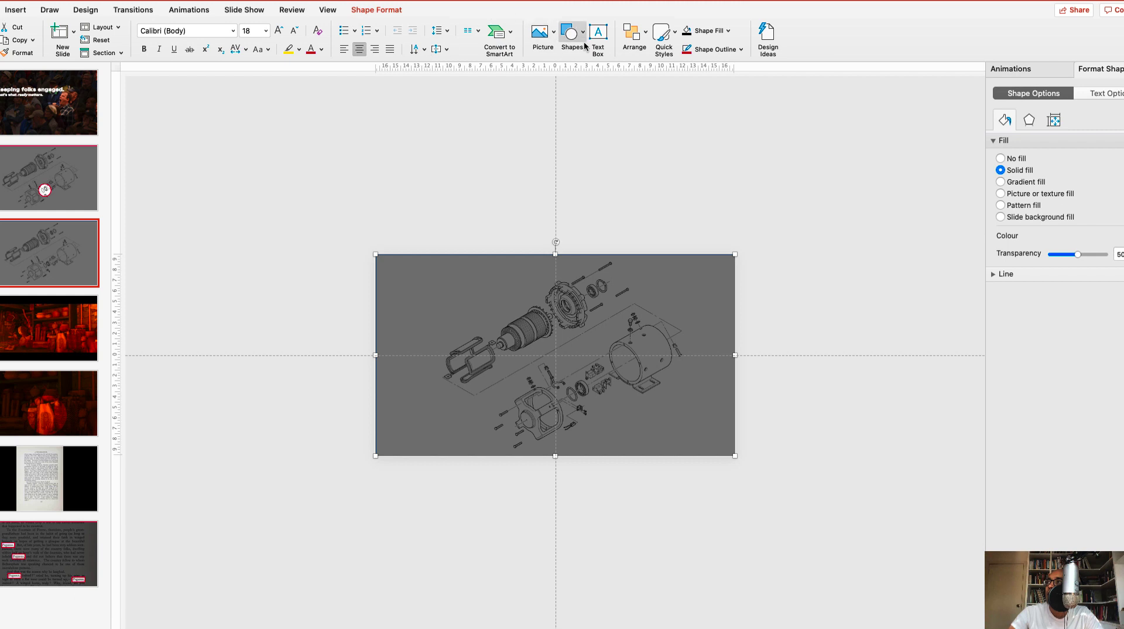
click(741, 50)
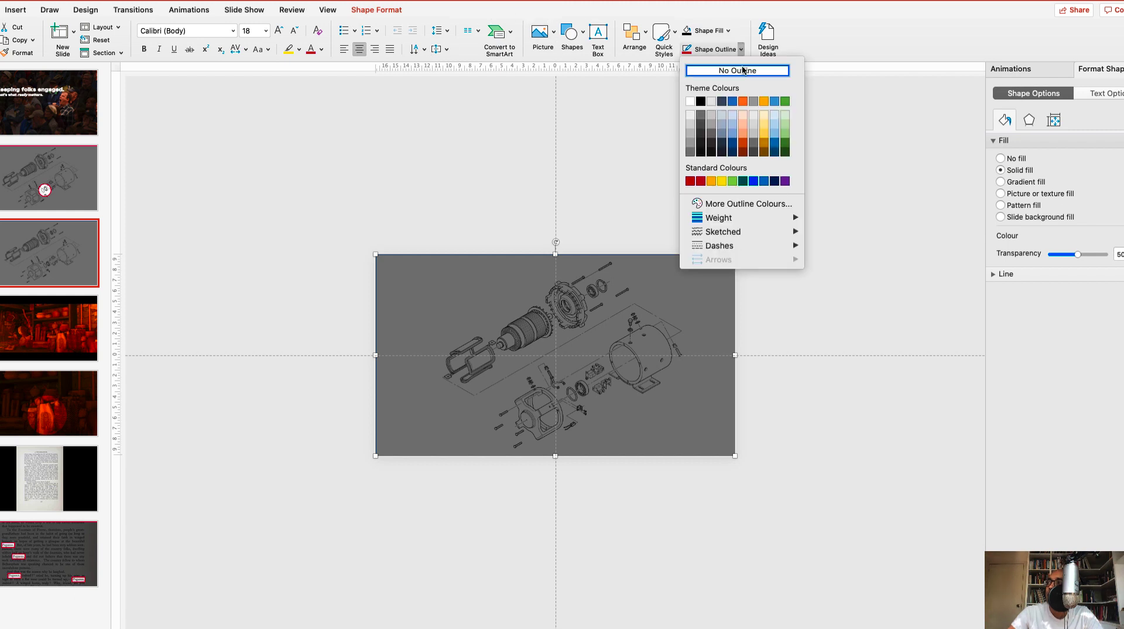
click(742, 70)
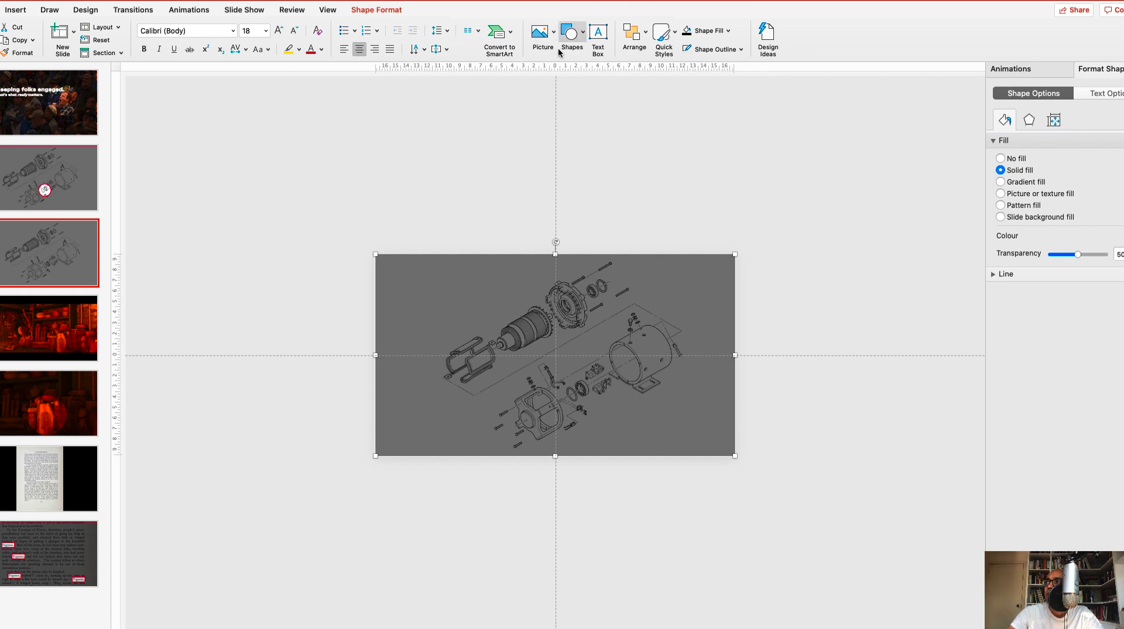
- Draw a circle over the leftmost part of the motor diagram and remove its outline
click(575, 36)
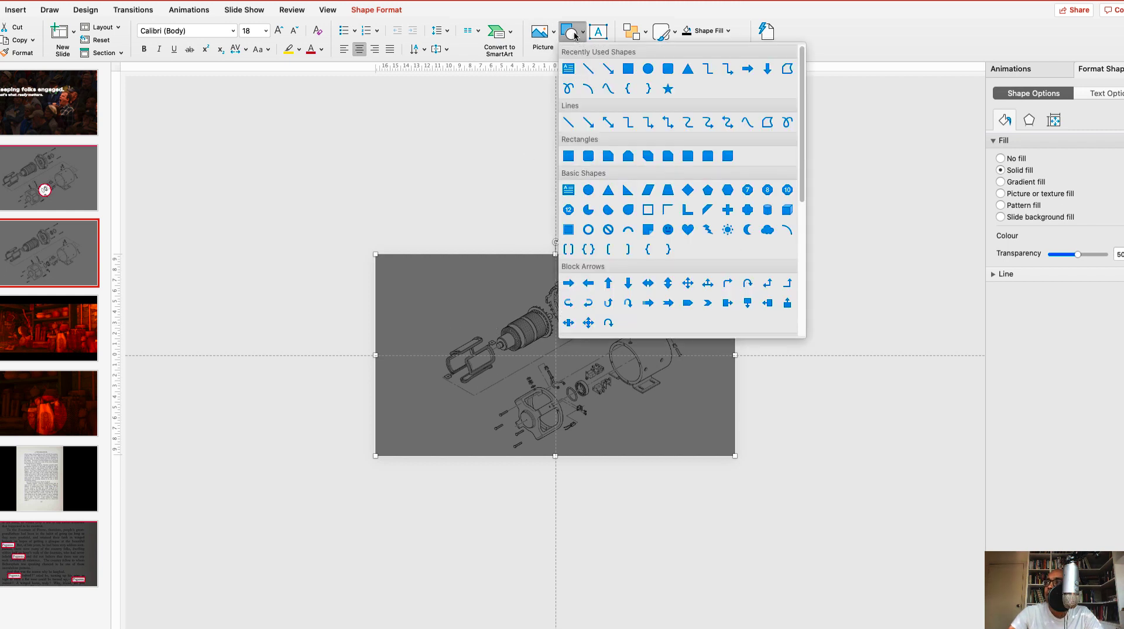
click(649, 70)
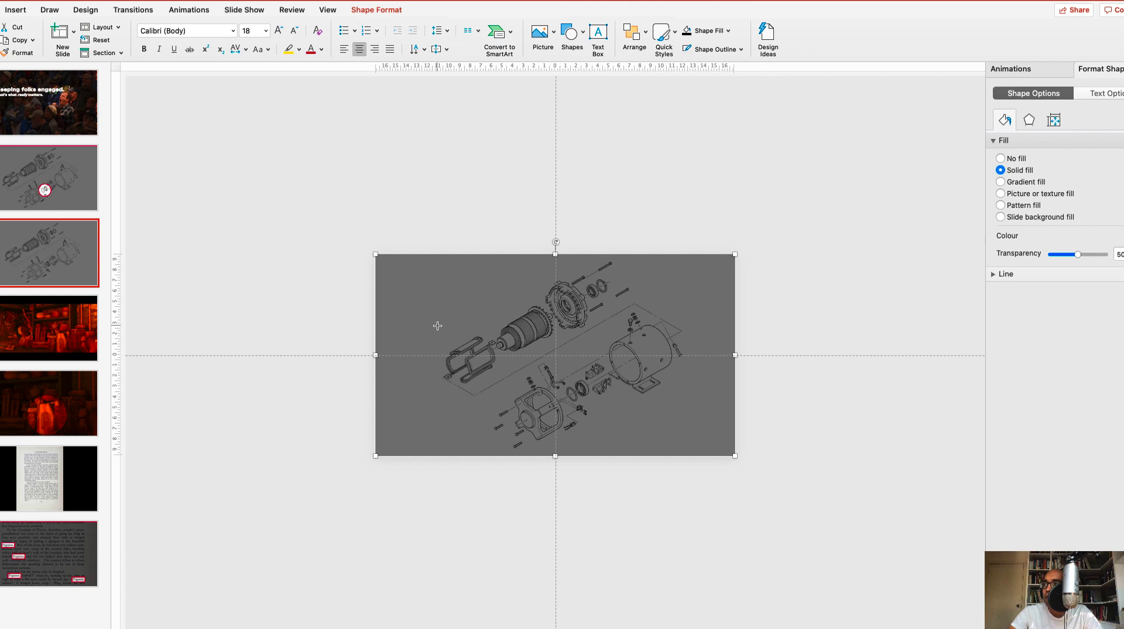
drag(437, 325, 487, 363)
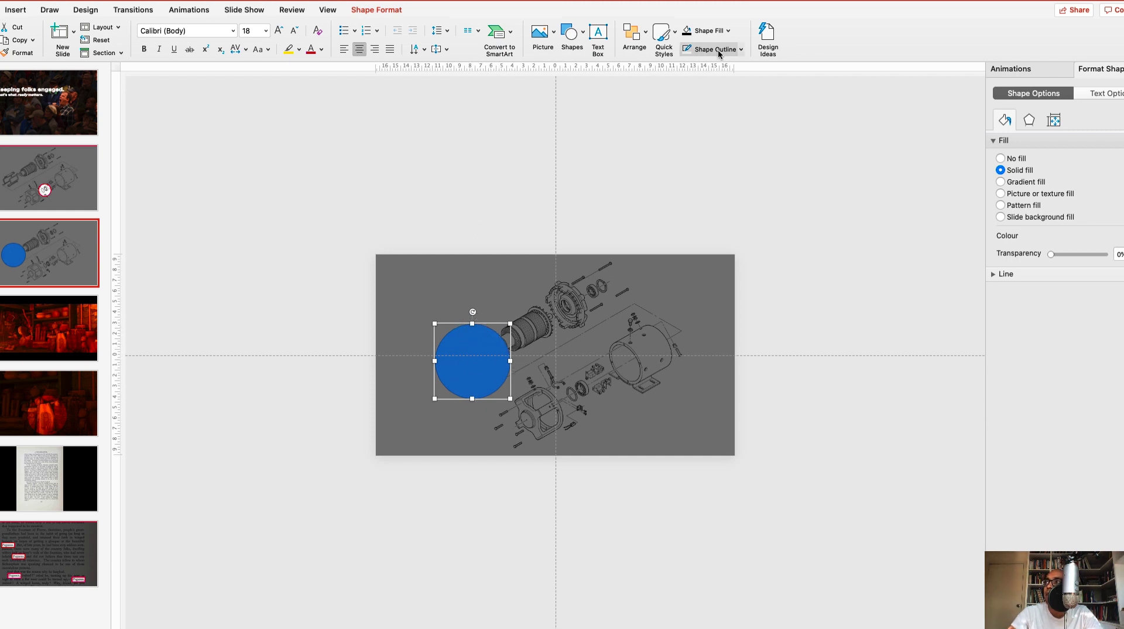
click(741, 50)
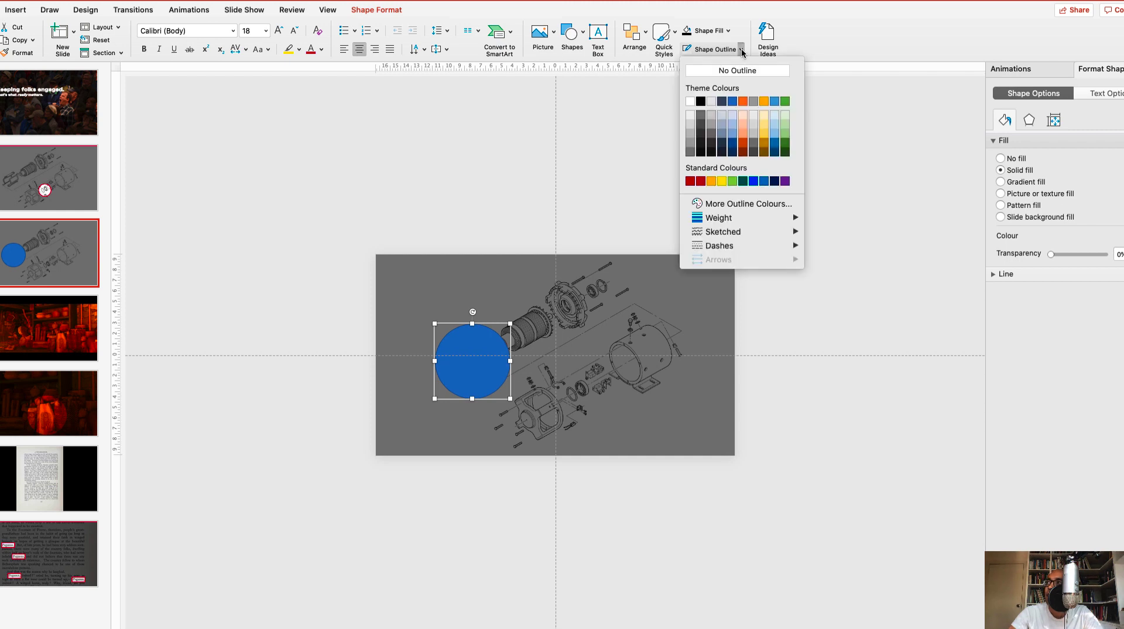
click(739, 69)
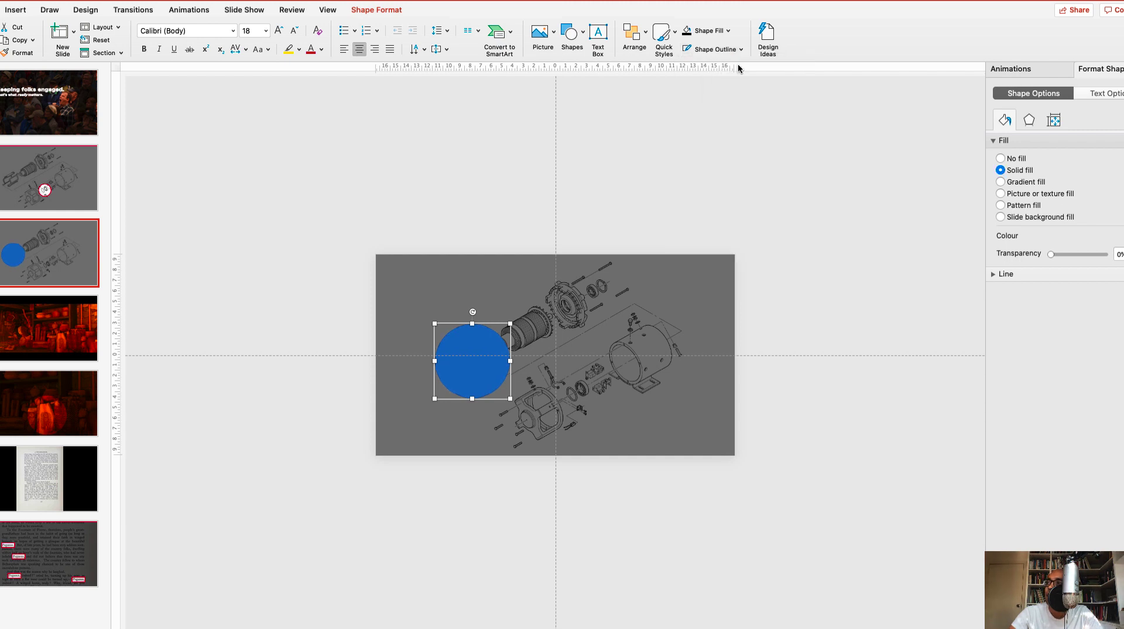
- Select the black rectangle first and the circle second, and merge them with Combine to cut a spotlight hole
click(568, 195)
click(468, 355)
click(464, 291)
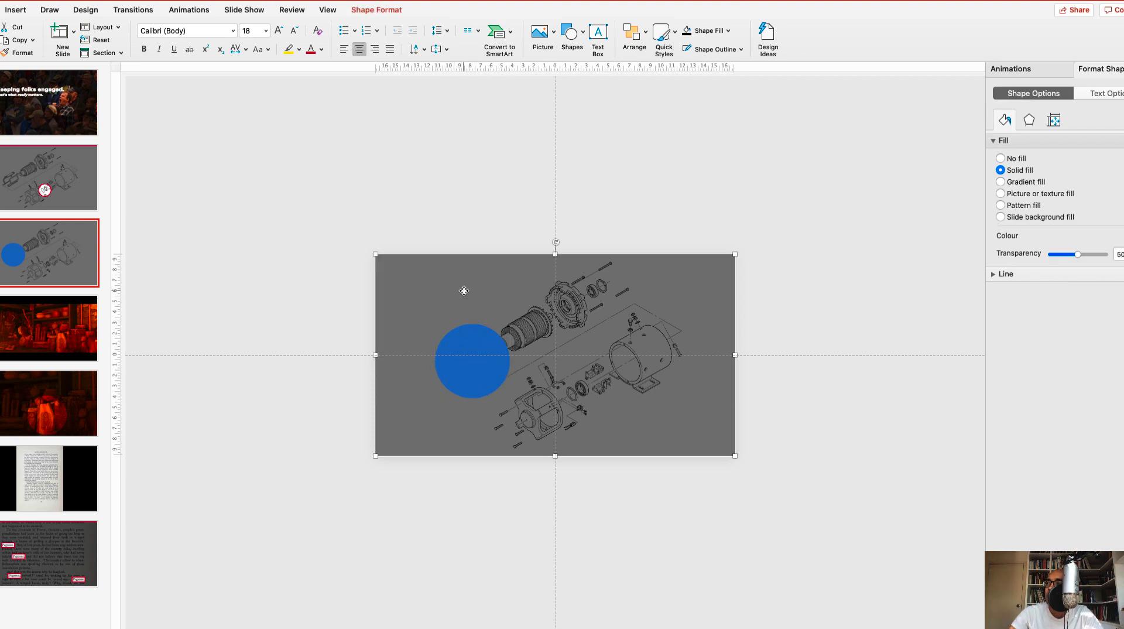
click(425, 235)
click(421, 275)
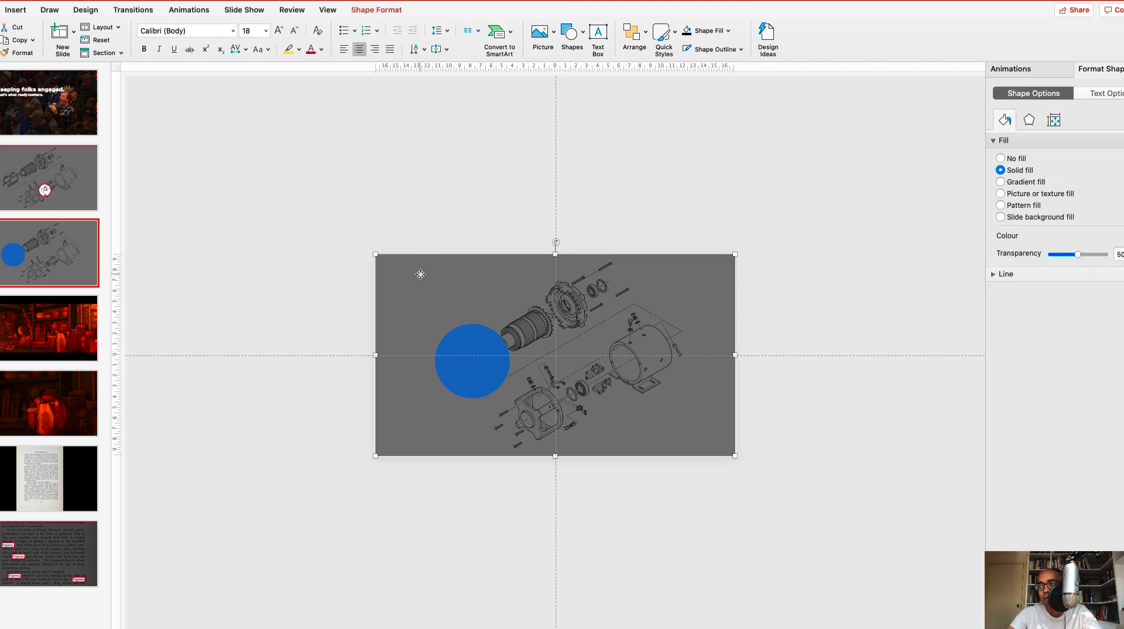
click(467, 341)
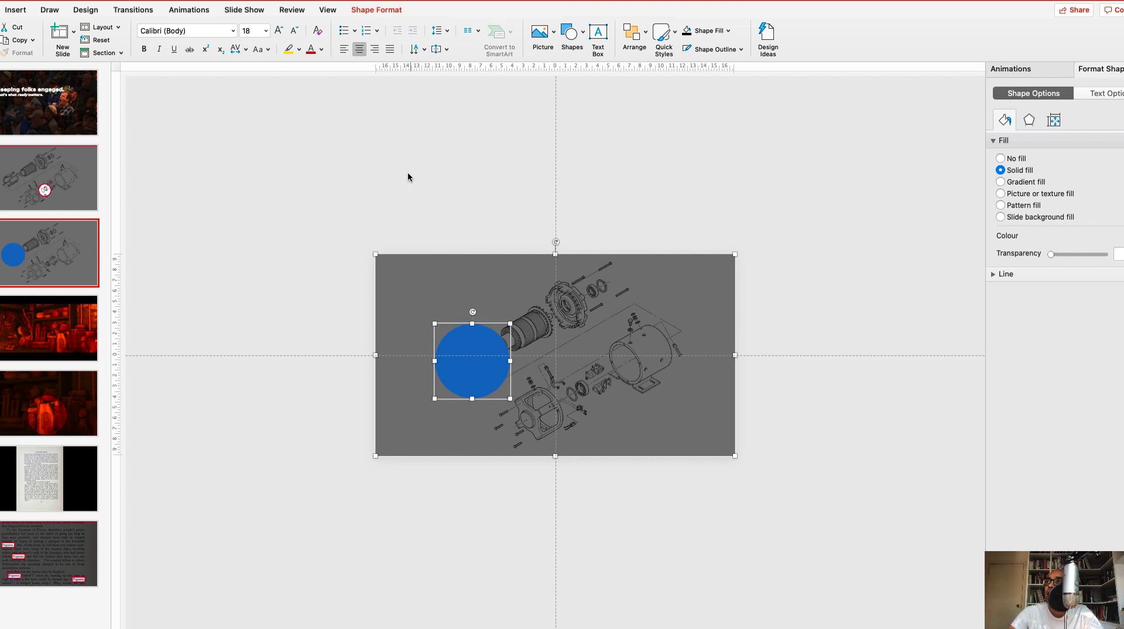
click(376, 10)
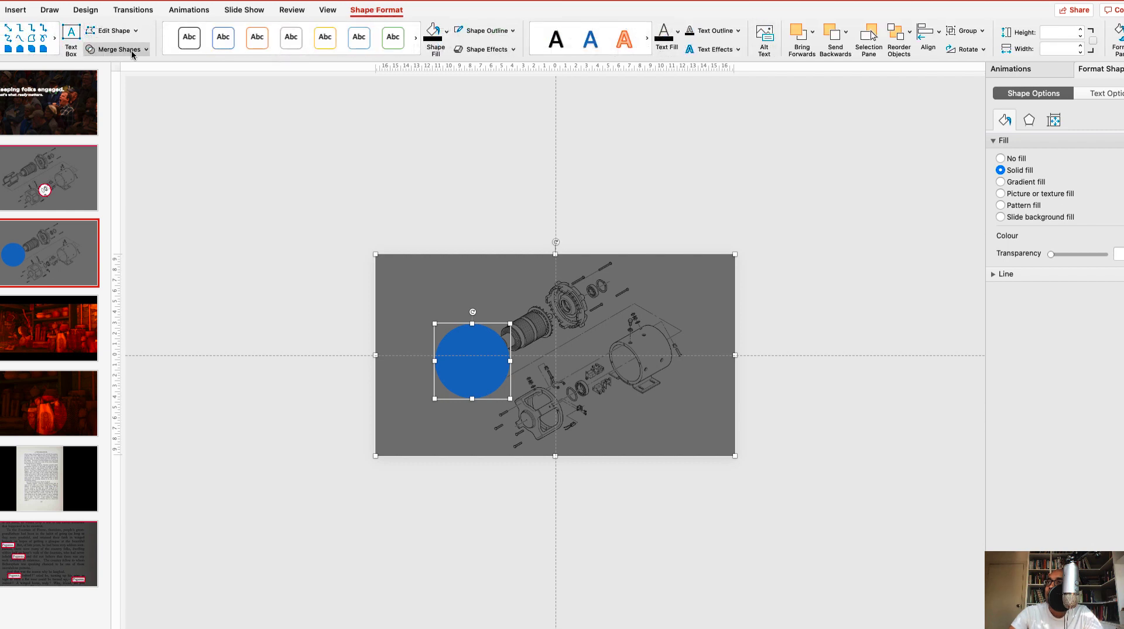
click(134, 51)
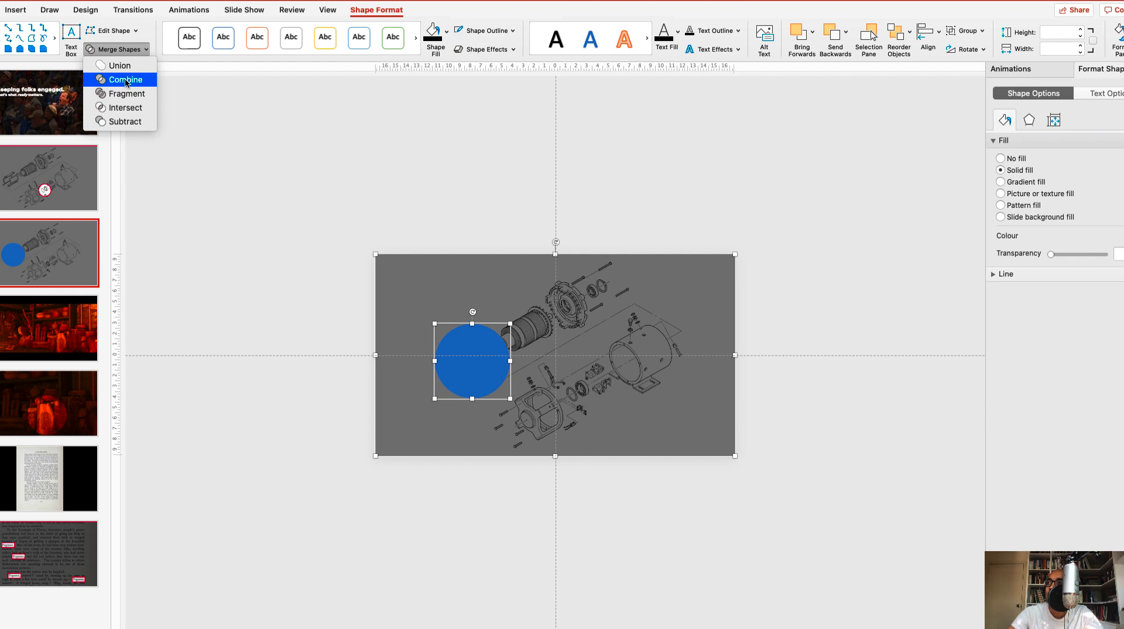
click(126, 80)
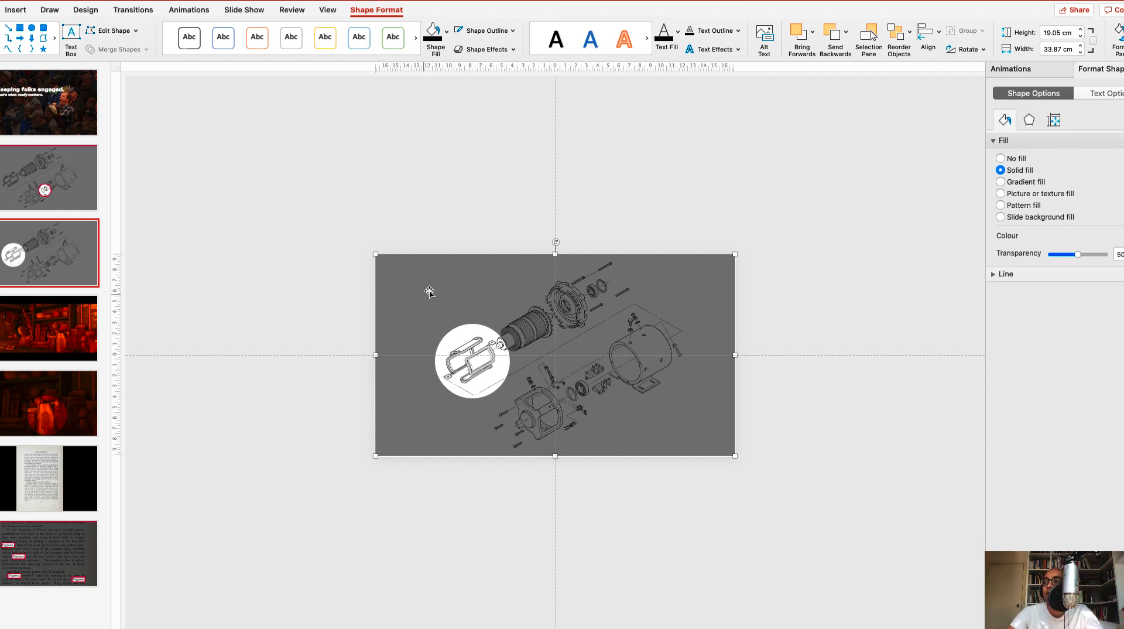
mouse_move(429, 292)
mouse_down()
mouse_move(442, 326)
mouse_move(487, 300)
mouse_move(451, 284)
mouse_move(432, 291)
mouse_move(517, 261)
mouse_move(434, 276)
mouse_move(435, 291)
mouse_up()
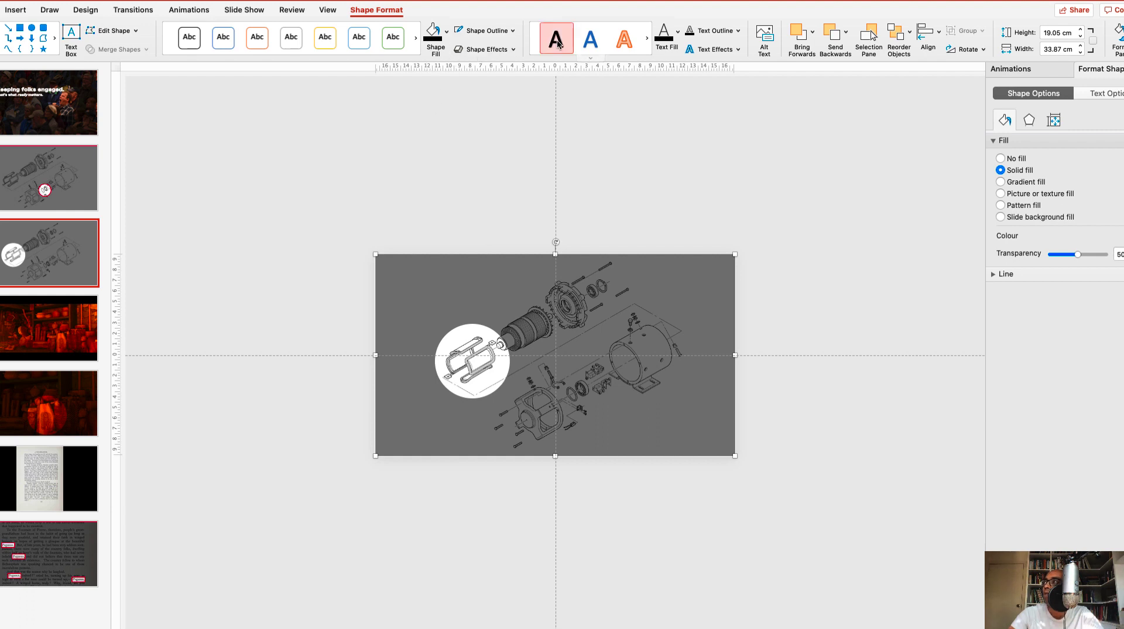
- Try a red outline on the combined spotlight overlay and undo it
click(514, 32)
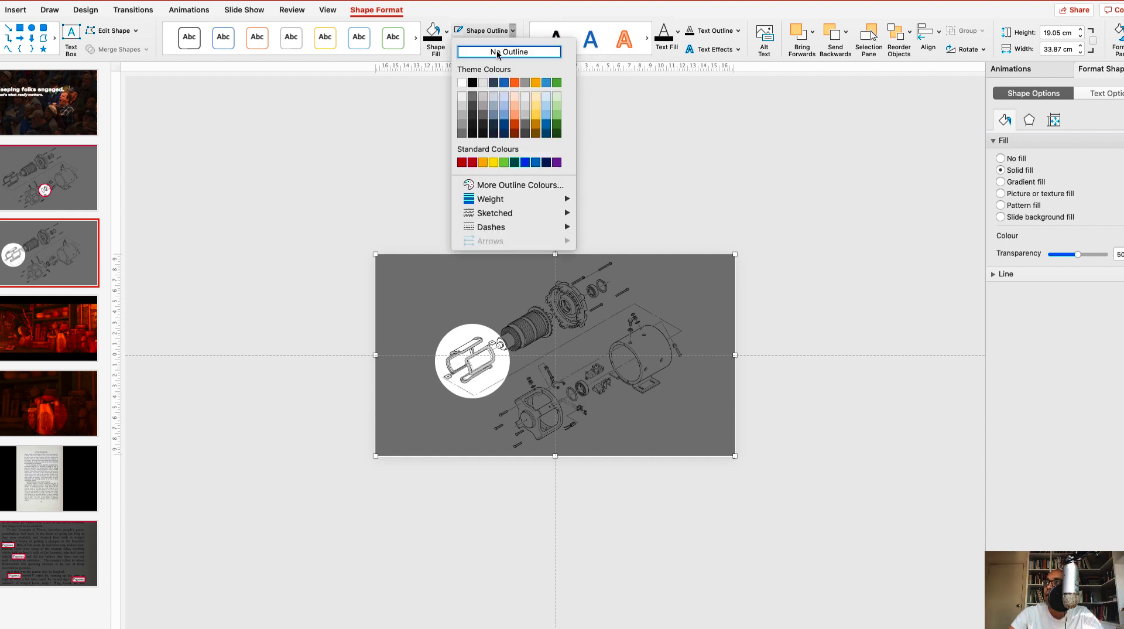
click(472, 162)
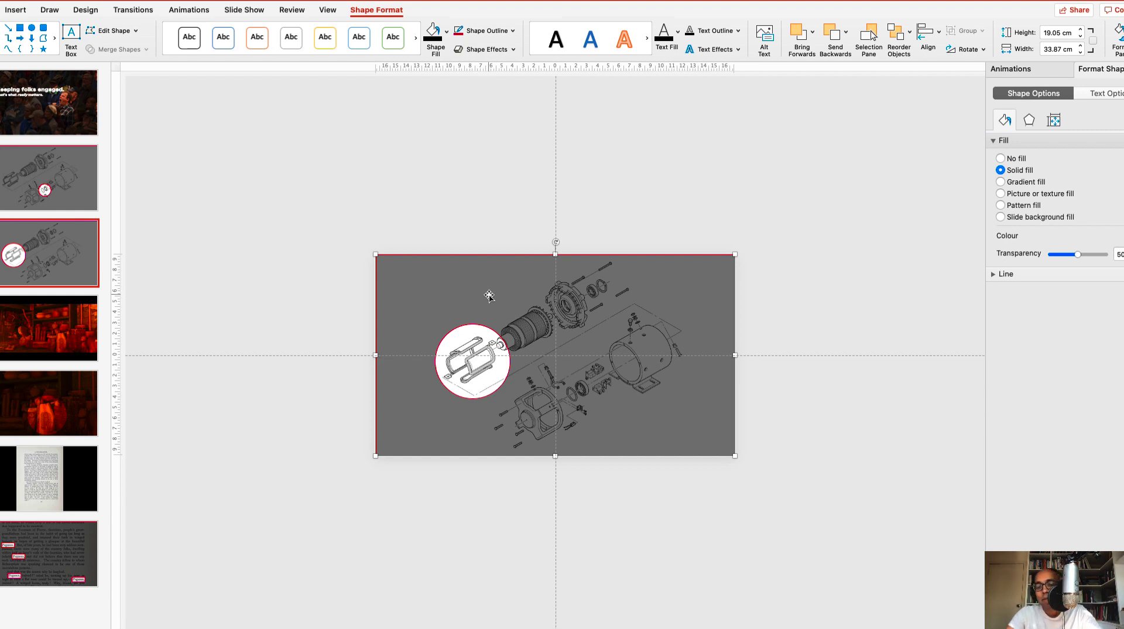
key(super+z)
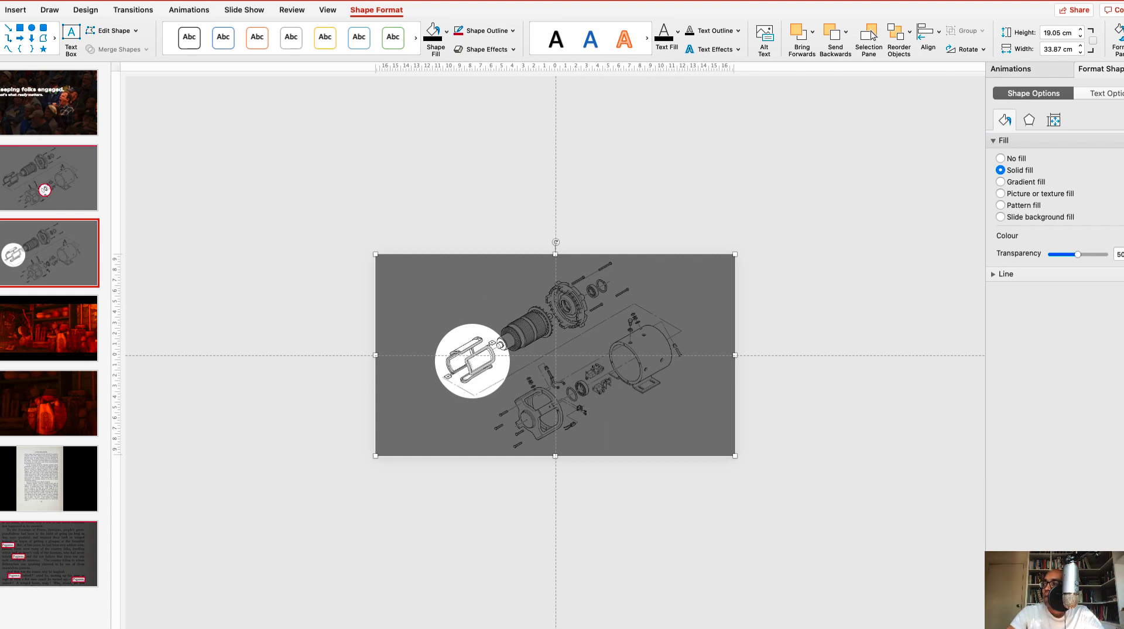
- Preview the spotlight slide full screen as a slide show and return to editing
key(super+shift+Return)
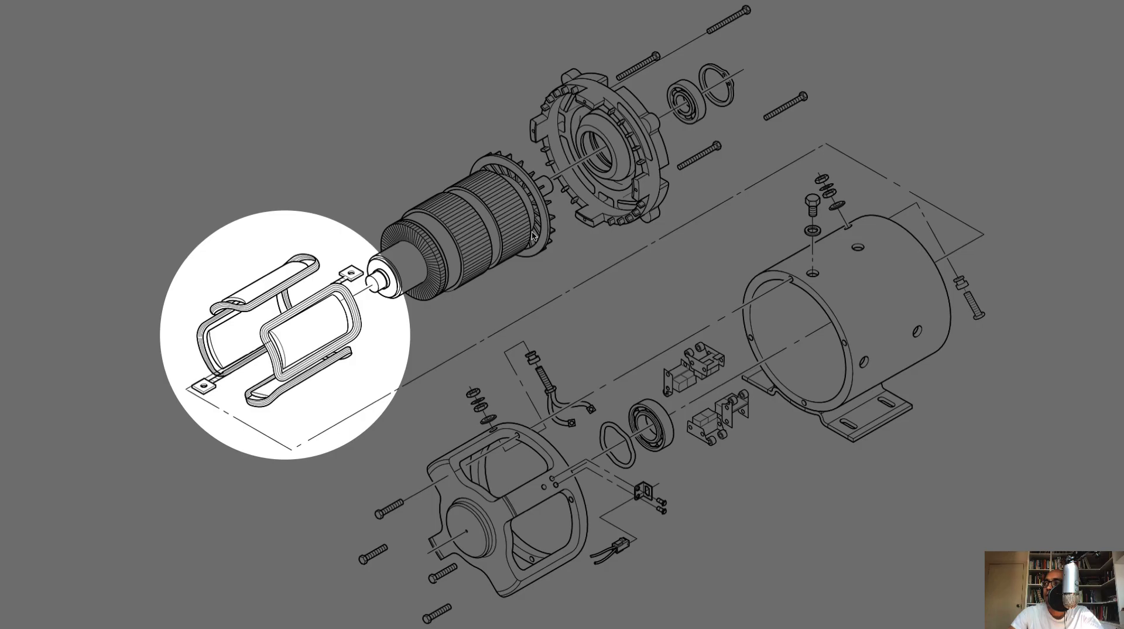
key(Escape)
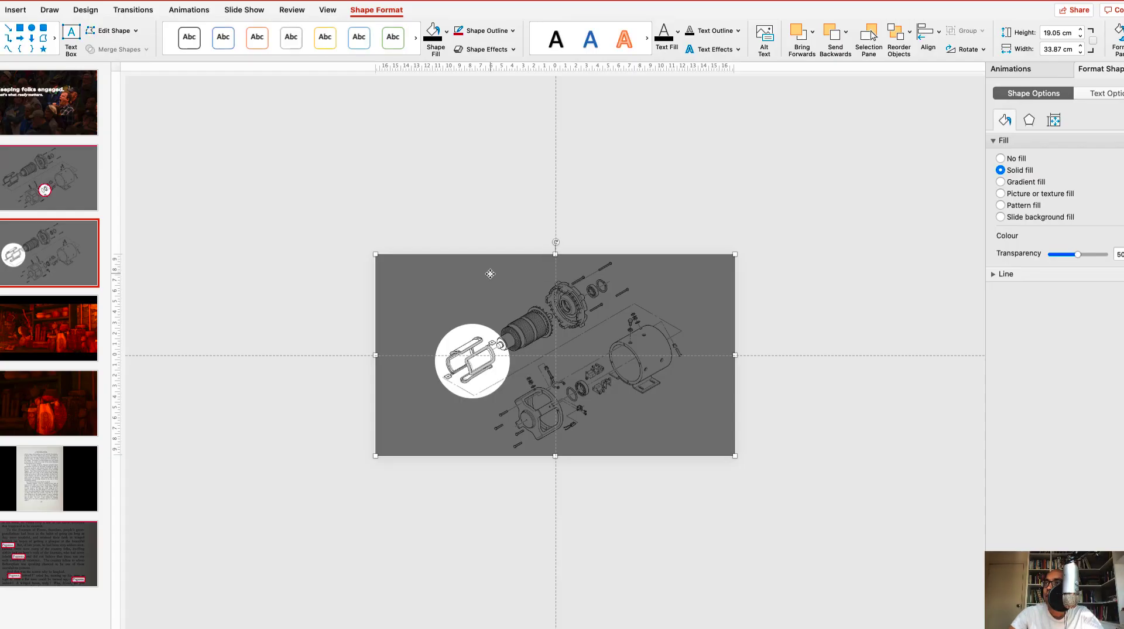
- Apply a Fade entrance animation to the spotlight overlay and play it in the slide show
click(189, 10)
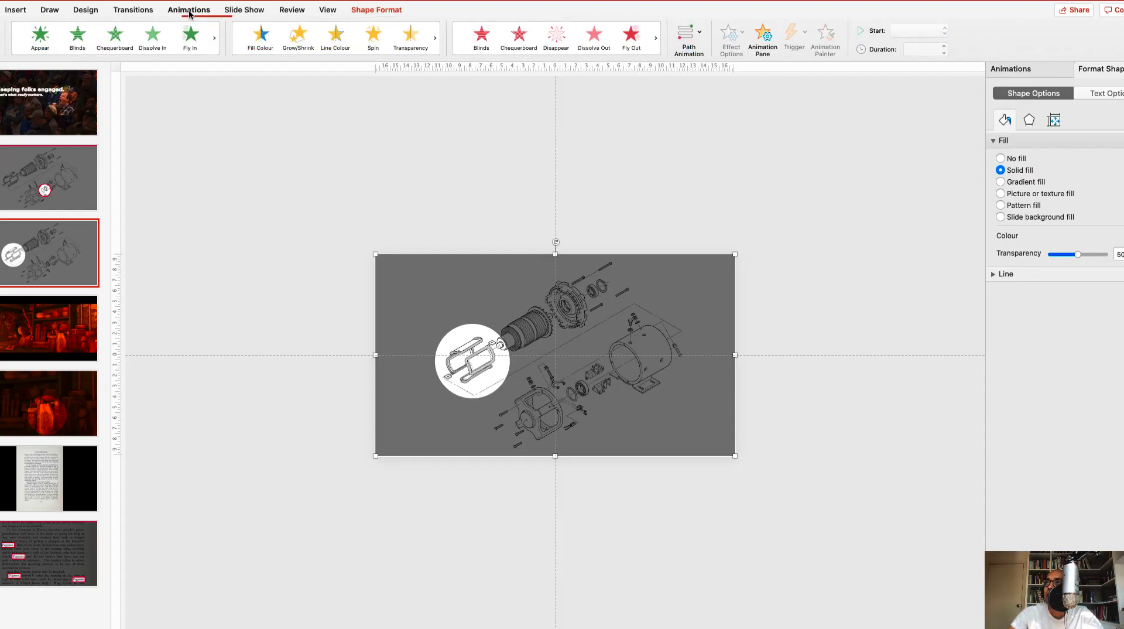
click(114, 58)
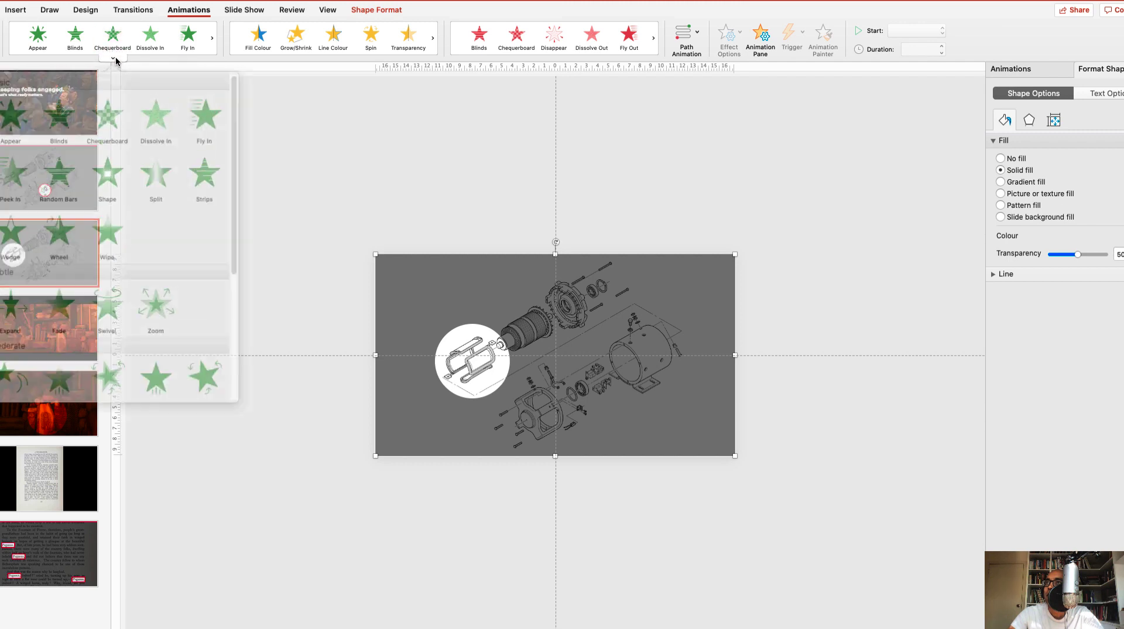
click(65, 284)
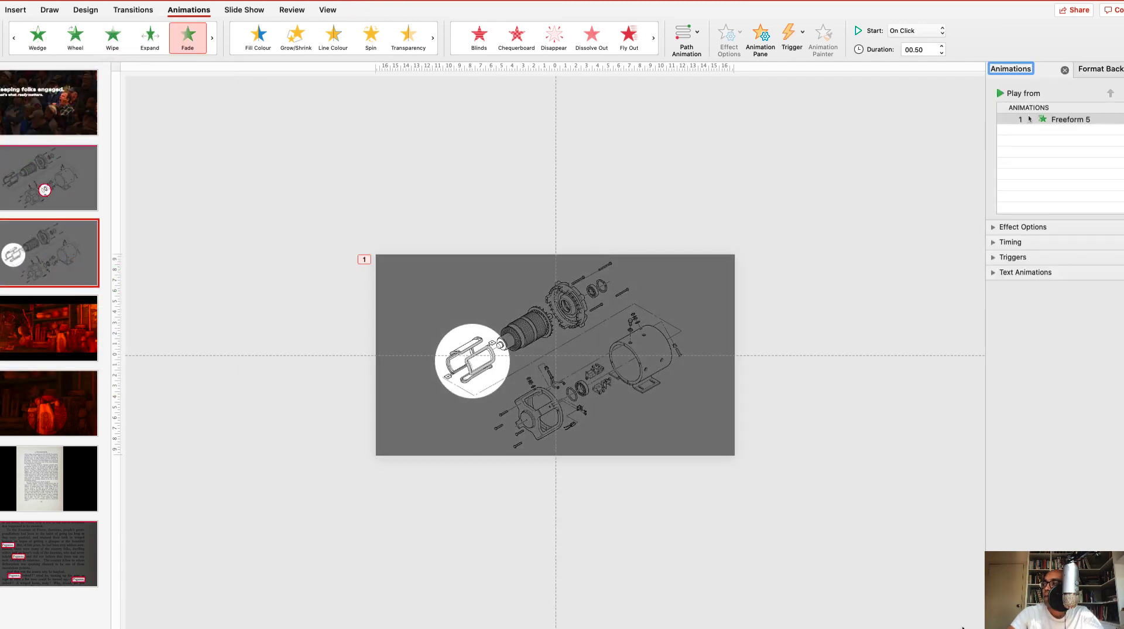
key(super+Return)
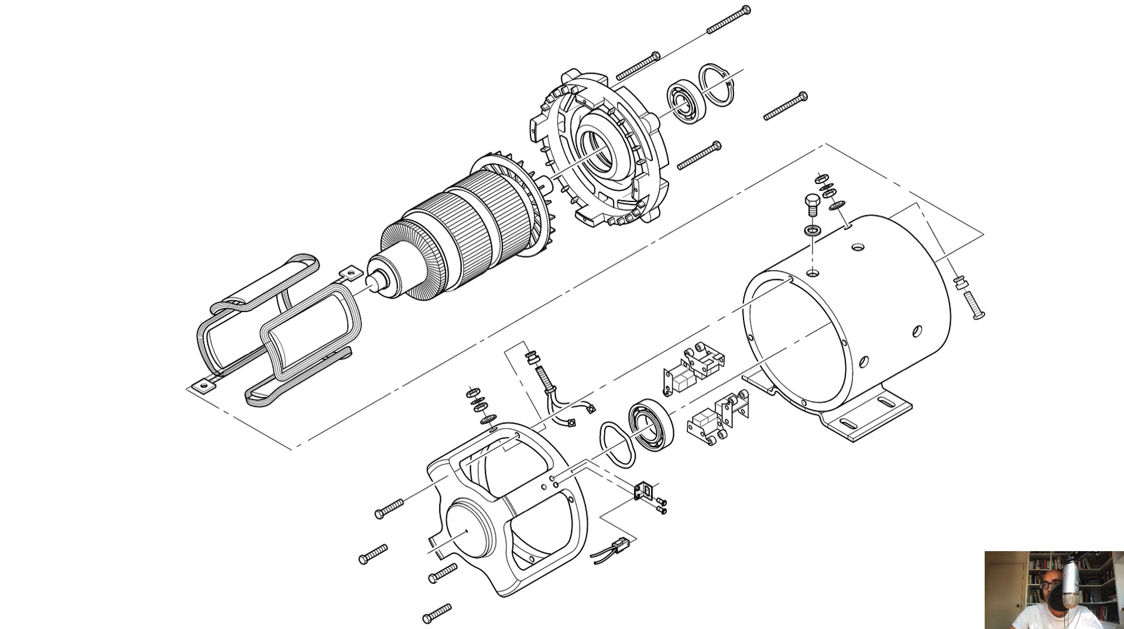
key(space)
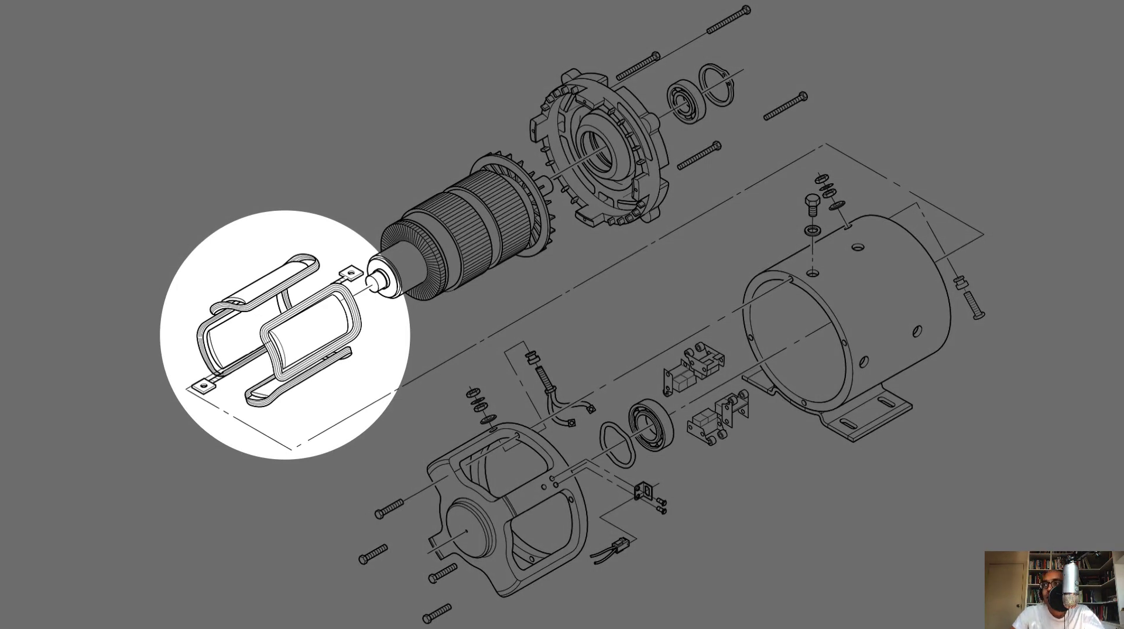
- Preview the red workshop slide and its zoomed spotlight slide full screen in the slide show, returning to editing after each
key(space)
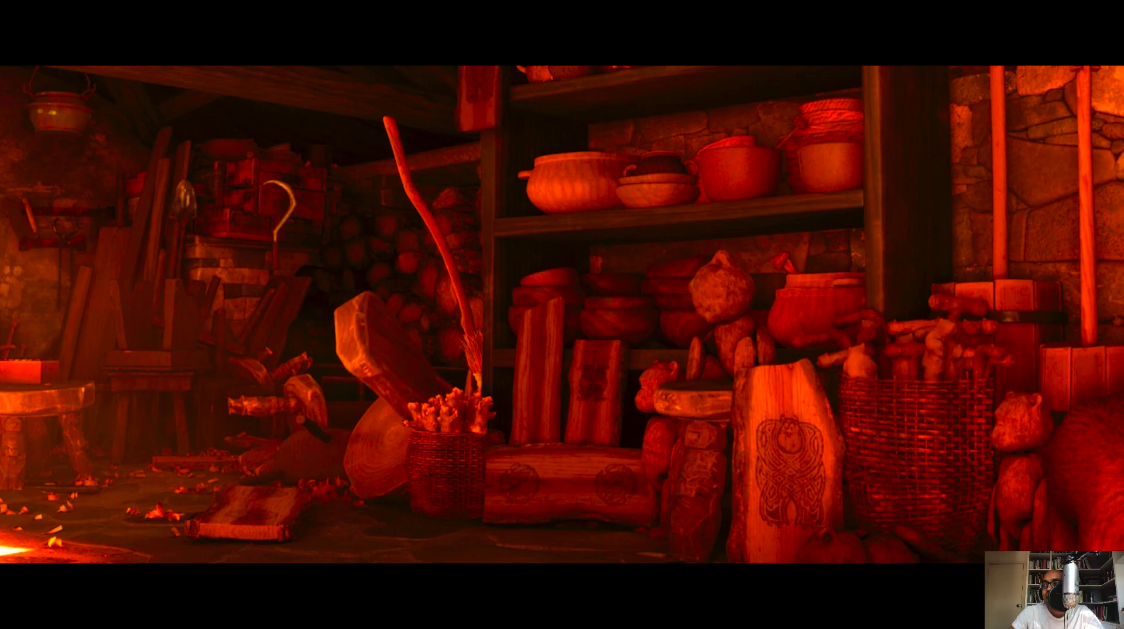
key(Escape)
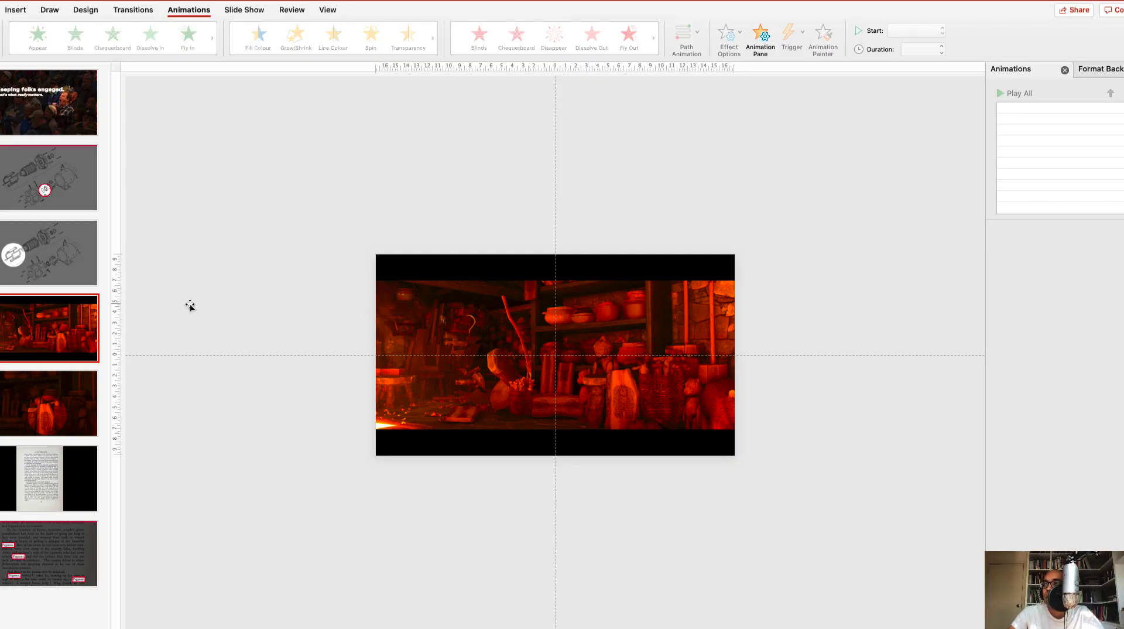
key(super+shift+Return)
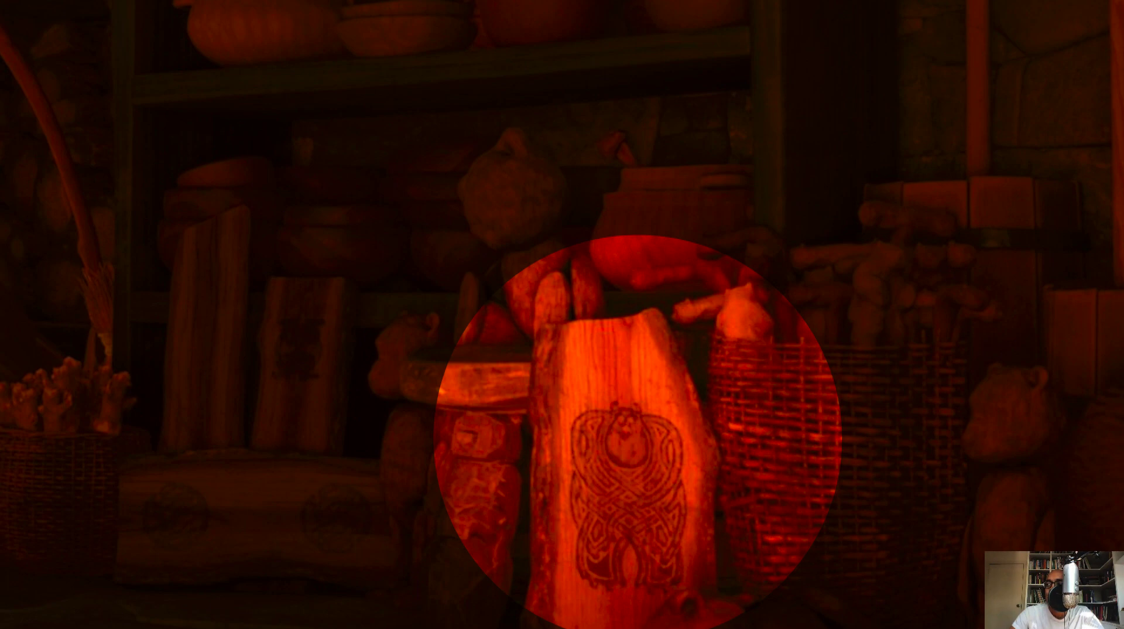
key(Escape)
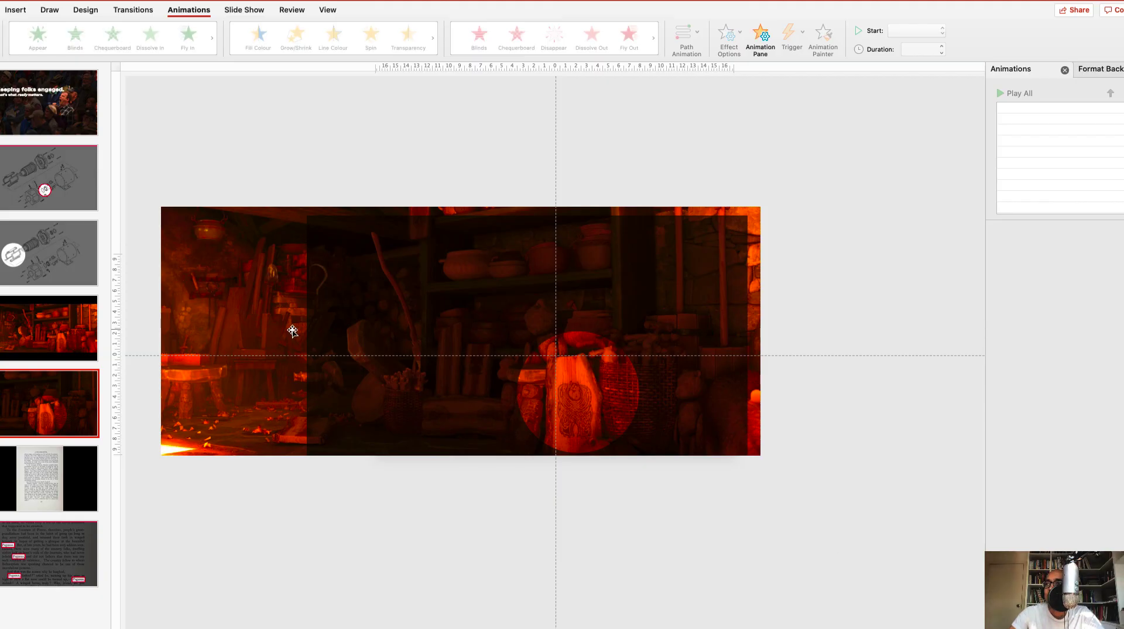
- Delete the existing zoomed spotlight slide that follows the red workshop slide
click(3, 316)
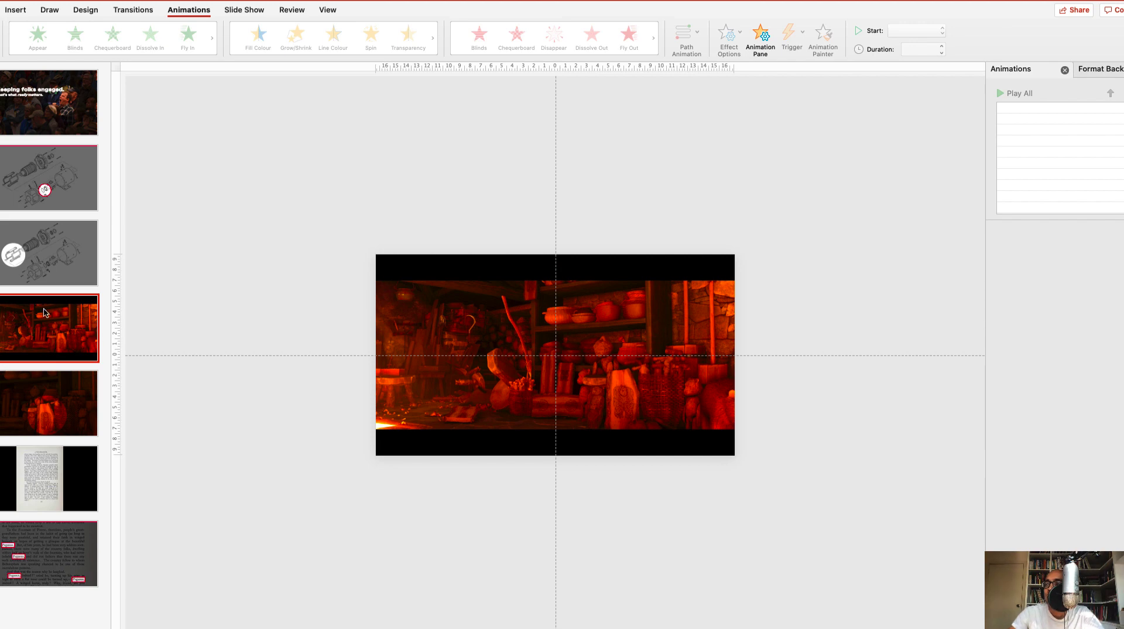
click(464, 320)
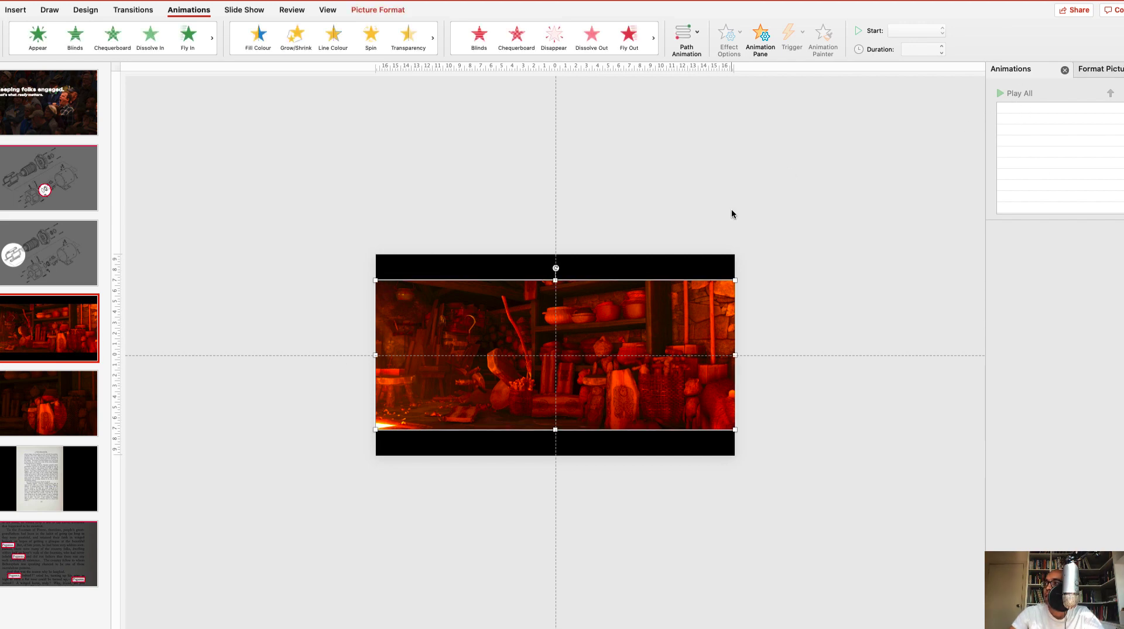
click(48, 336)
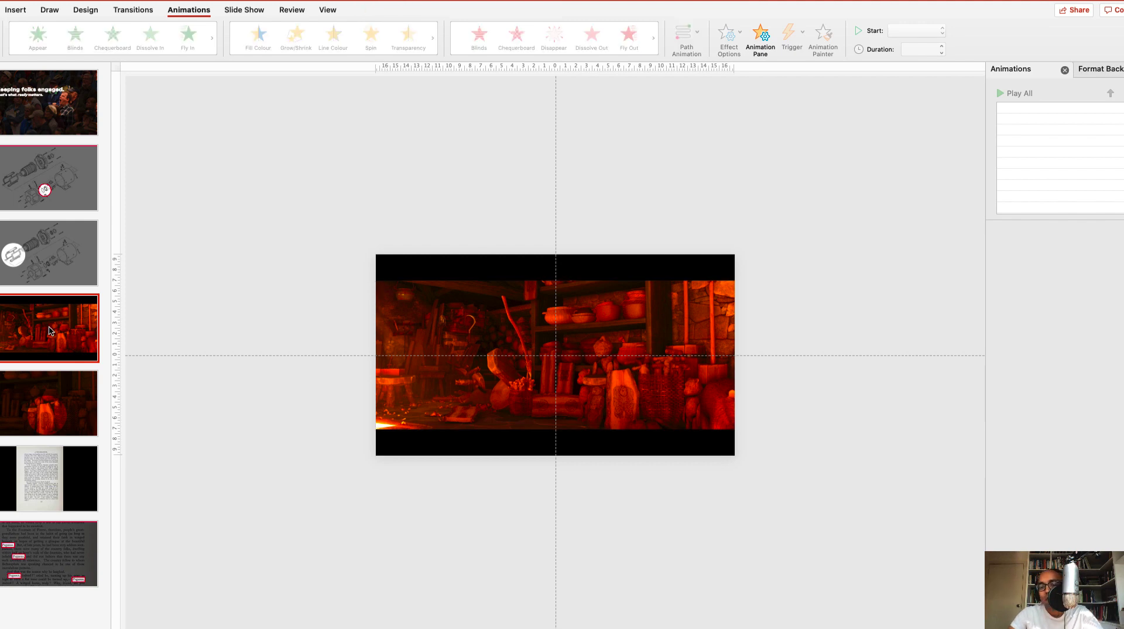
click(64, 389)
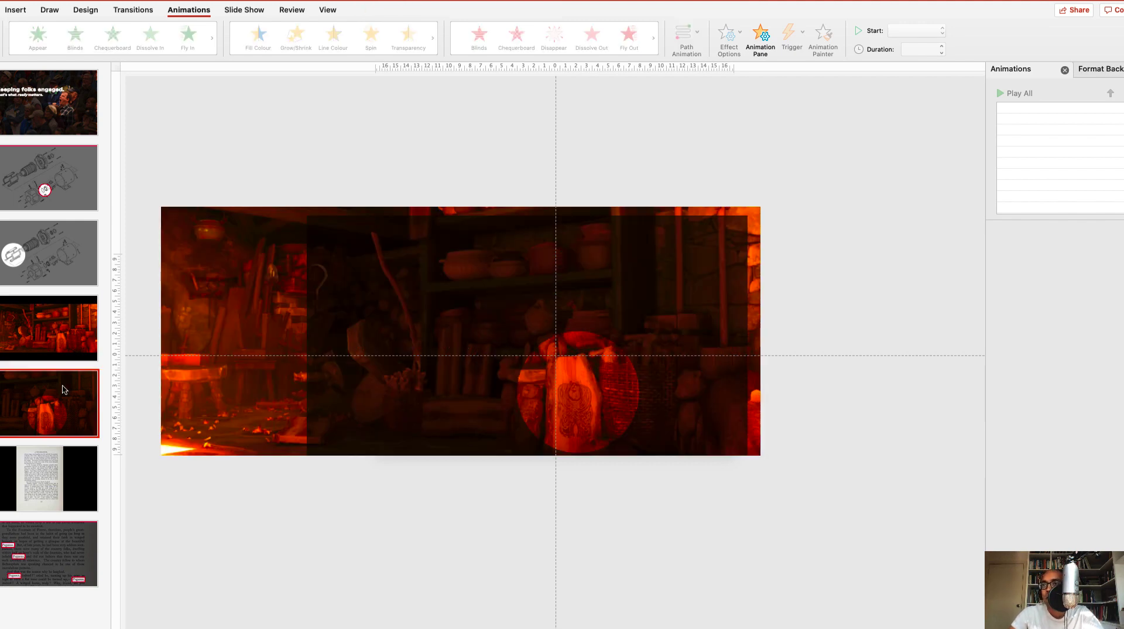
key(Delete)
- Paste a copy of the red workshop slide directly after the original, using Keep Source Formatting
click(39, 348)
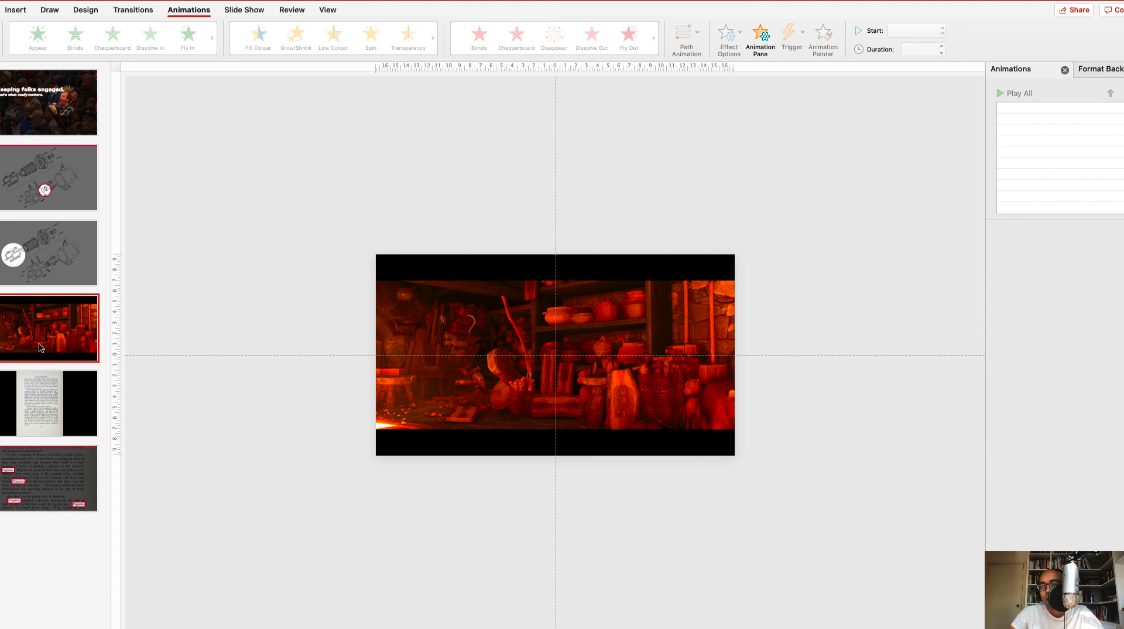
key(super+v)
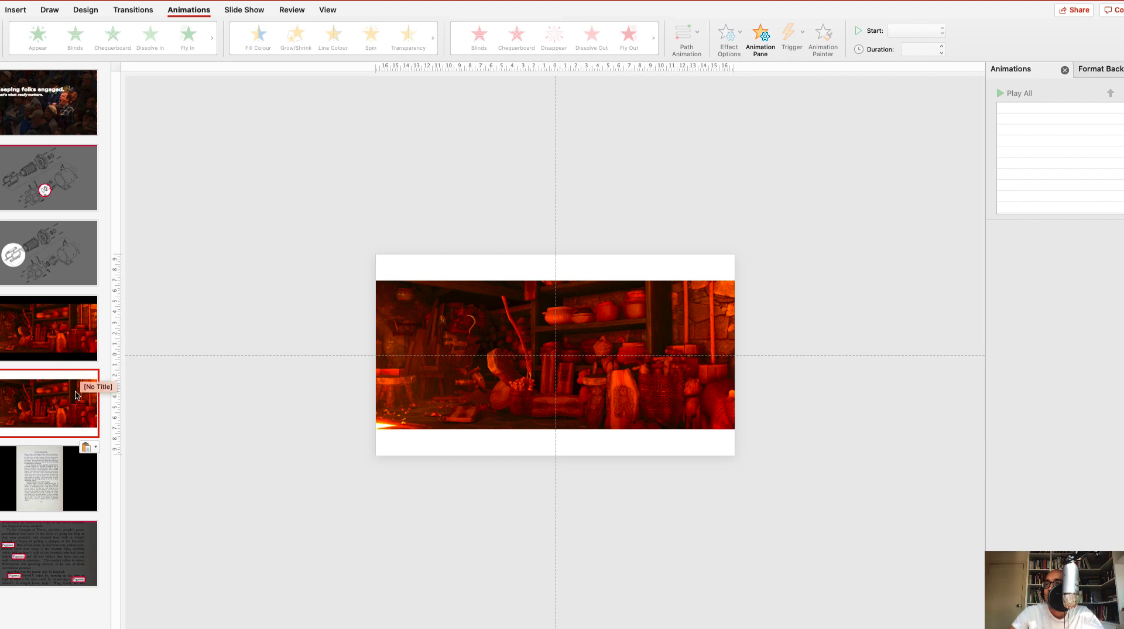
click(96, 450)
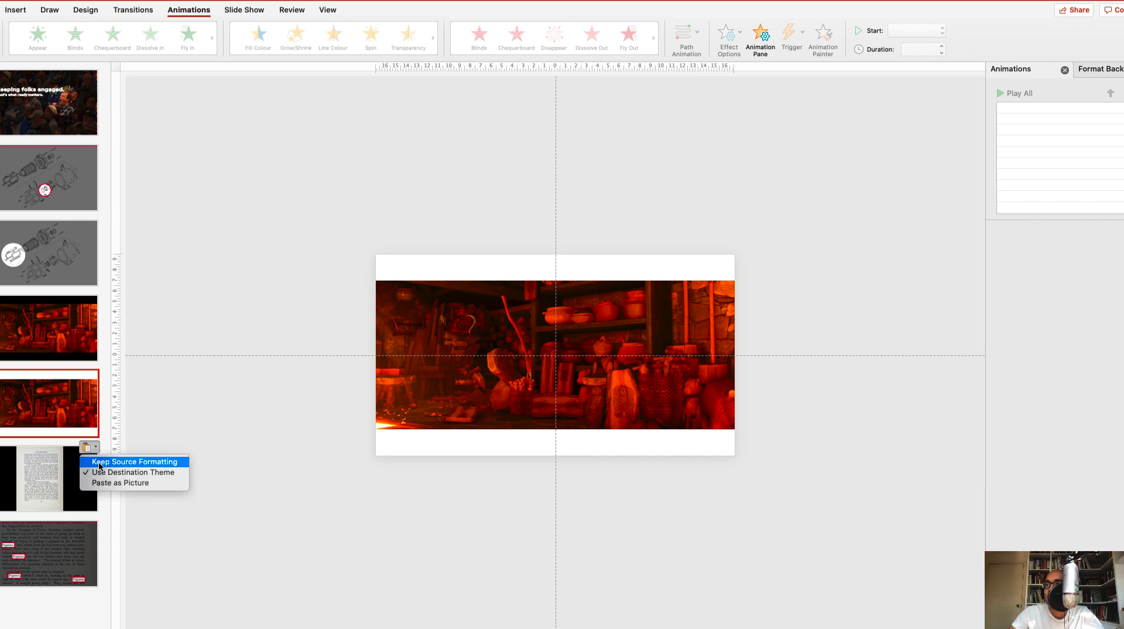
click(99, 465)
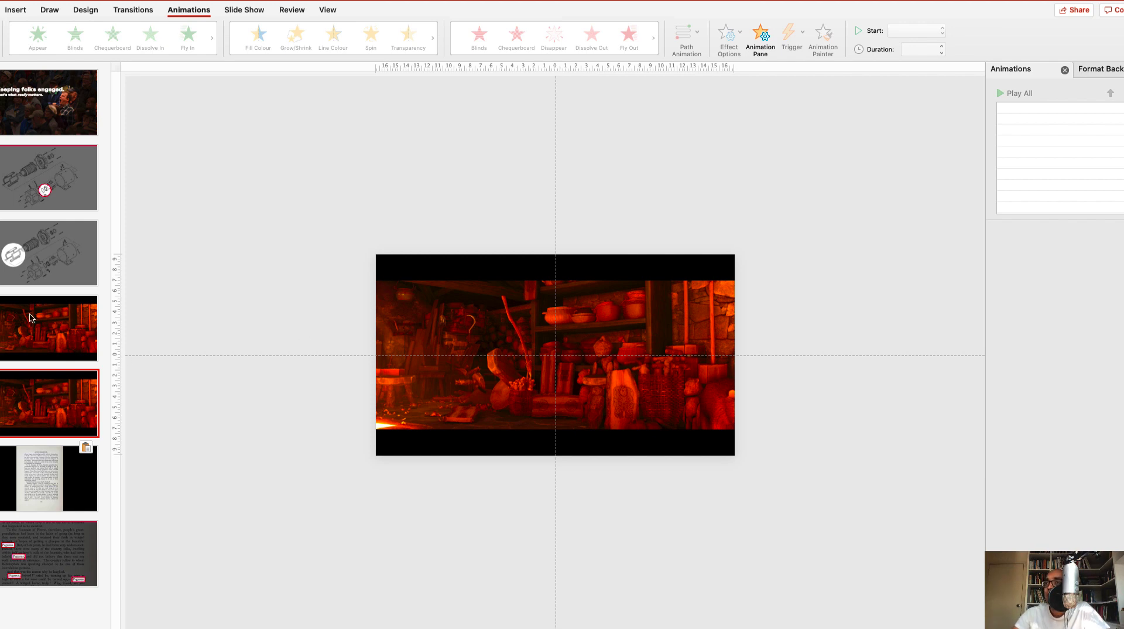
- Enlarge the workshop picture on the copied slide to about 22.43 × 53.8 cm and shift it so the carved wooden slab sits near the centre
click(382, 330)
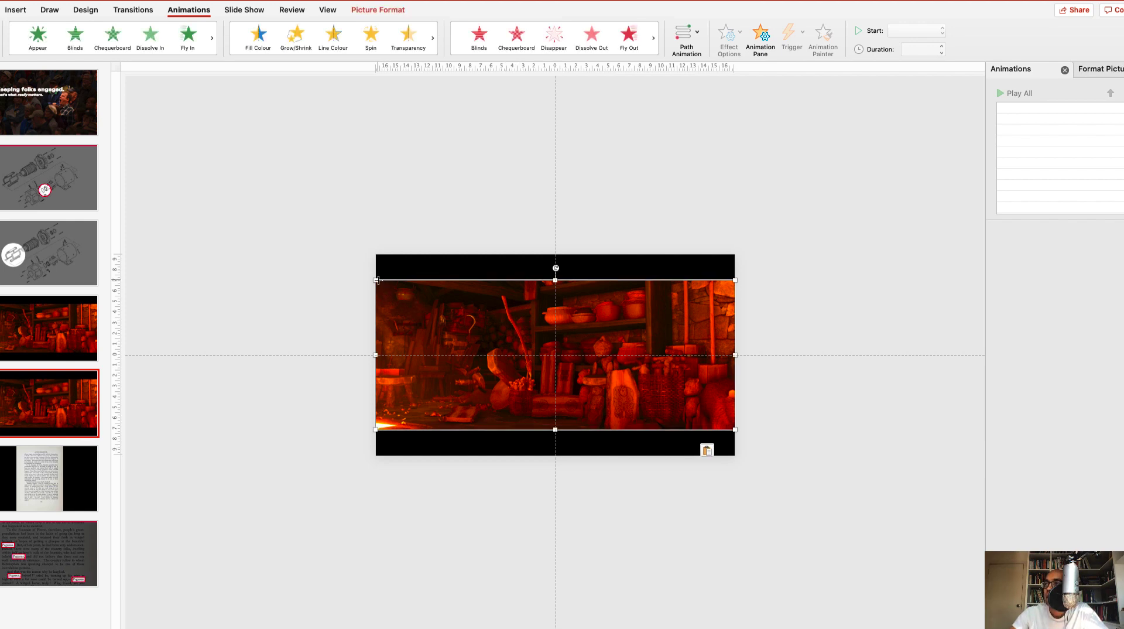
drag(377, 280, 258, 231)
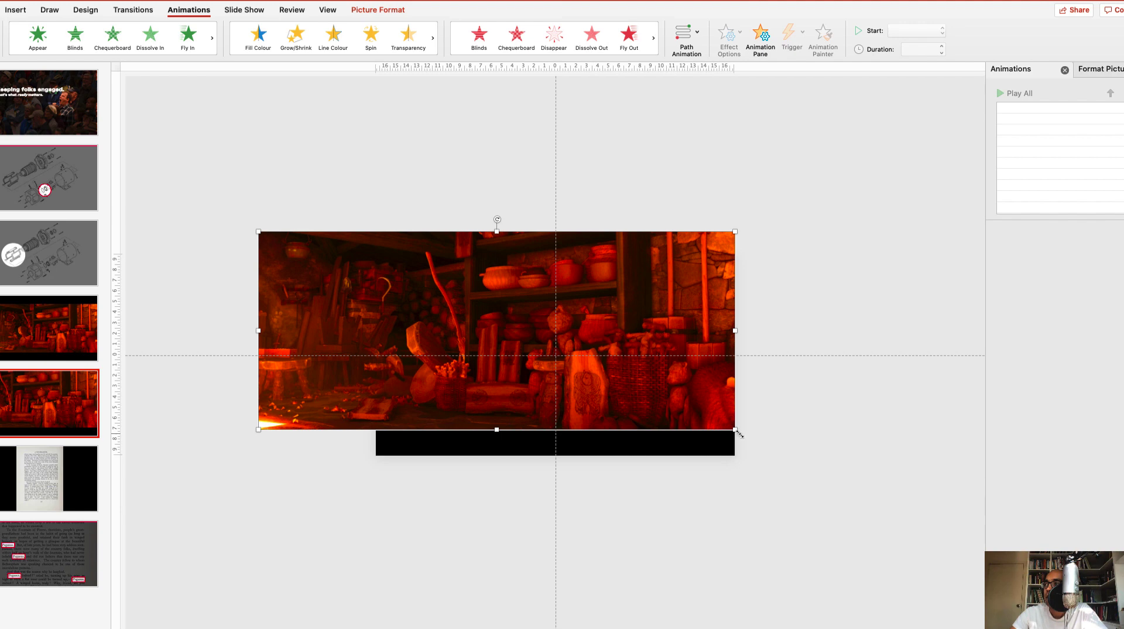
drag(735, 431, 732, 453)
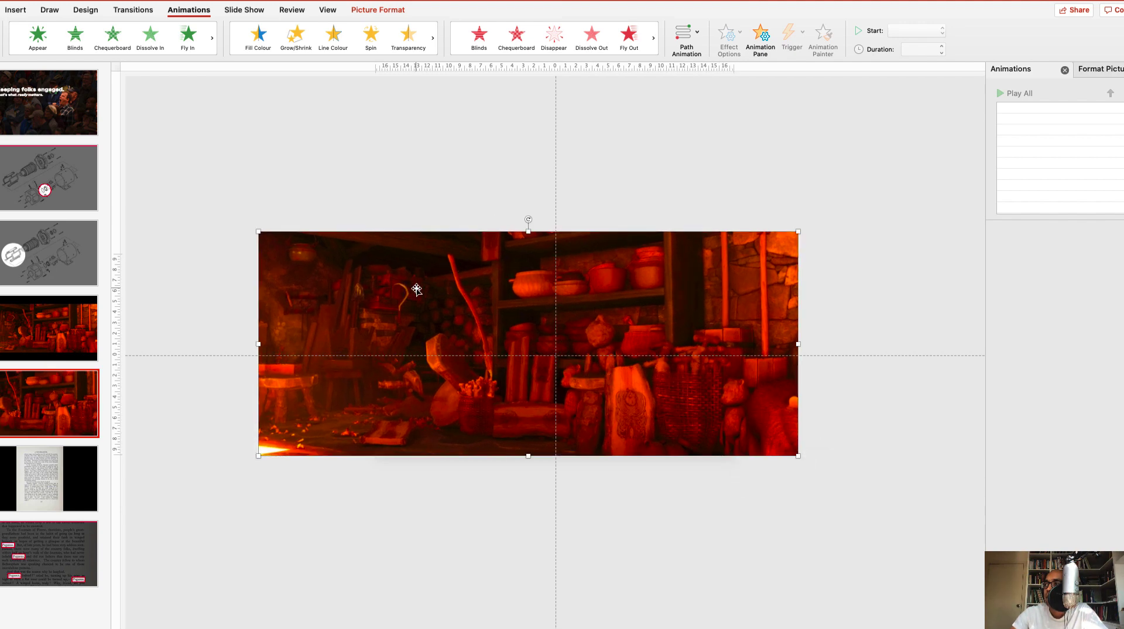
drag(397, 295, 334, 283)
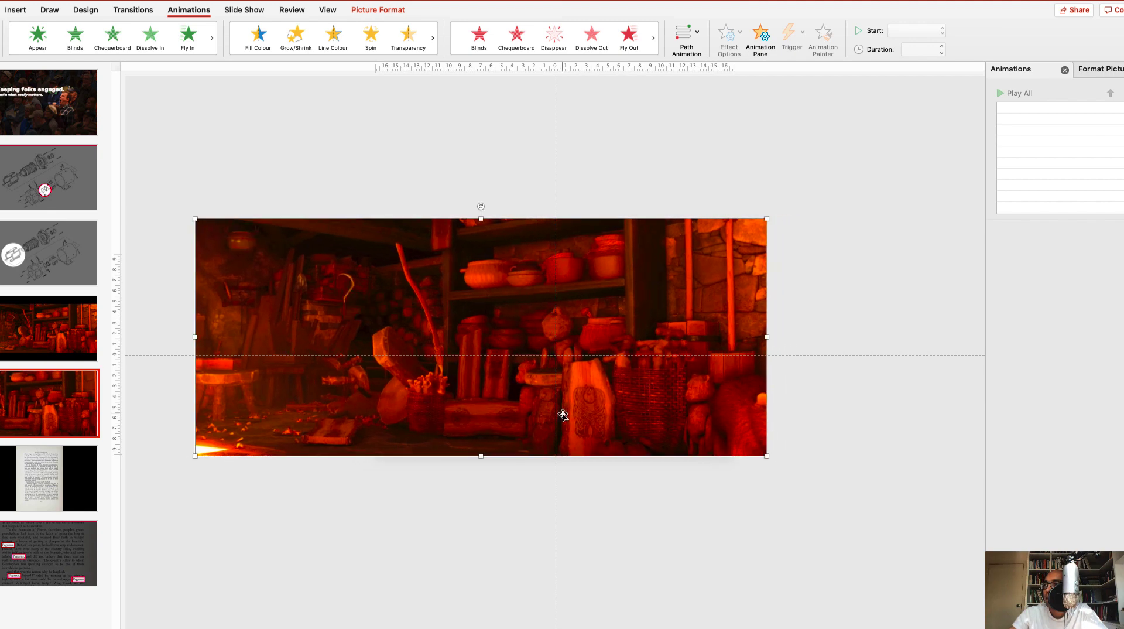
drag(535, 326, 515, 324)
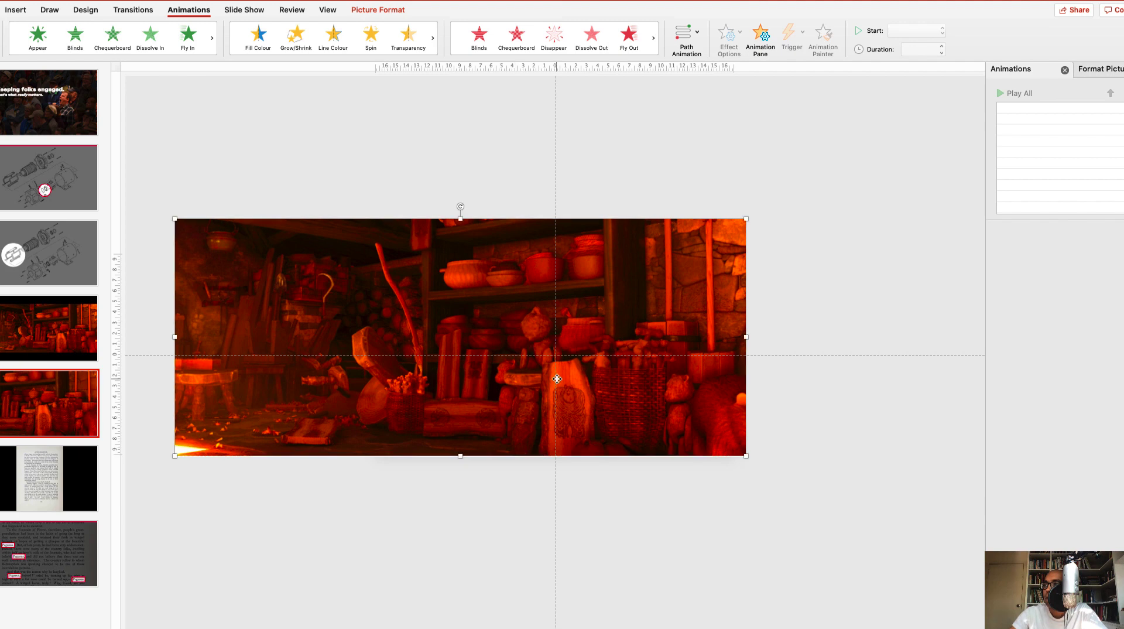
drag(557, 378, 557, 378)
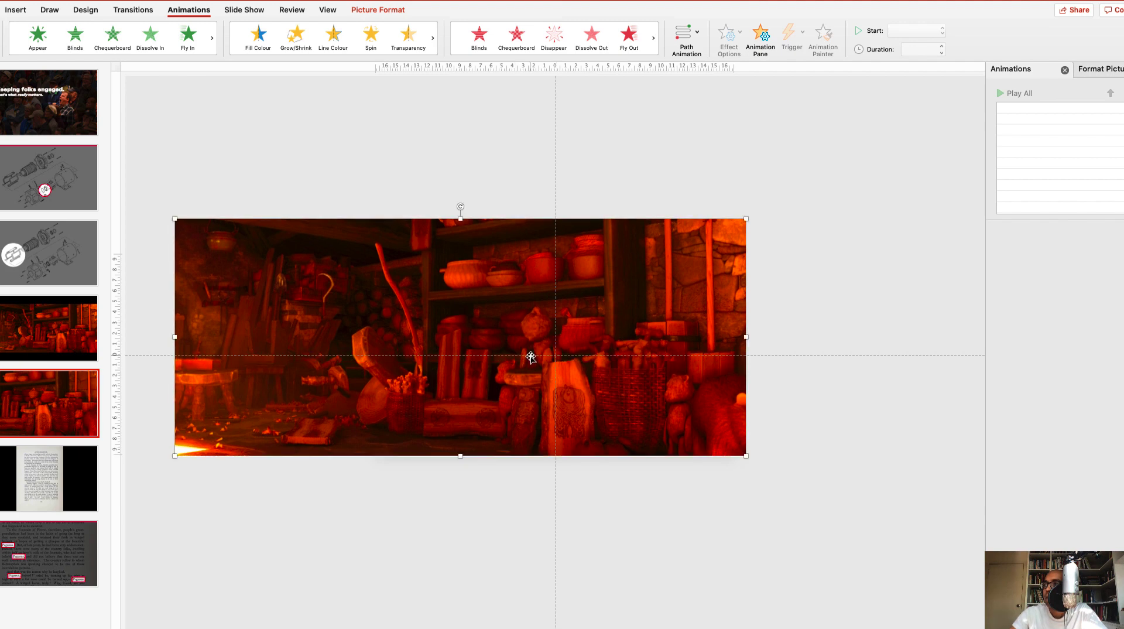
click(519, 188)
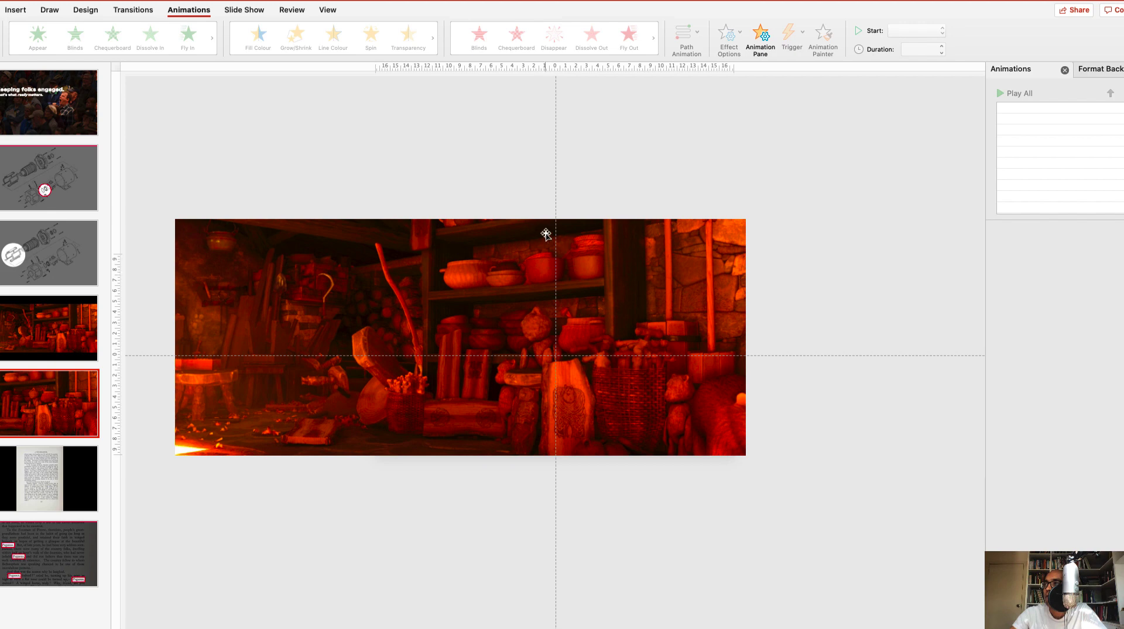
- Crop the enlarged picture to the slide edges, 19.05 cm high by 33.87 cm wide
click(647, 272)
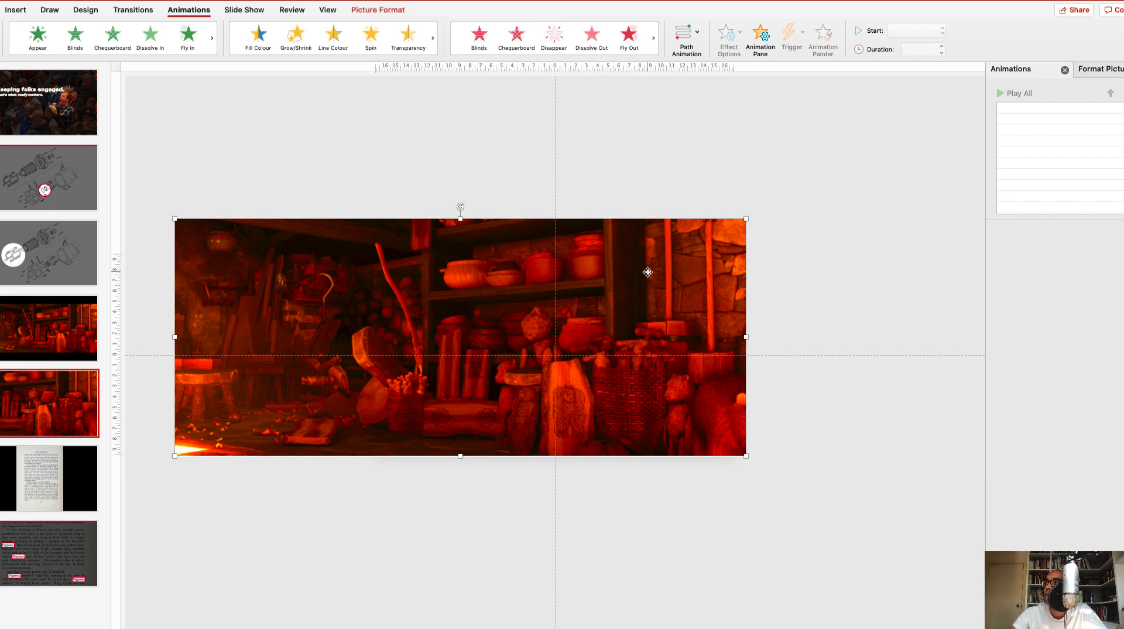
double_click(647, 272)
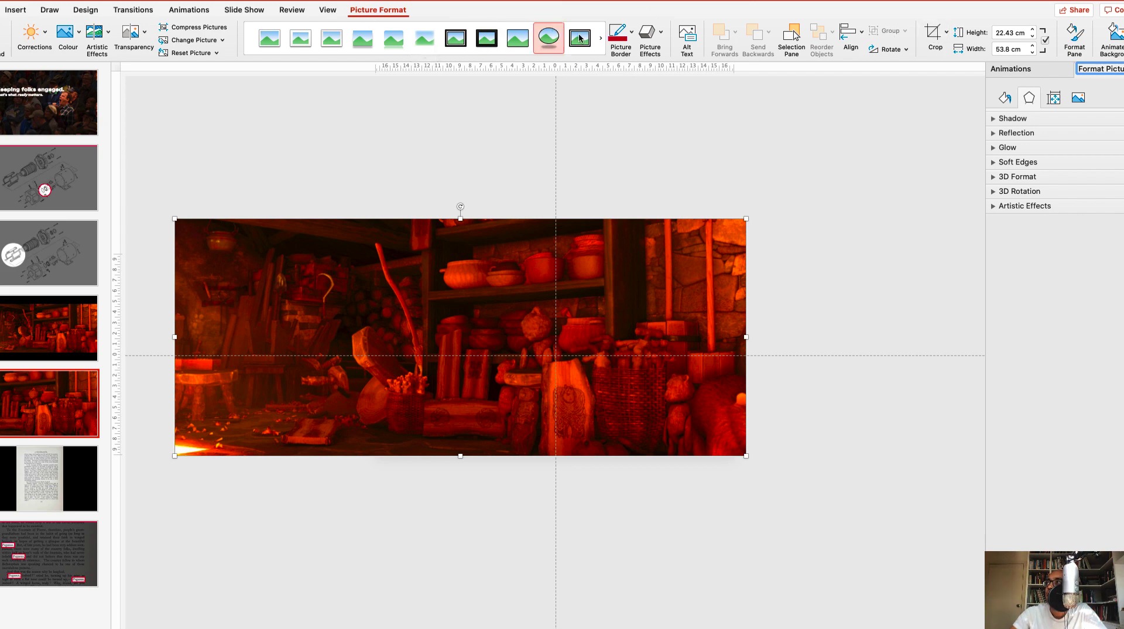
click(933, 36)
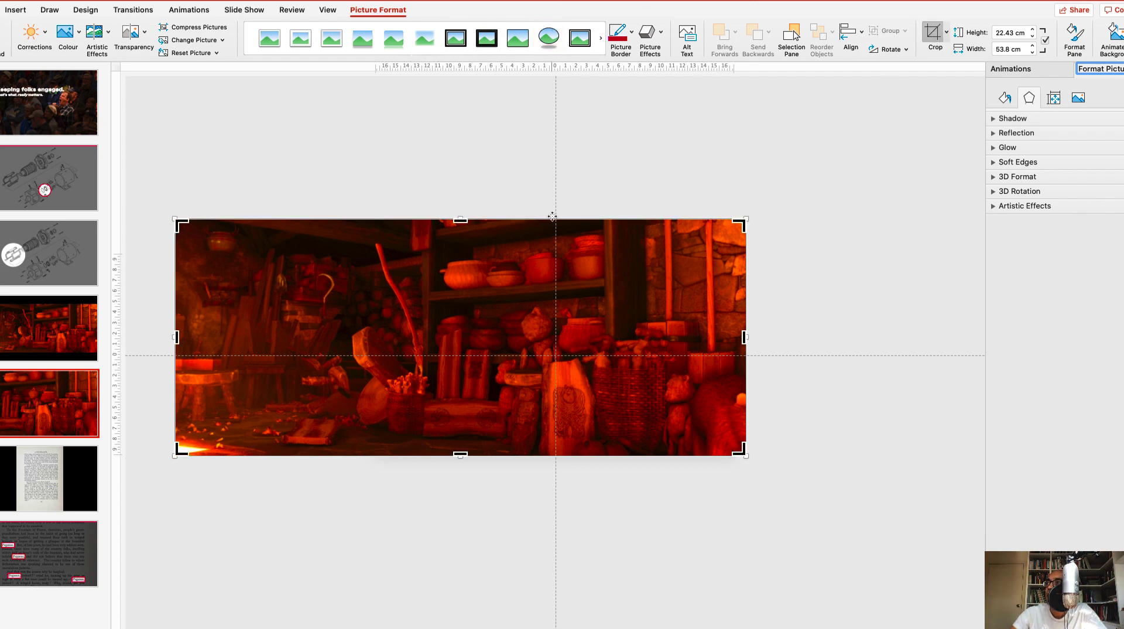
drag(178, 223, 376, 255)
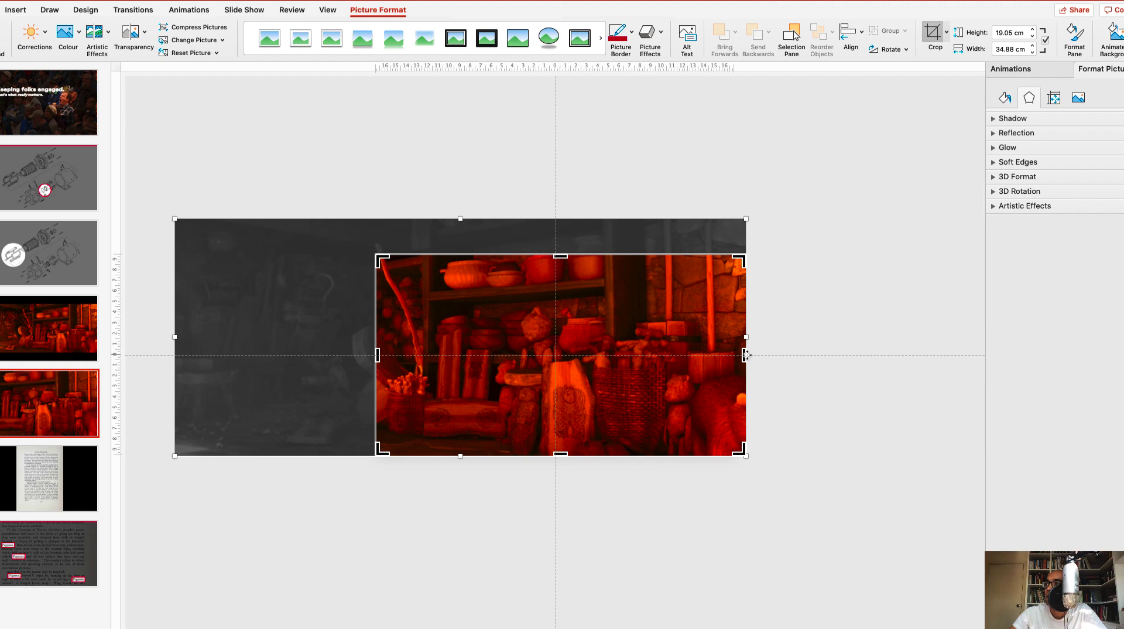
drag(744, 354, 736, 355)
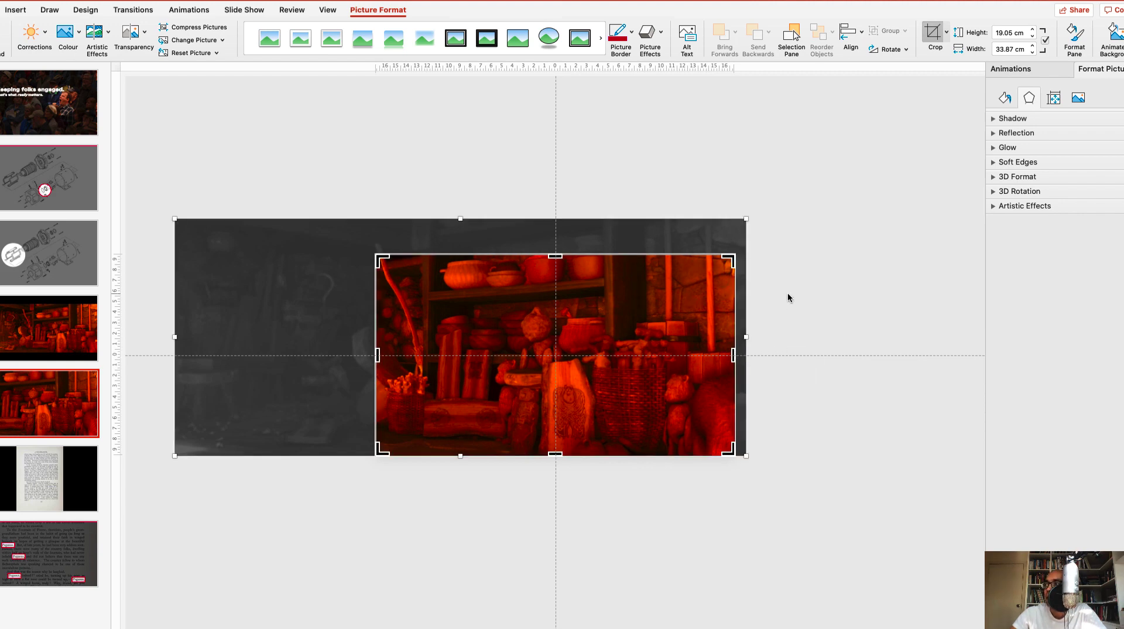
click(798, 269)
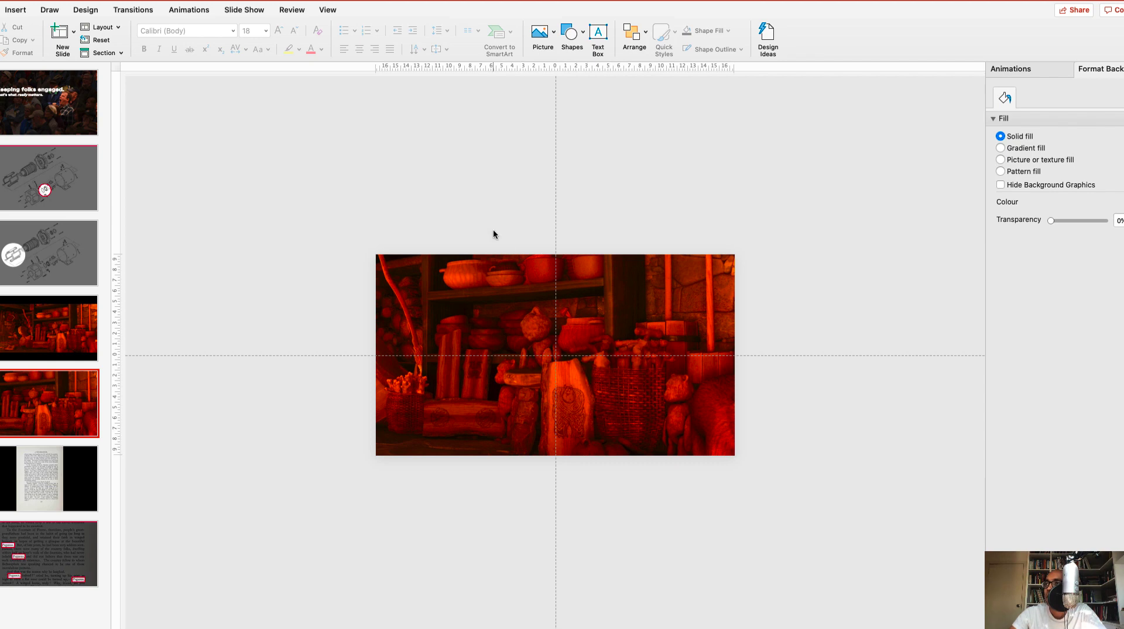
- Draw a rectangle covering the whole slide and give it a solid black fill with 70% transparency
click(573, 34)
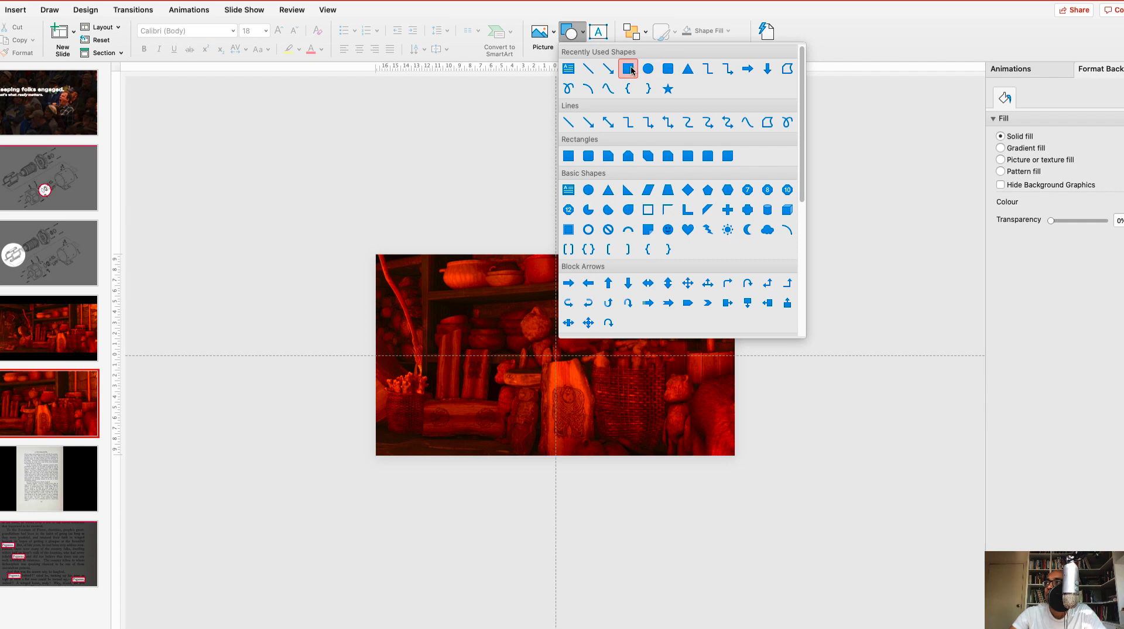
click(629, 68)
drag(376, 254, 735, 455)
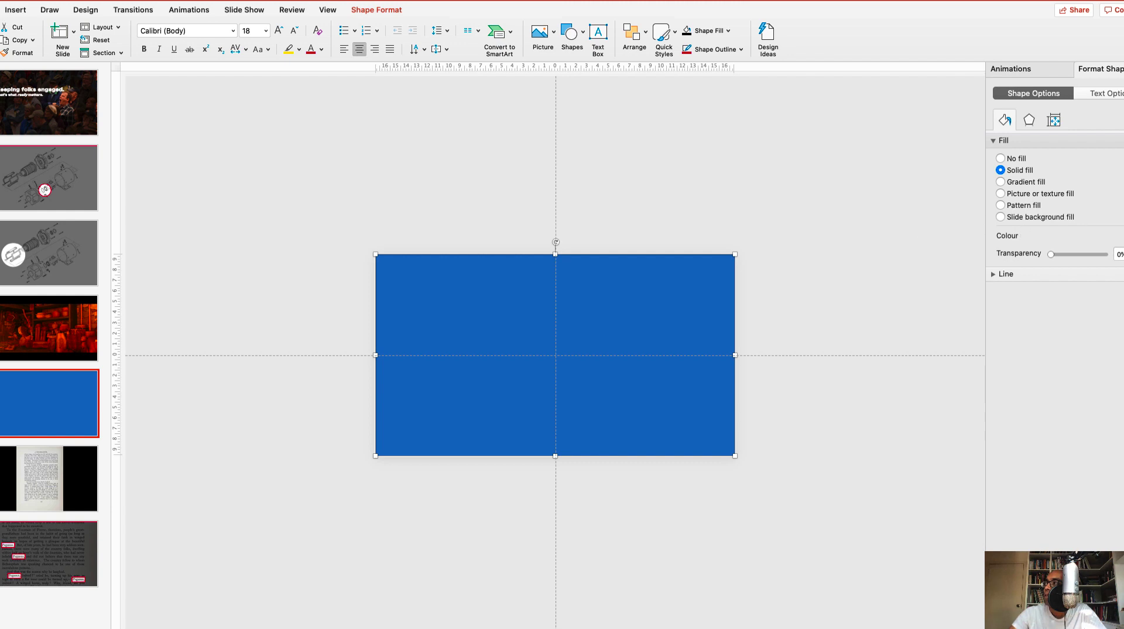
click(1119, 235)
click(1068, 268)
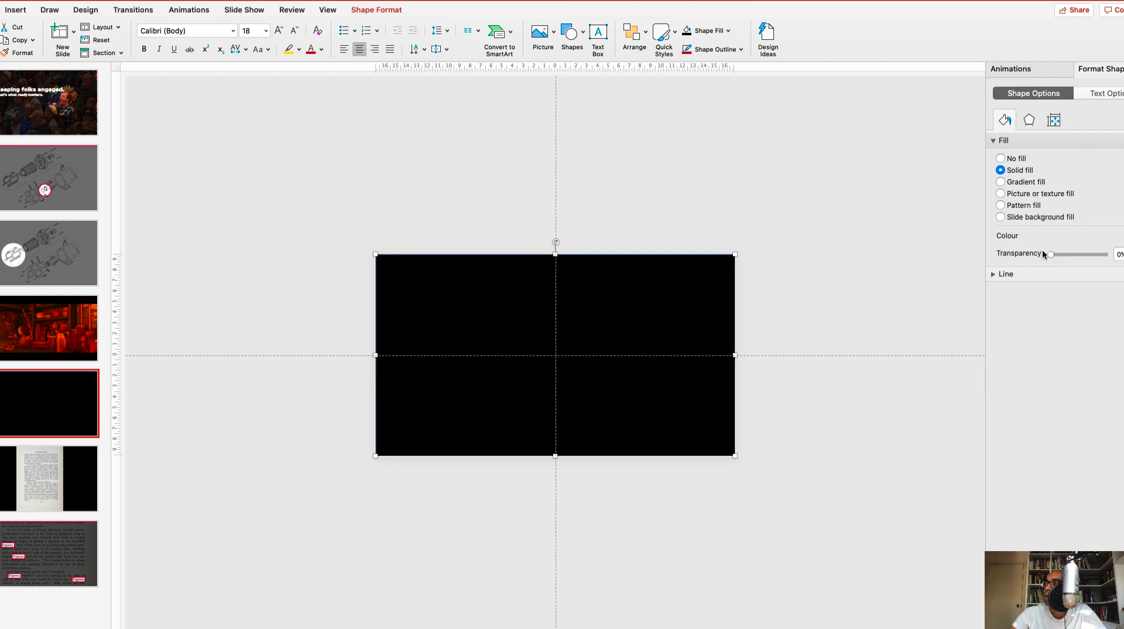
drag(1049, 254, 1089, 261)
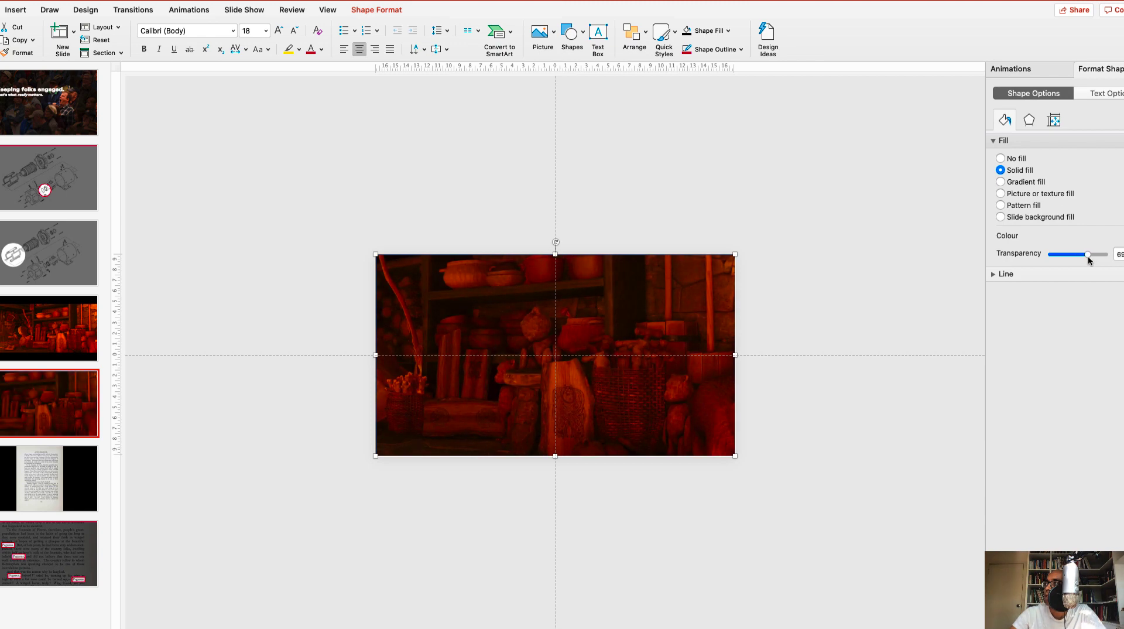
click(773, 256)
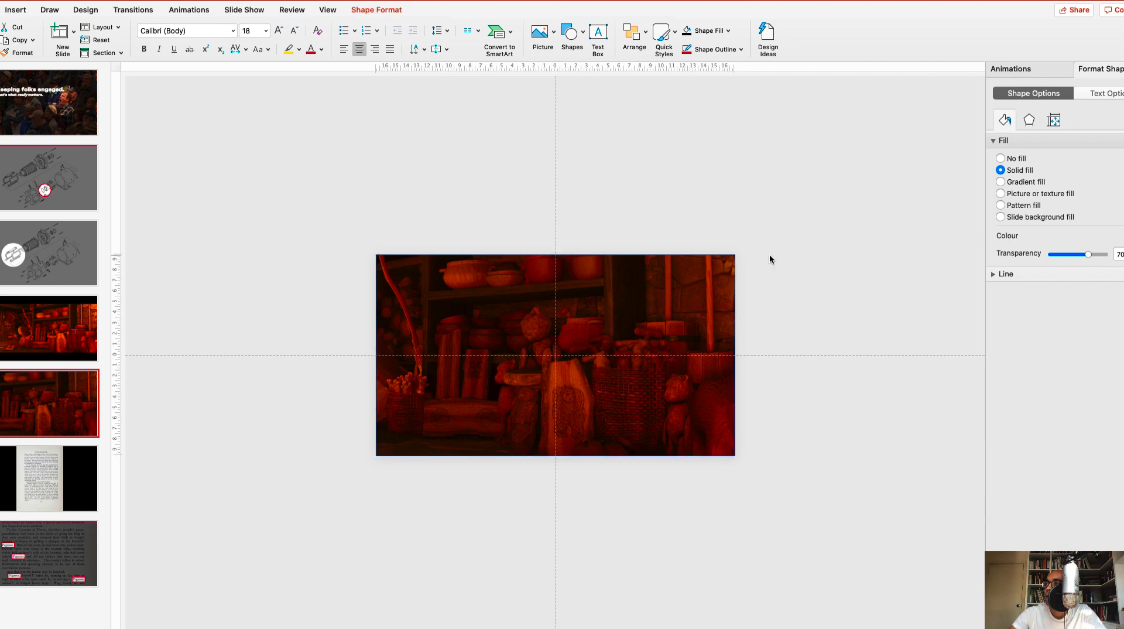
- Draw a circle over the carved wooden slab, nudge it down slightly and remove its outline
click(571, 31)
click(649, 69)
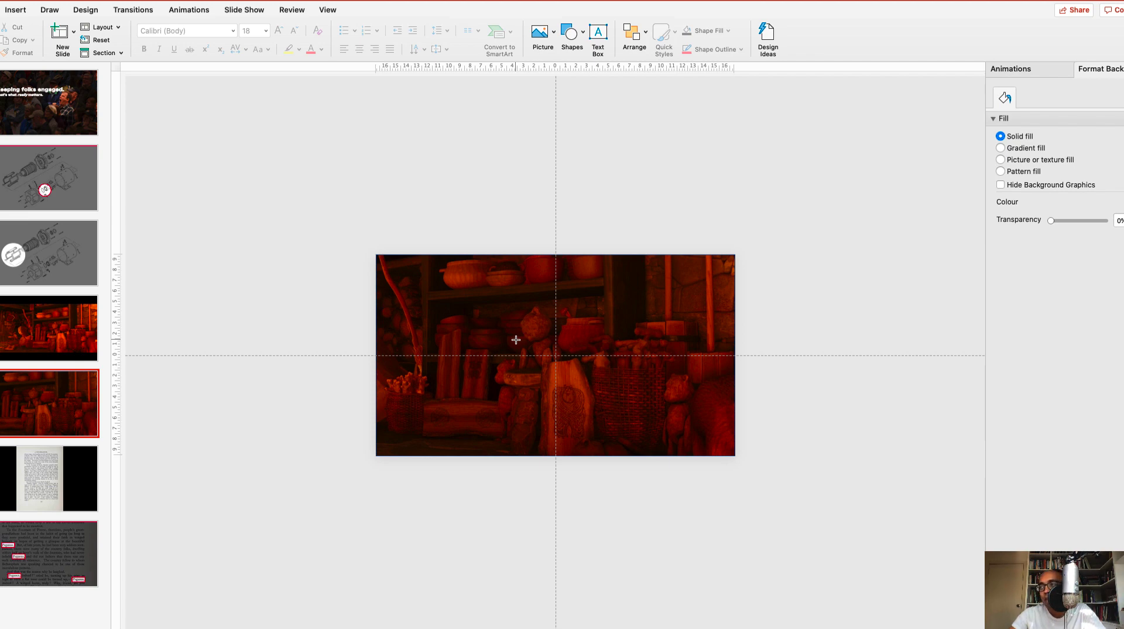
drag(515, 340, 621, 451)
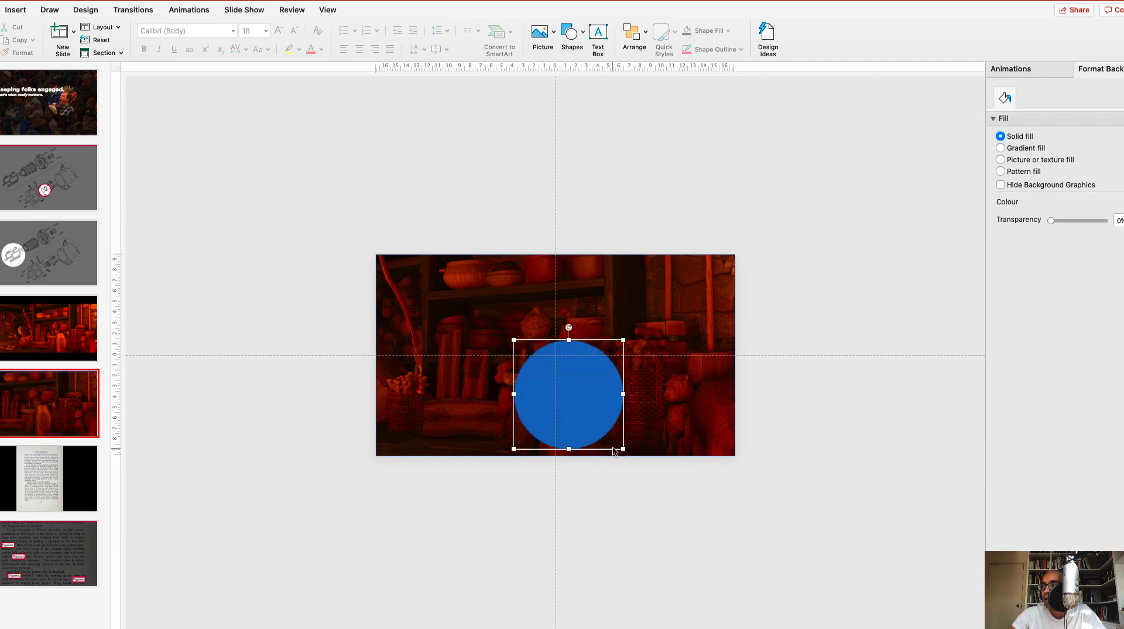
drag(590, 403, 590, 408)
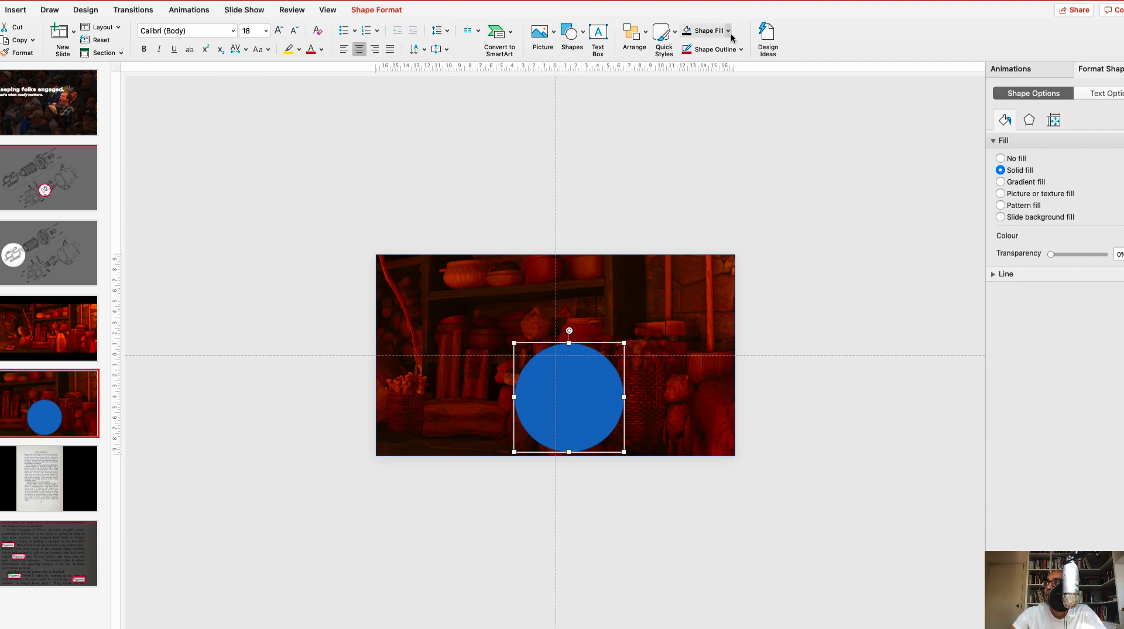
click(740, 50)
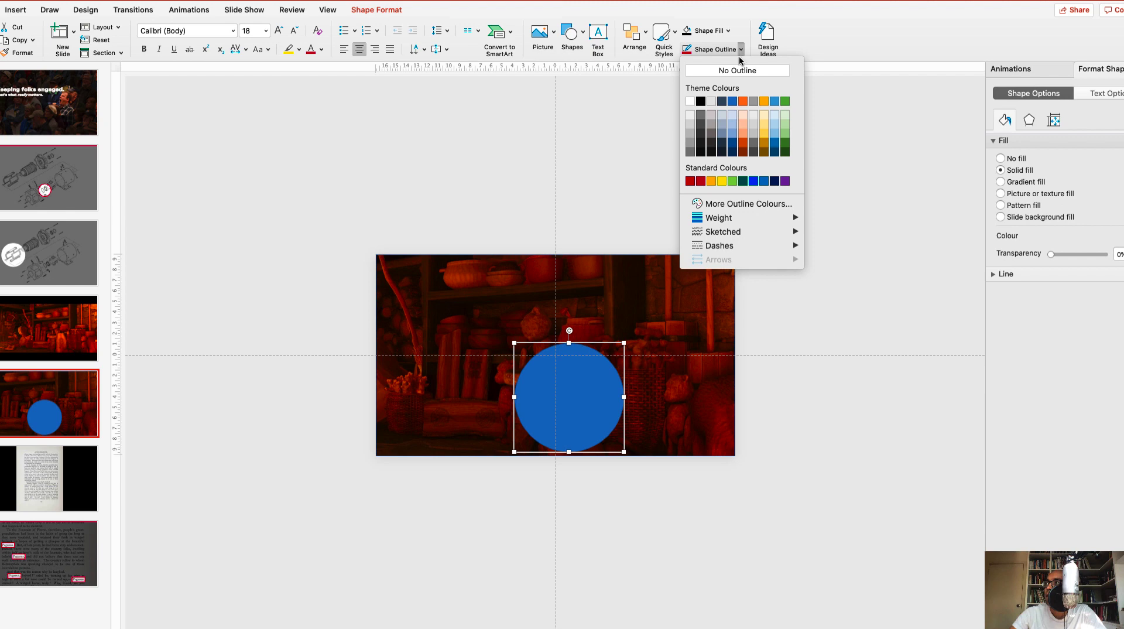
click(739, 68)
click(644, 122)
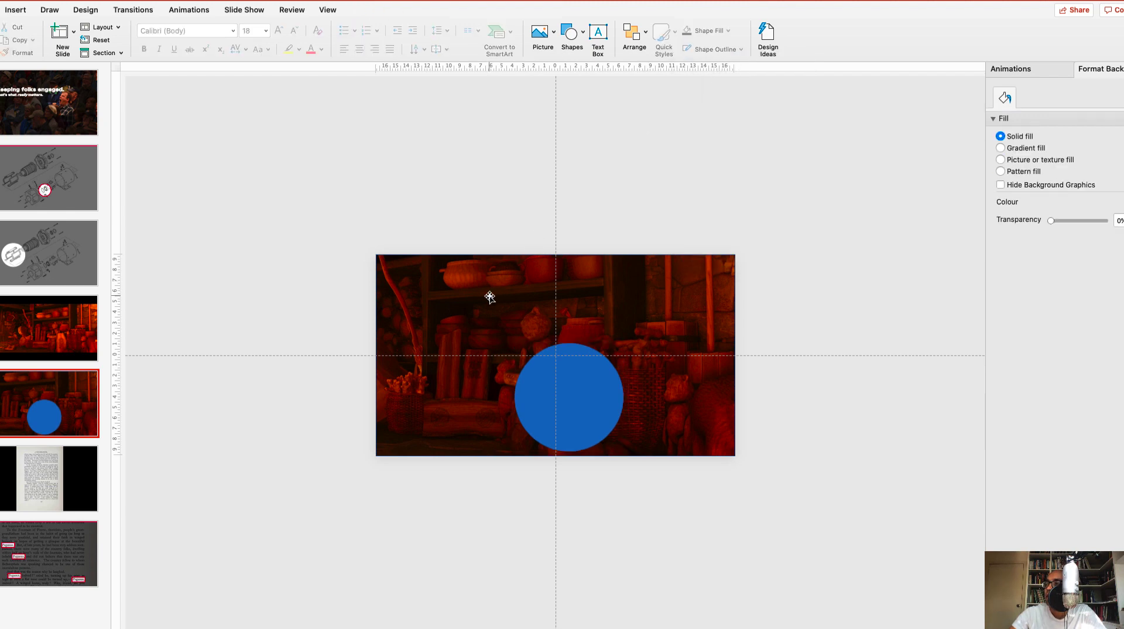
- Merge the black overlay rectangle and the blue circle with Combine to cut a circular opening over the carved slab
click(490, 297)
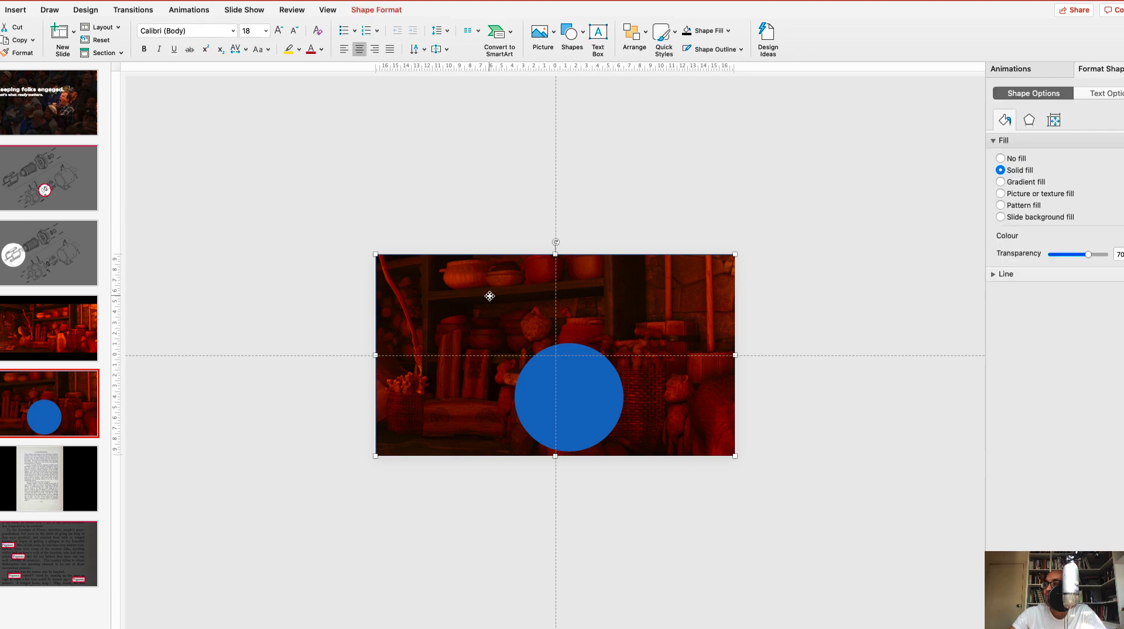
click(544, 376)
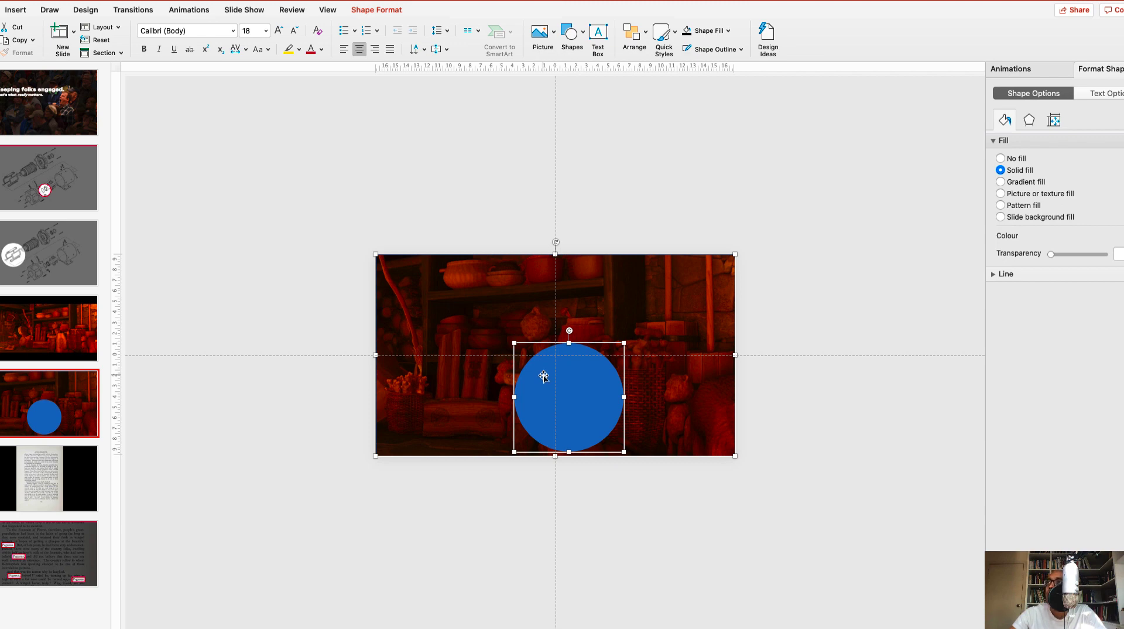
click(369, 11)
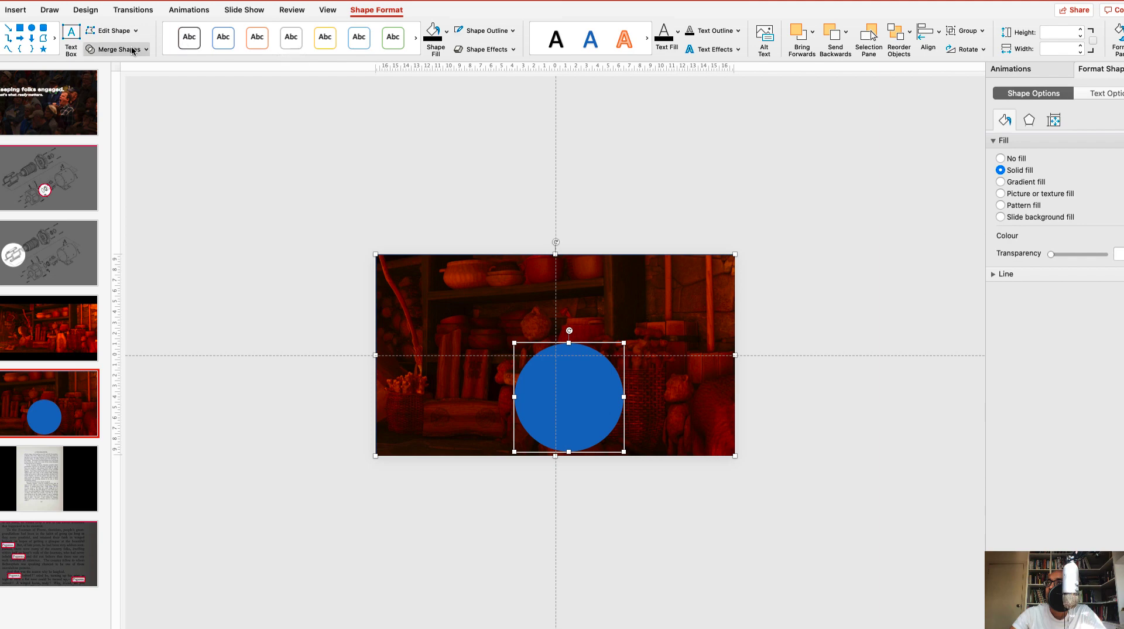
click(132, 52)
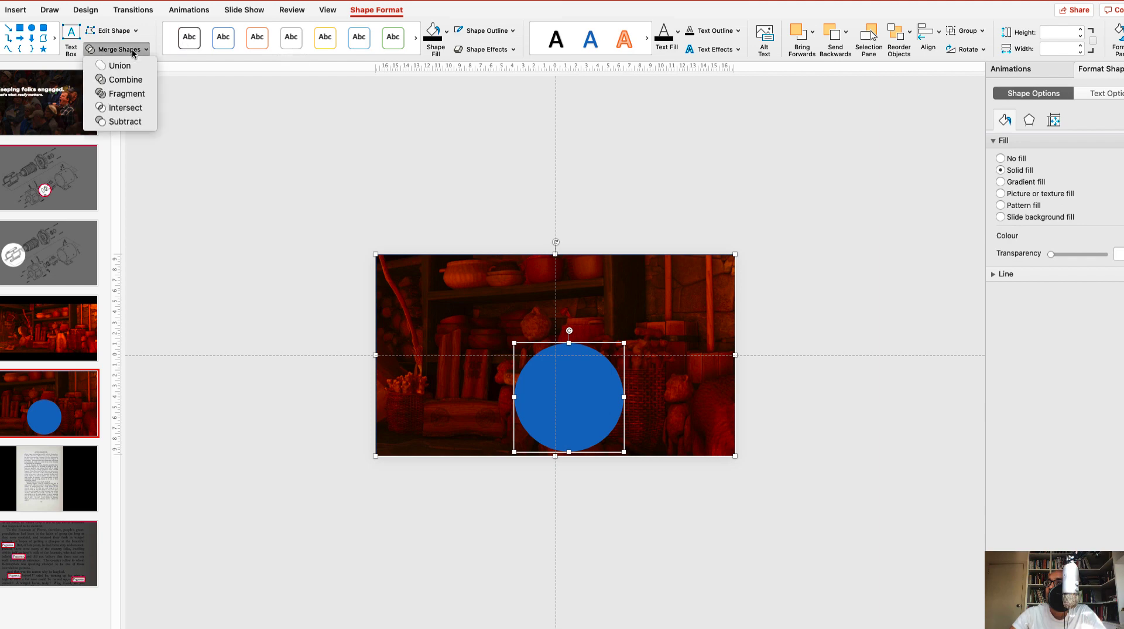
click(130, 83)
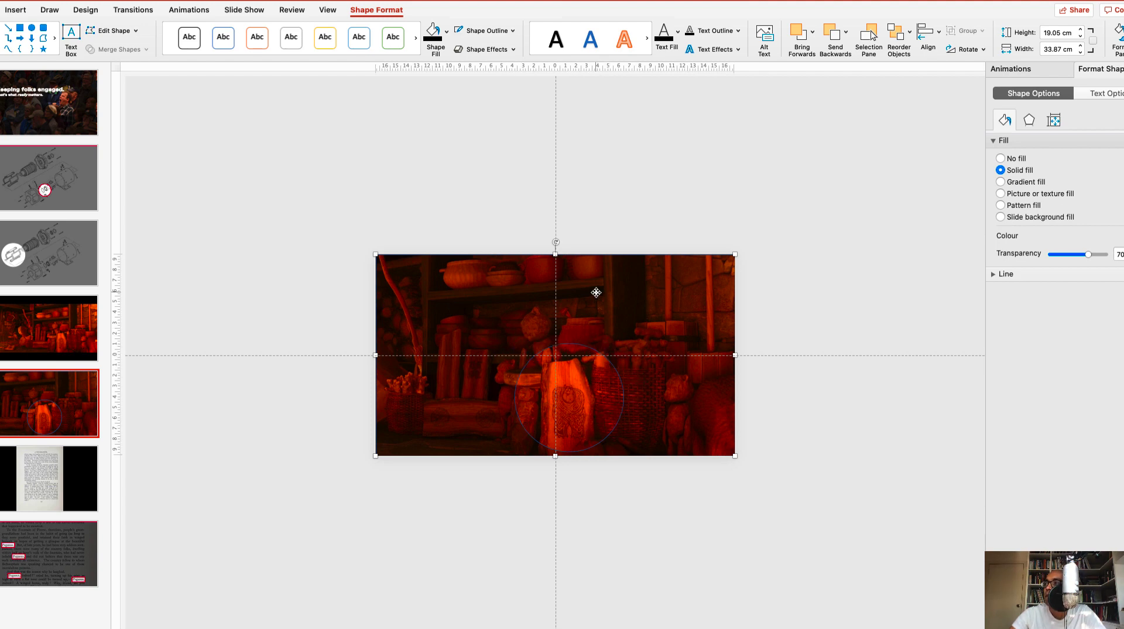
- Remove the outline from the merged dark overlay around the circular opening
click(512, 33)
click(513, 52)
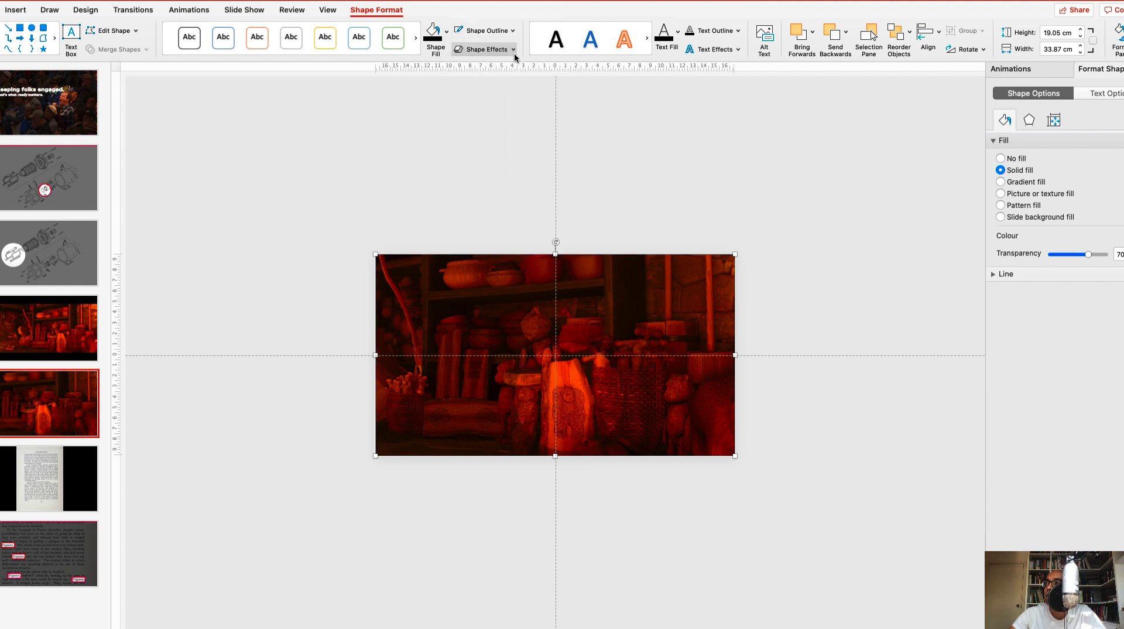
click(533, 78)
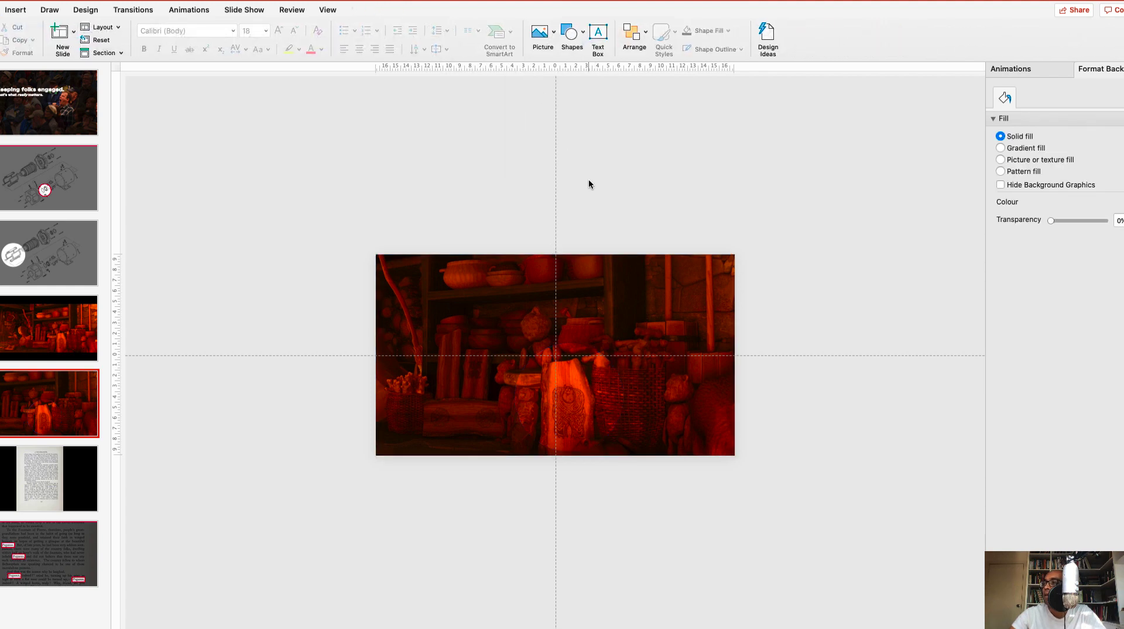
- Darken the overlay on the enlarged workshop slide by setting its fill transparency to about 51%
click(645, 316)
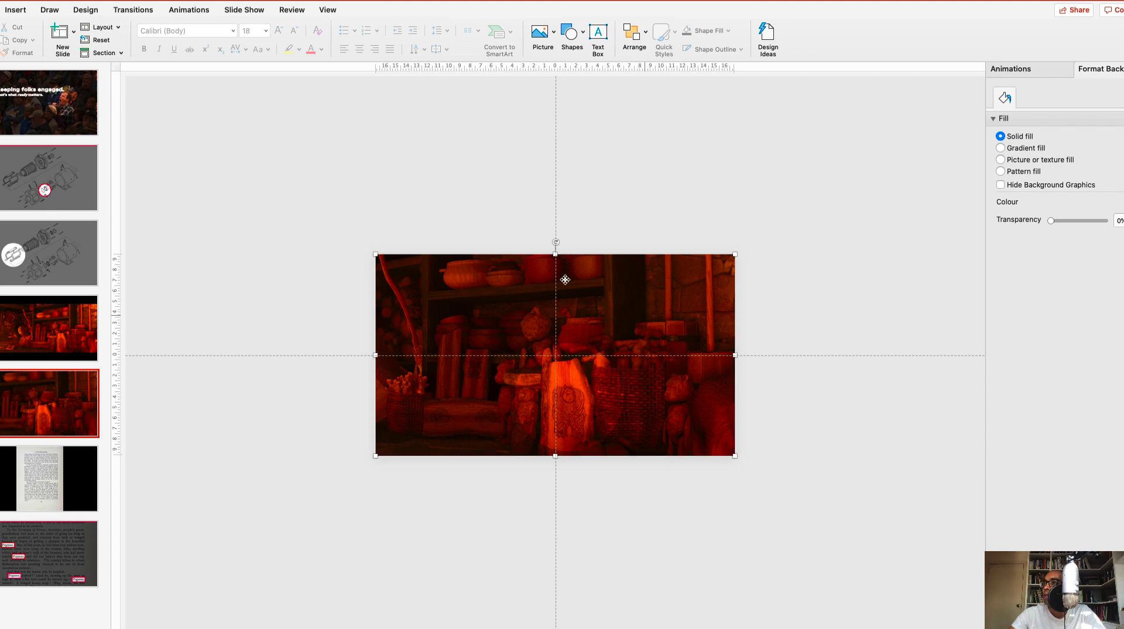
click(94, 327)
click(71, 325)
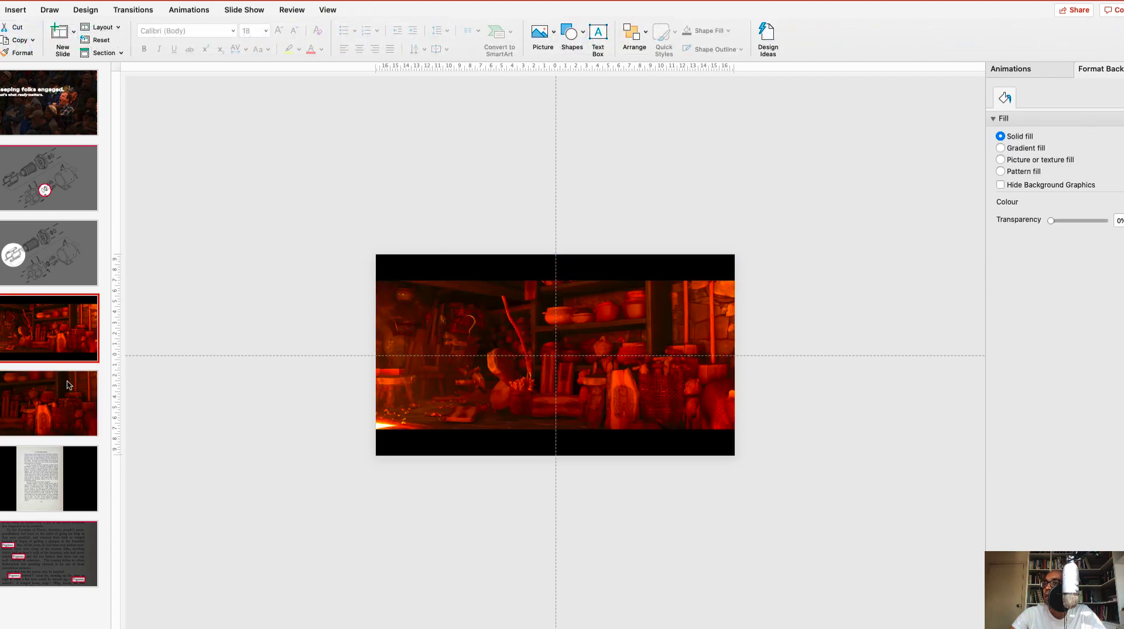
click(66, 386)
click(499, 327)
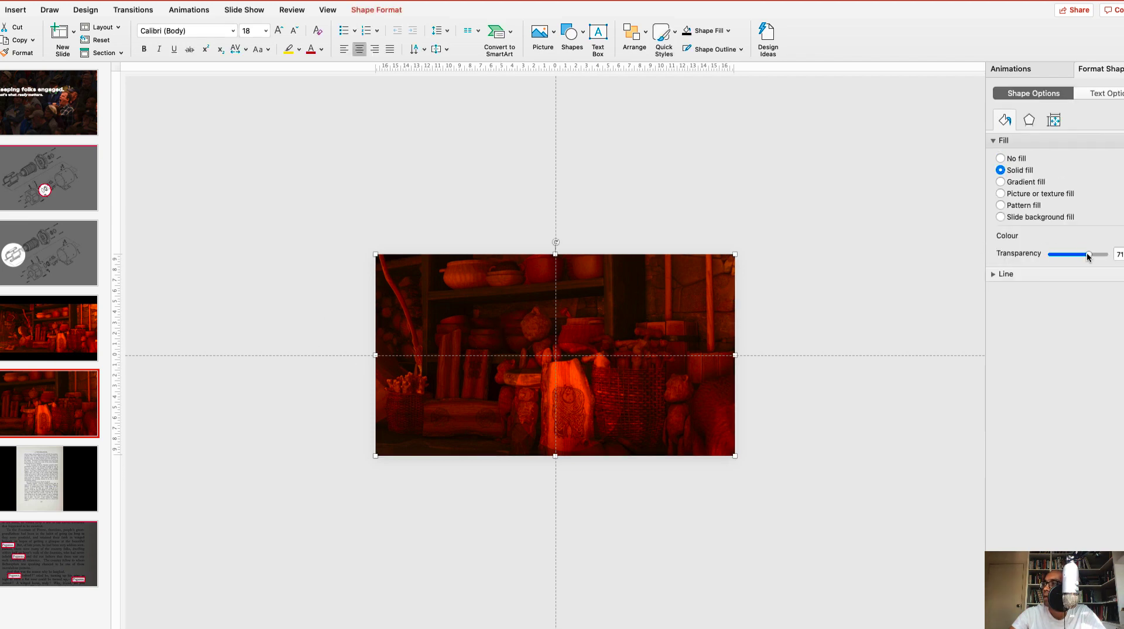
drag(1087, 254, 1078, 255)
click(851, 263)
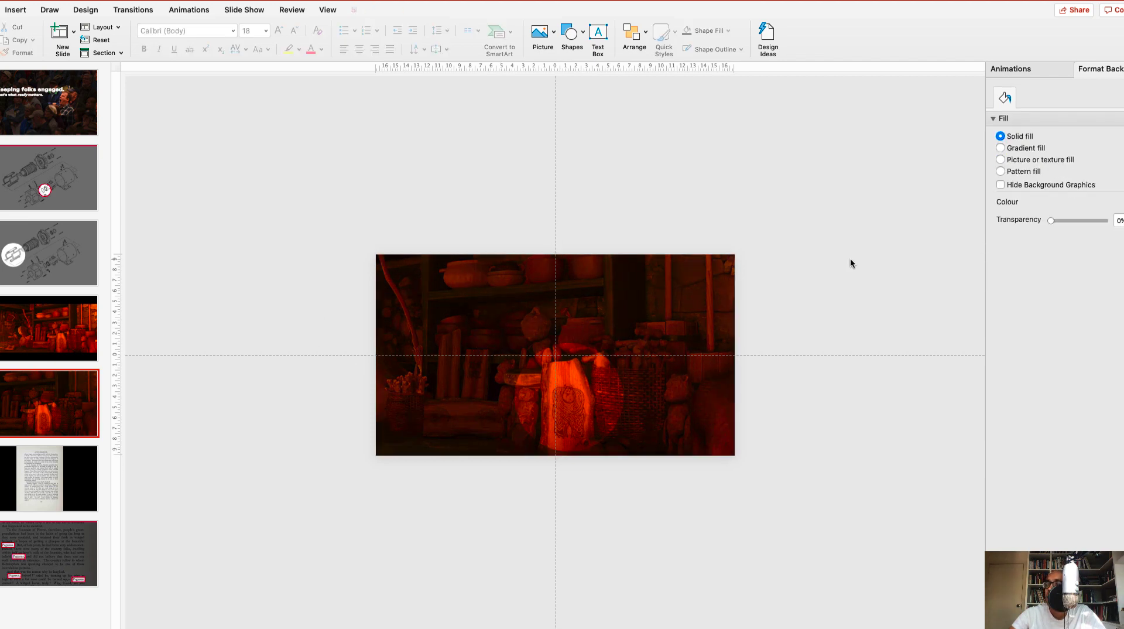
- Play the slide show from the full workshop picture to the spotlight slide to check the change between them
click(88, 329)
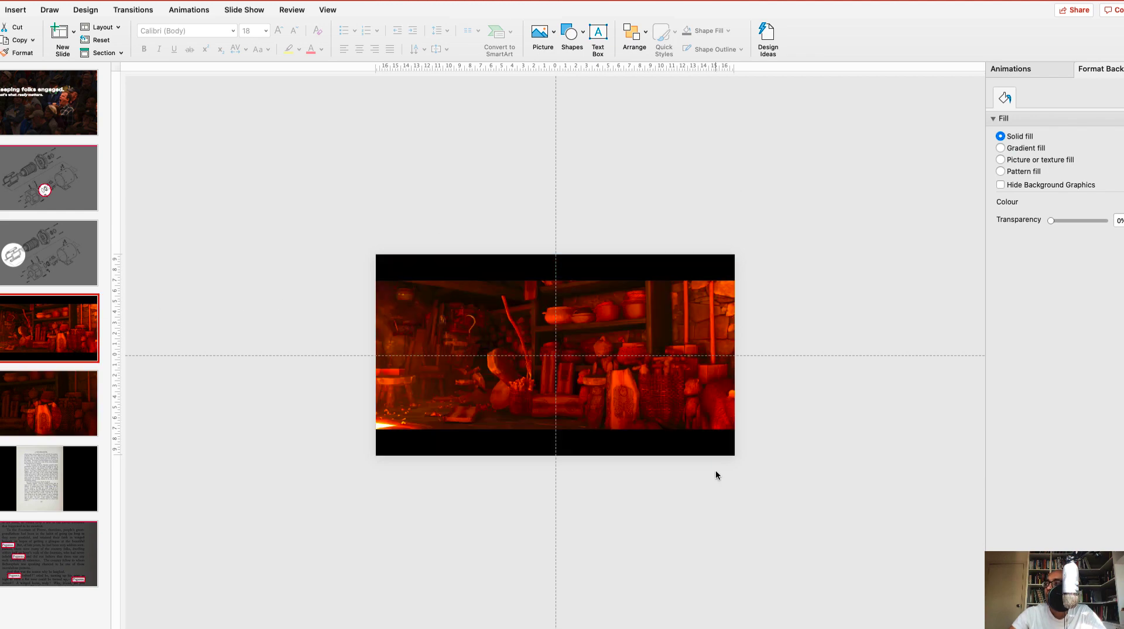
key(shift+super+Return)
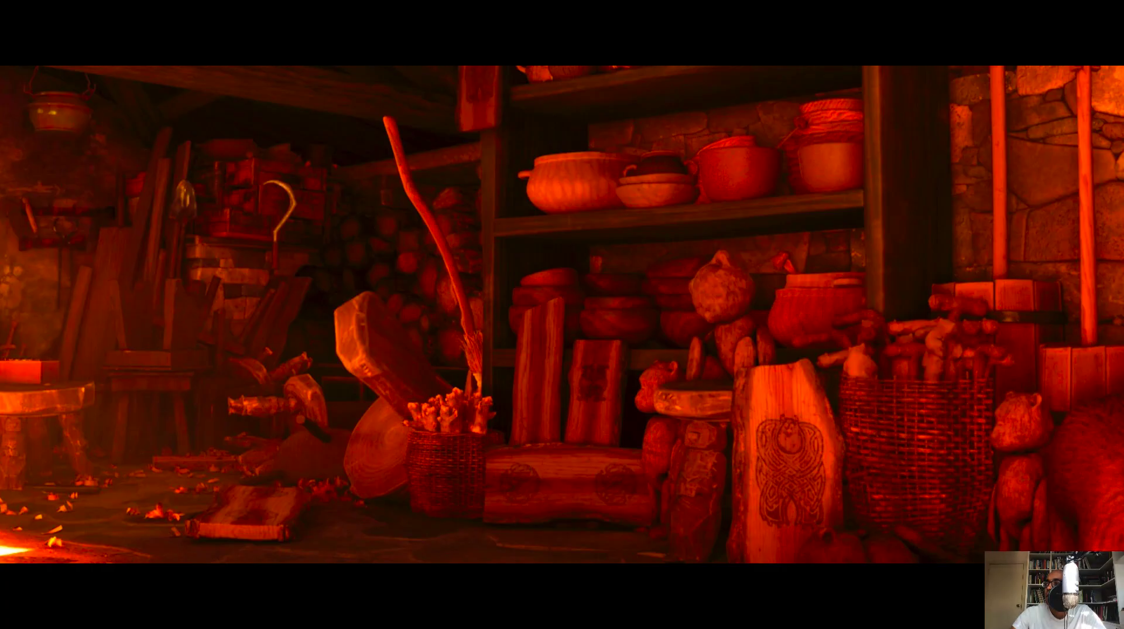
key(Right)
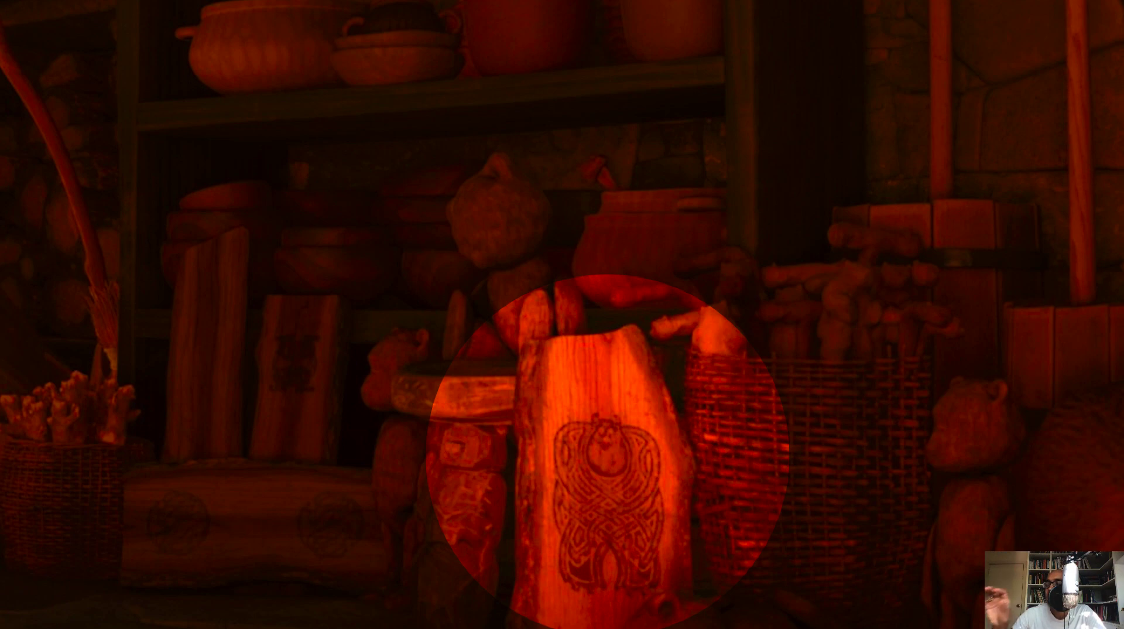
key(Escape)
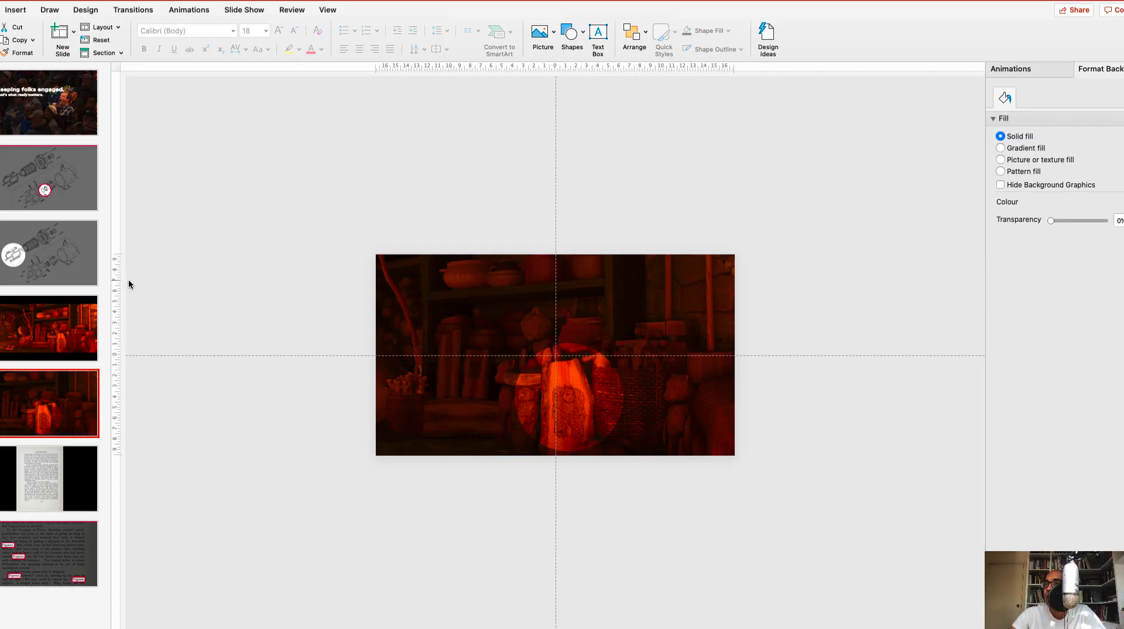
- Apply the Morph transition to the spotlight slide with the enlarged workshop picture
click(58, 322)
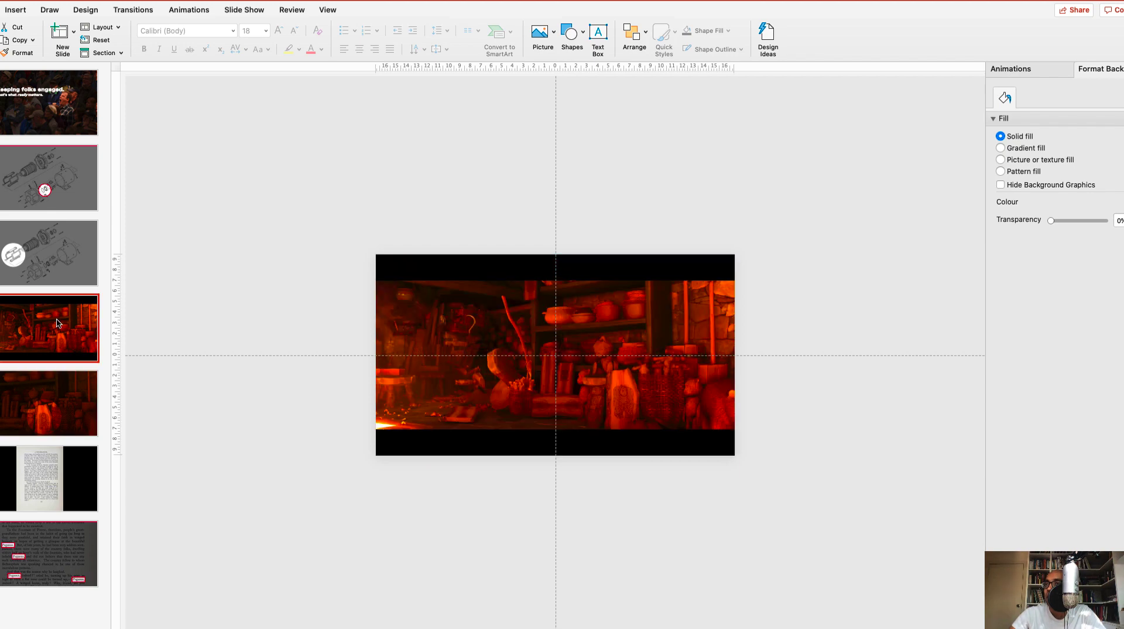
click(51, 421)
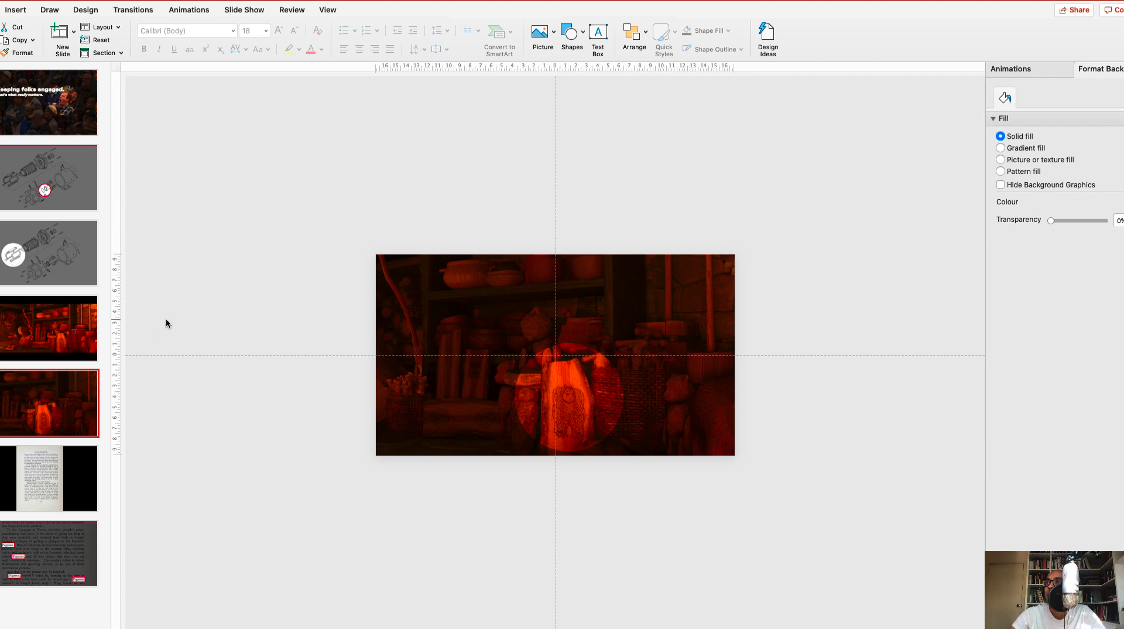
click(141, 14)
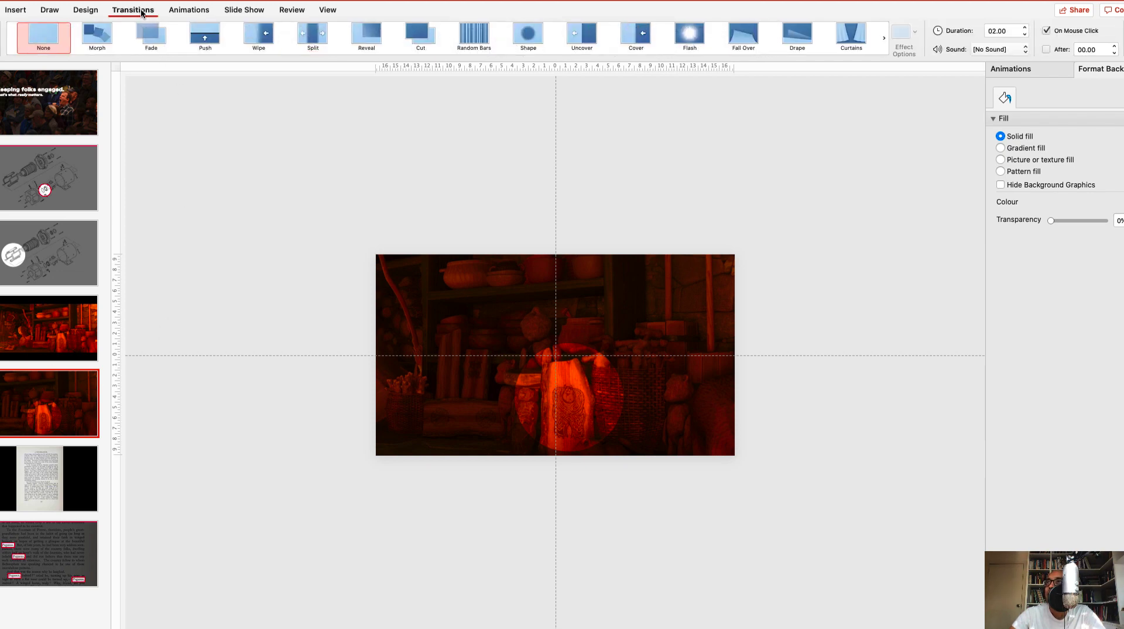
click(97, 37)
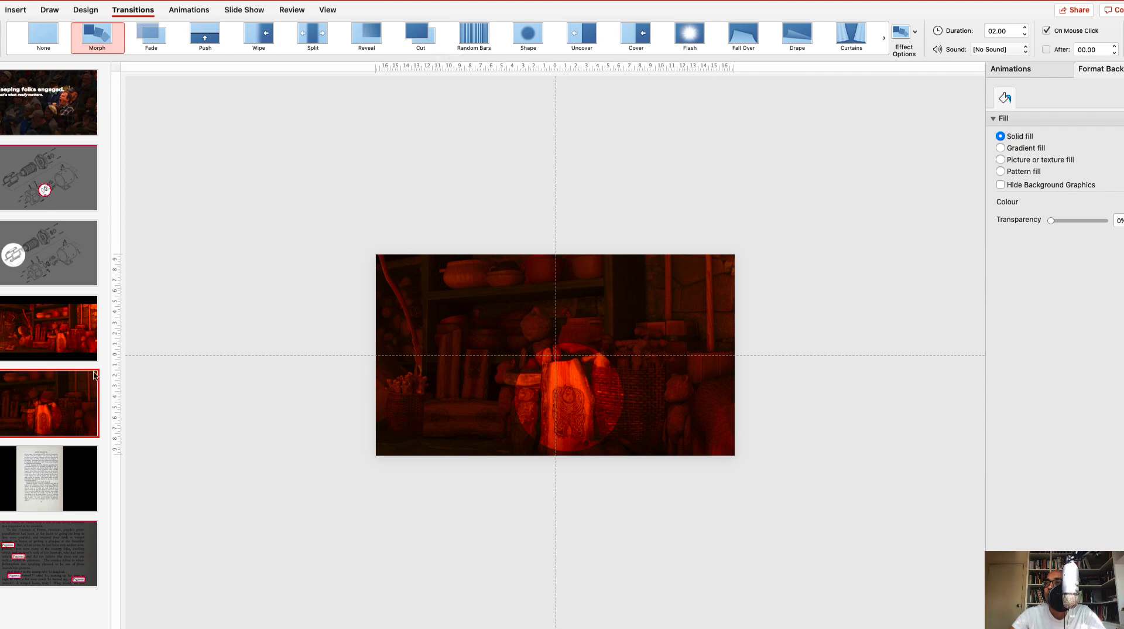
- Compare the two workshop slides and play the slide show from the full picture to preview the Morph zoom
click(68, 321)
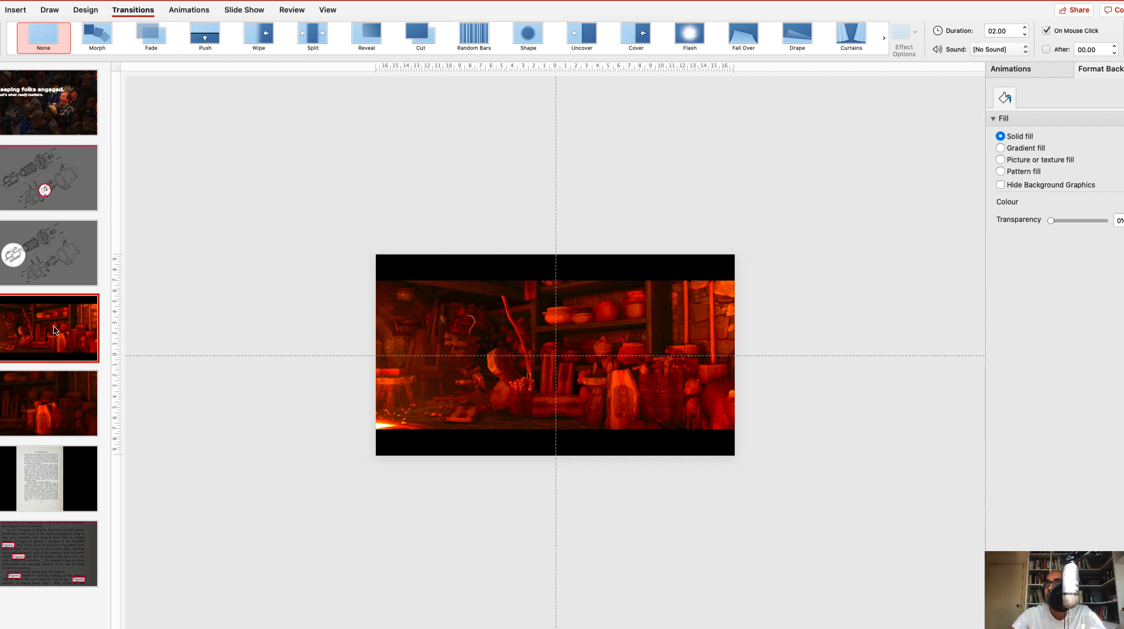
click(63, 402)
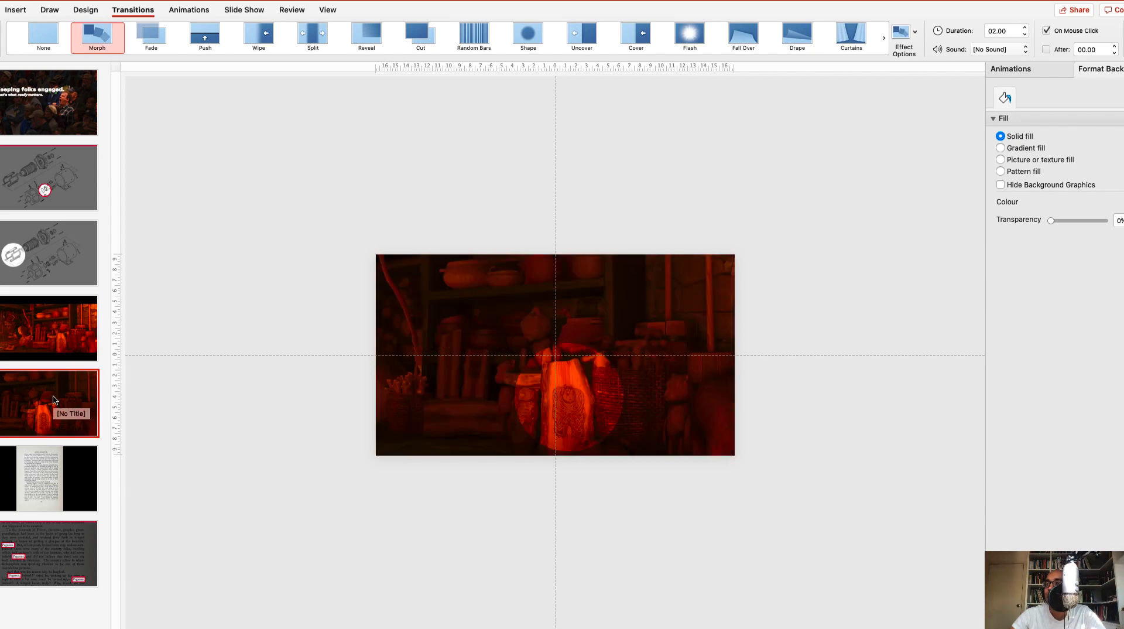
click(45, 342)
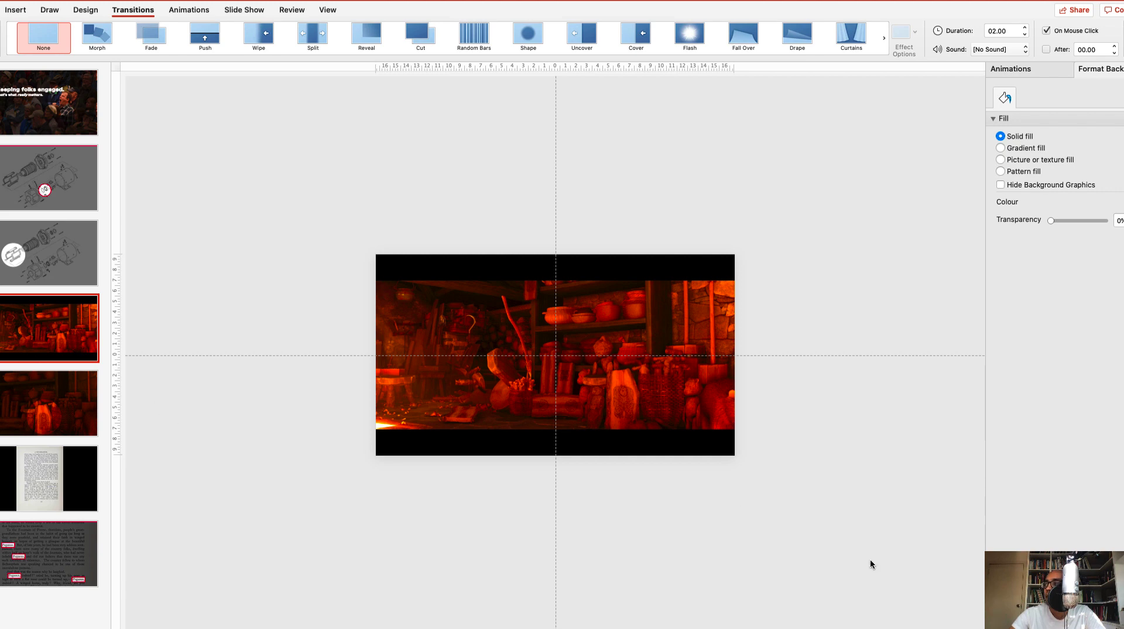
key(super+shift+Return)
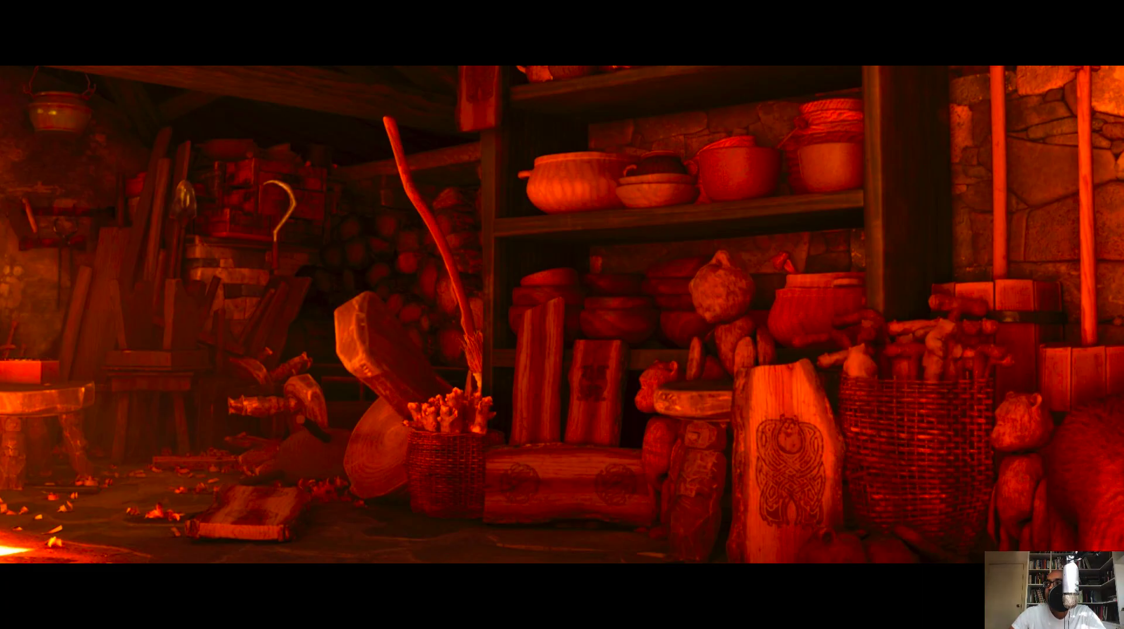
key(Right)
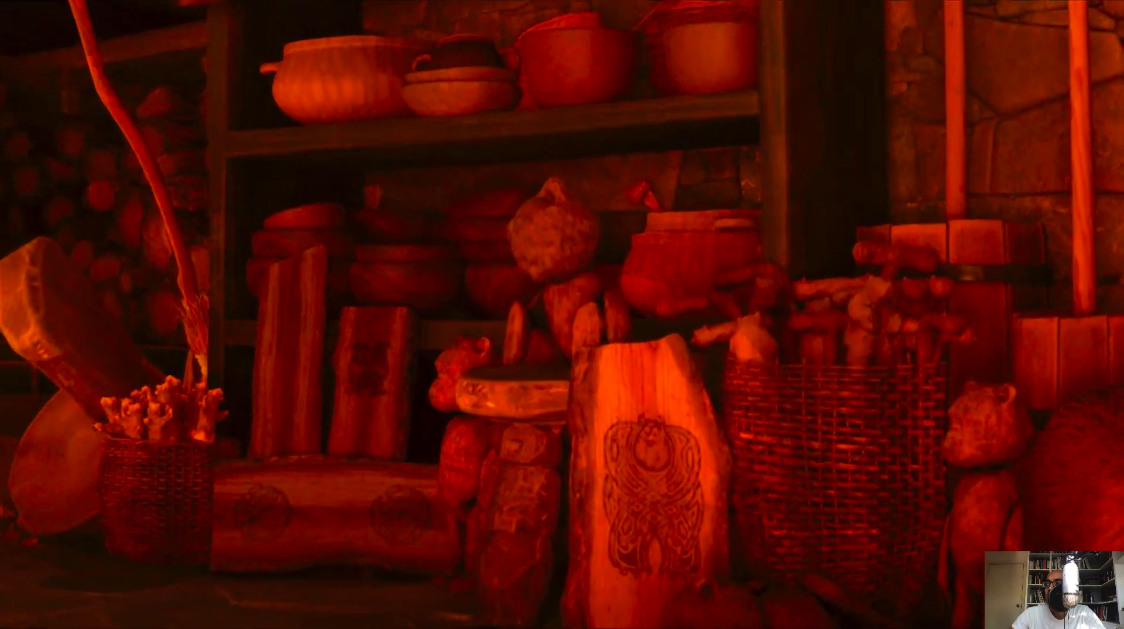
key(Escape)
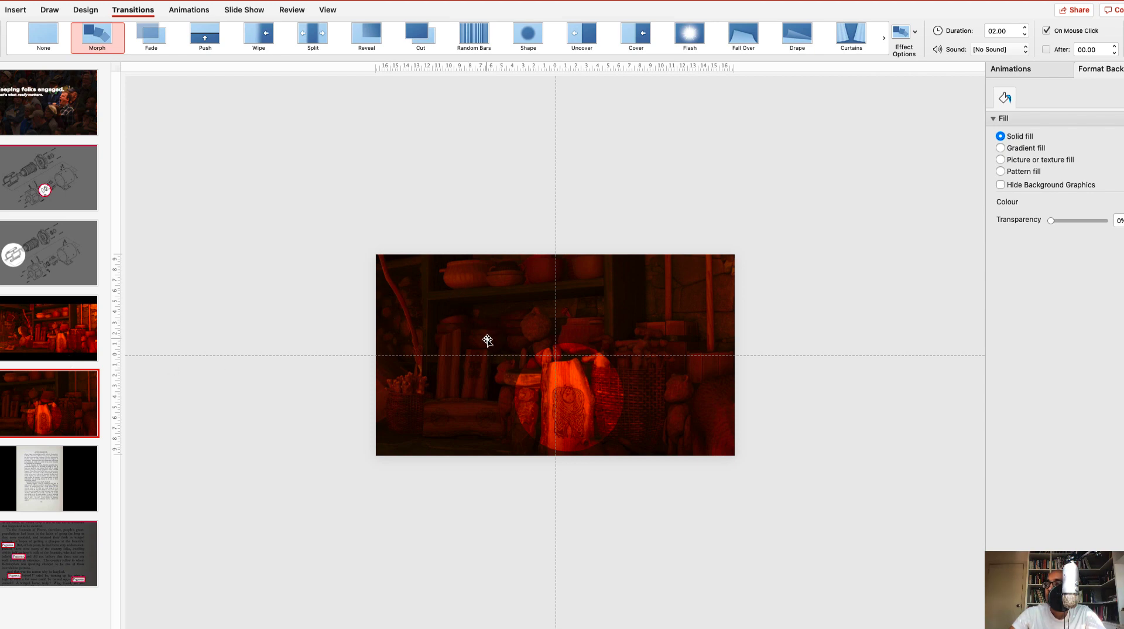
- Add a Fade entrance animation to the dark overlay on the spotlight slide
click(485, 305)
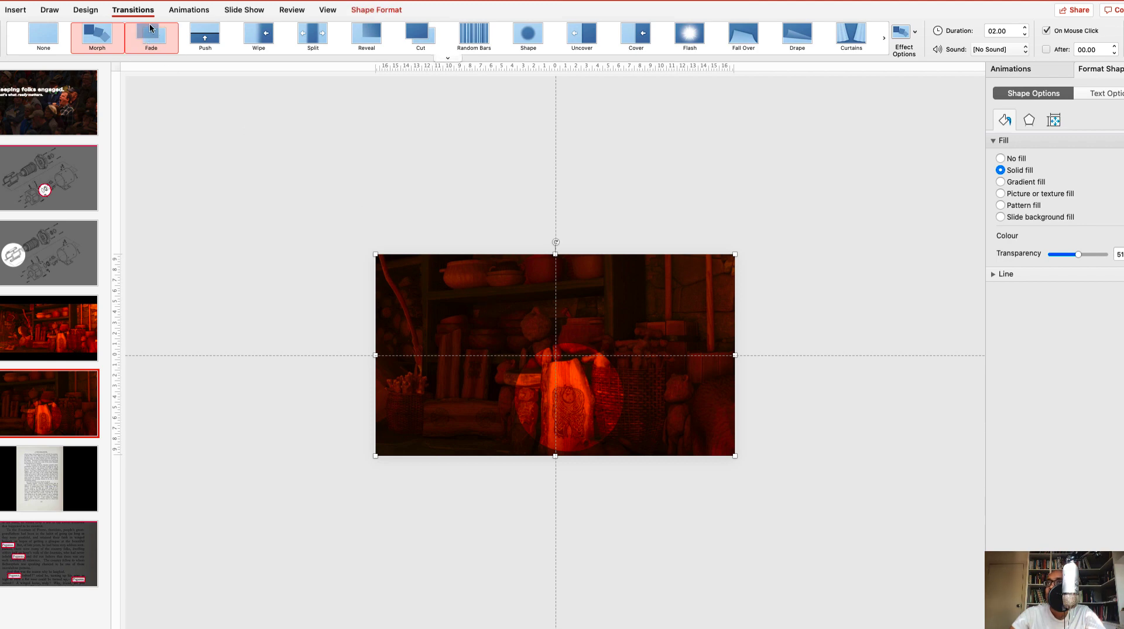
click(189, 10)
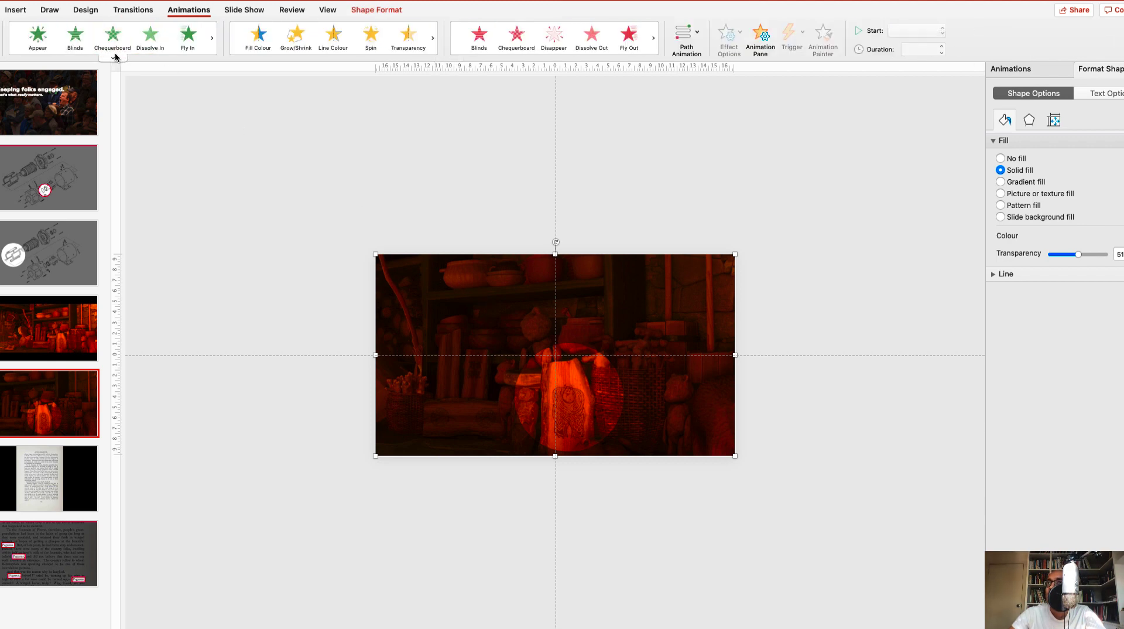
click(114, 58)
click(63, 279)
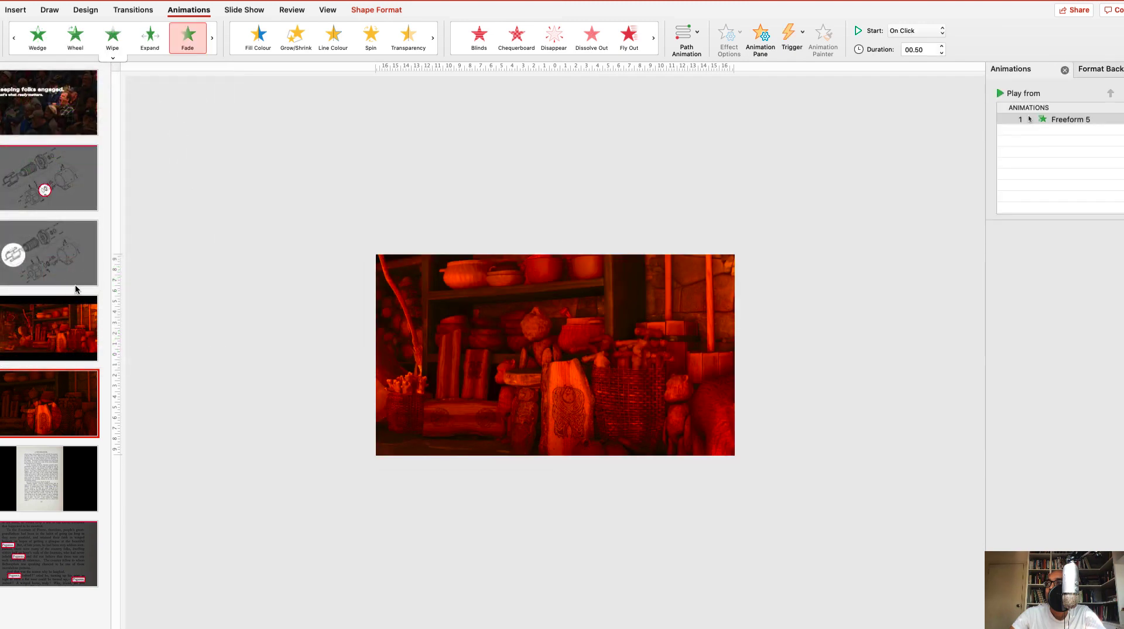
drag(514, 306, 576, 310)
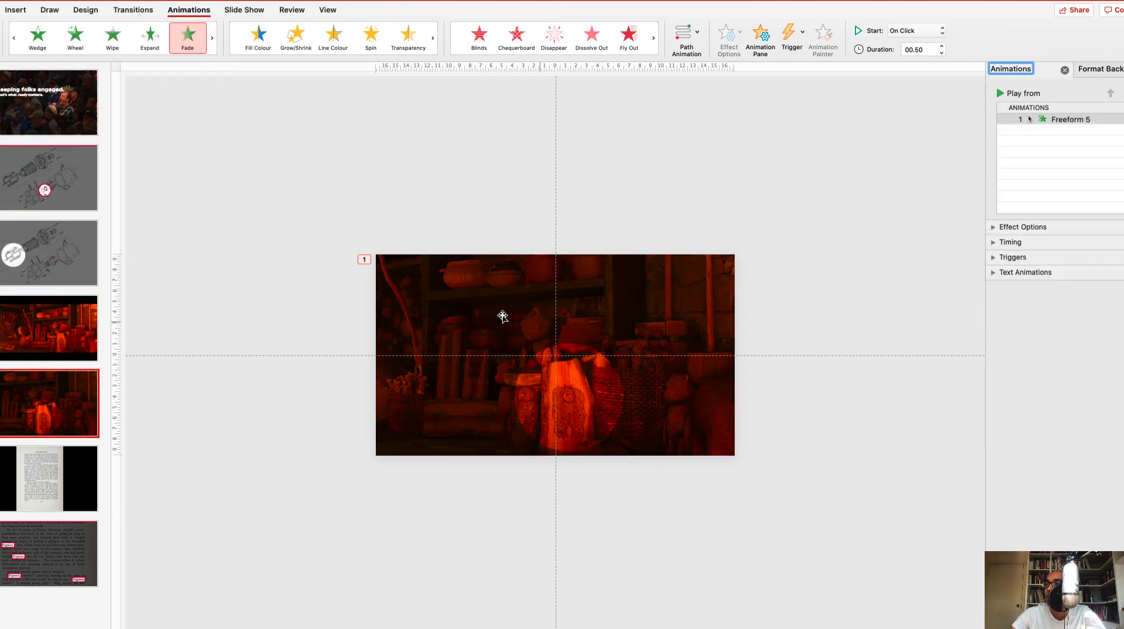
- Play the slide show from the full workshop picture to preview the Morph zoom followed by the overlay's fade-in
click(23, 327)
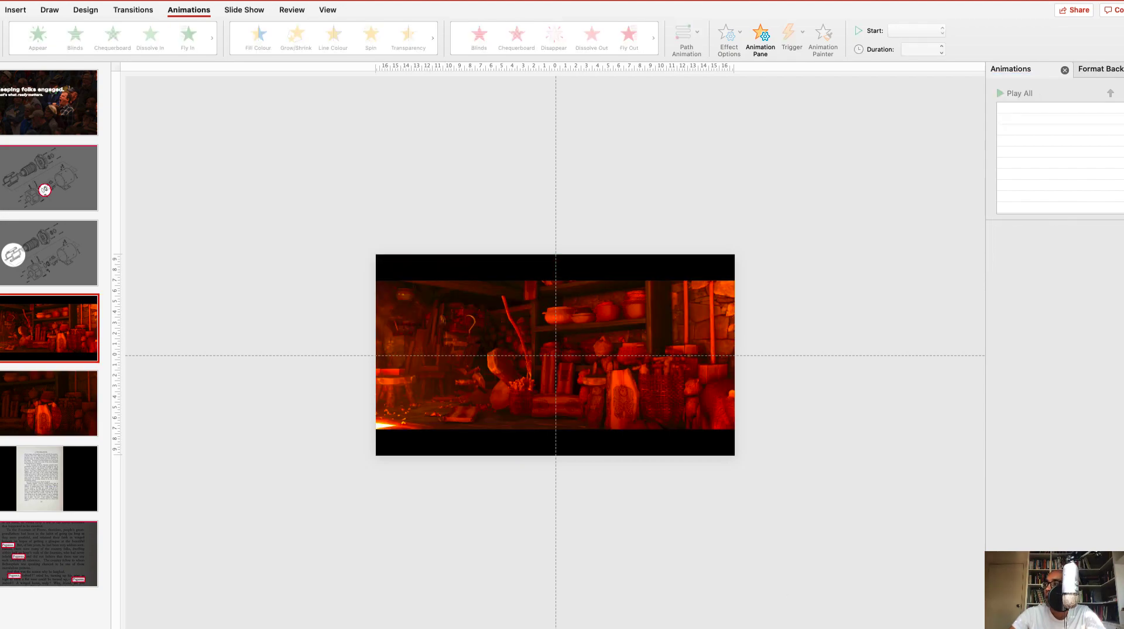
key(super+shift+Return)
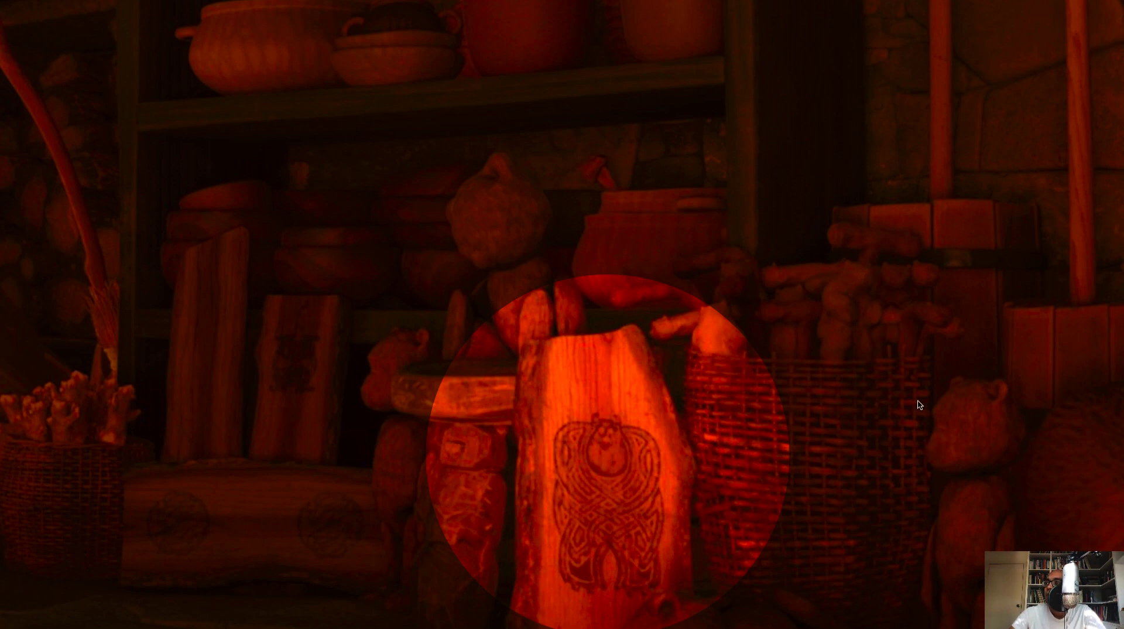
key(Escape)
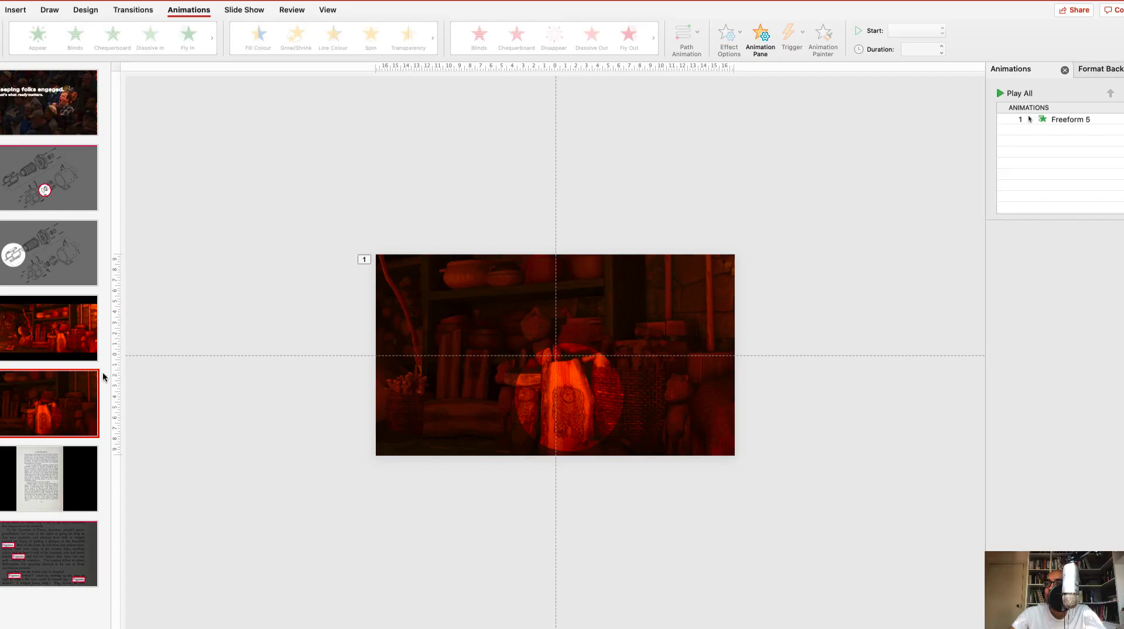
click(35, 466)
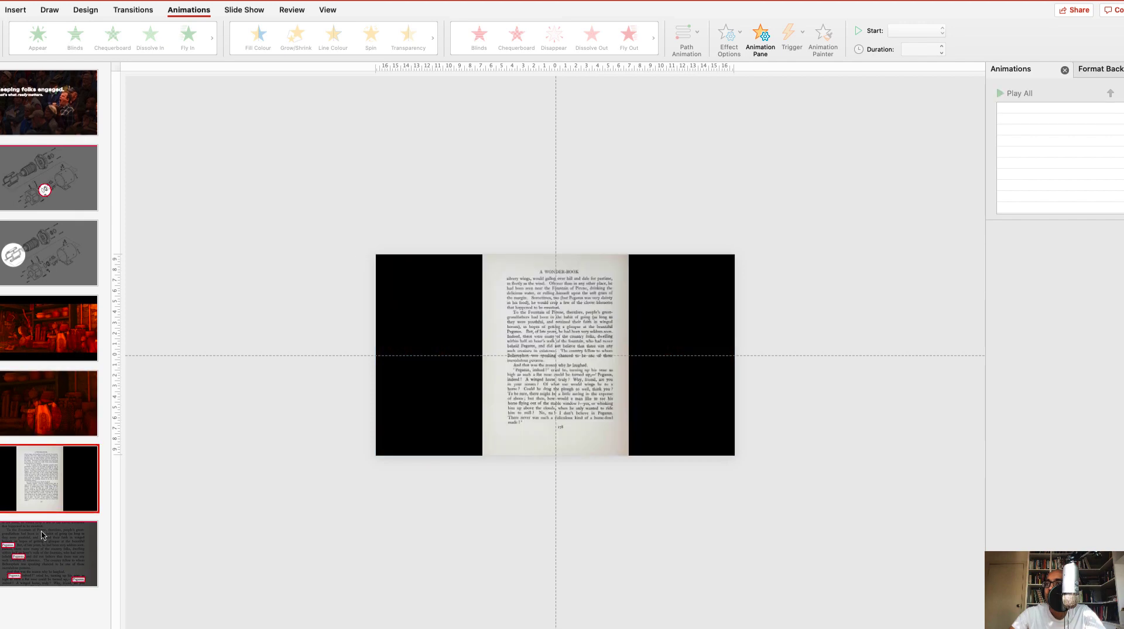
click(42, 540)
click(44, 482)
key(Down)
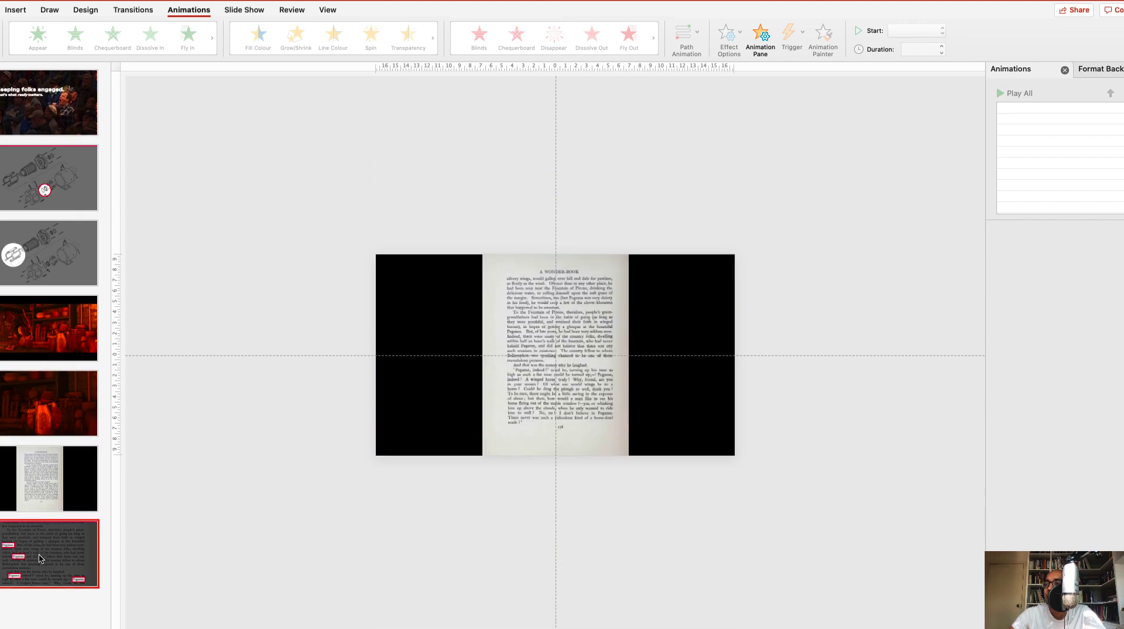
click(49, 477)
click(43, 408)
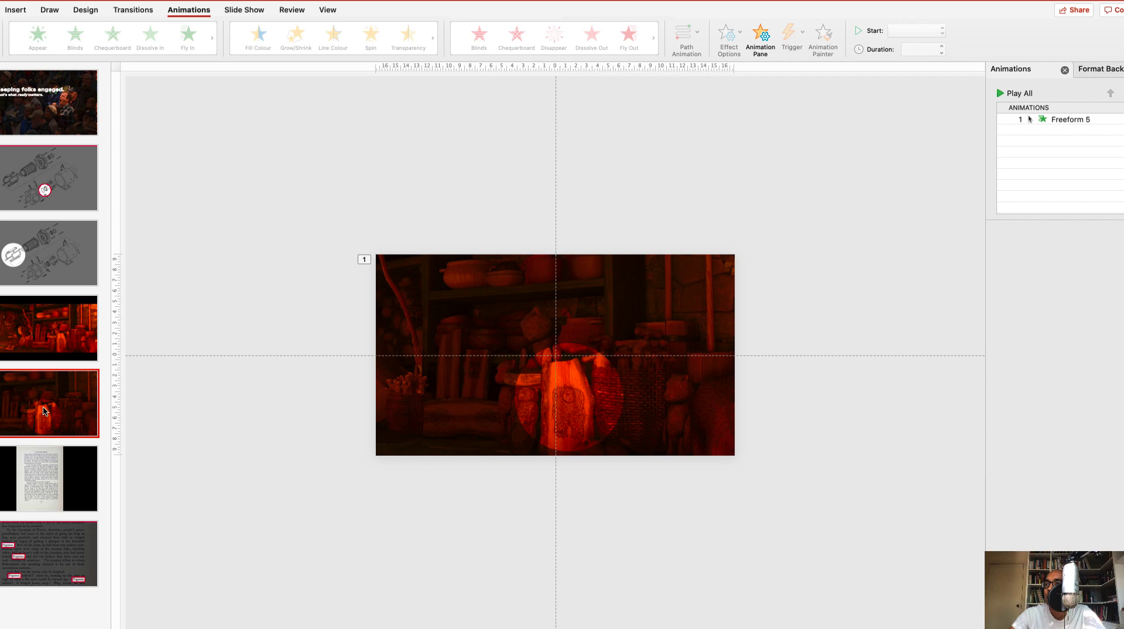
- Open the slide with the dark overlay on the zoomed book page and draw a rectangle over the word "glimpse"
click(34, 571)
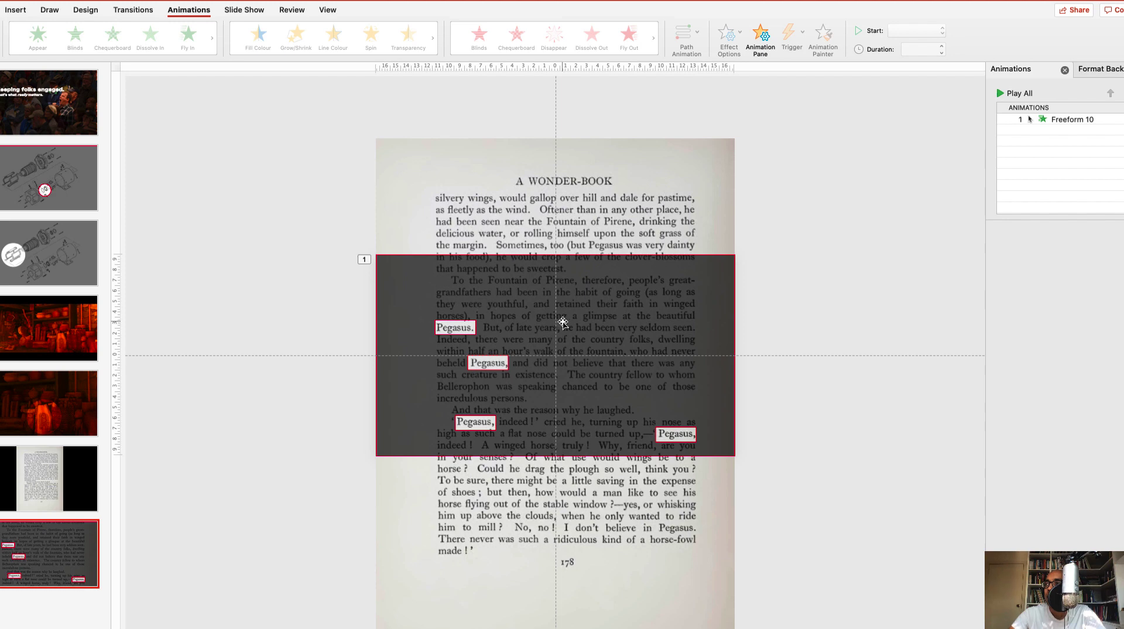
click(638, 294)
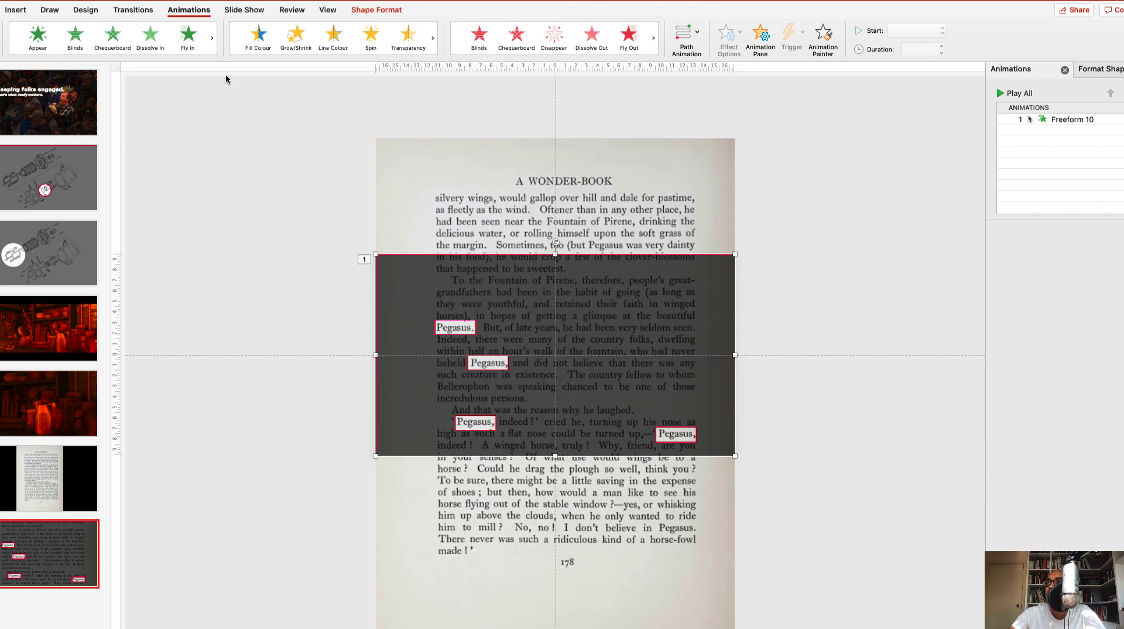
click(0, 10)
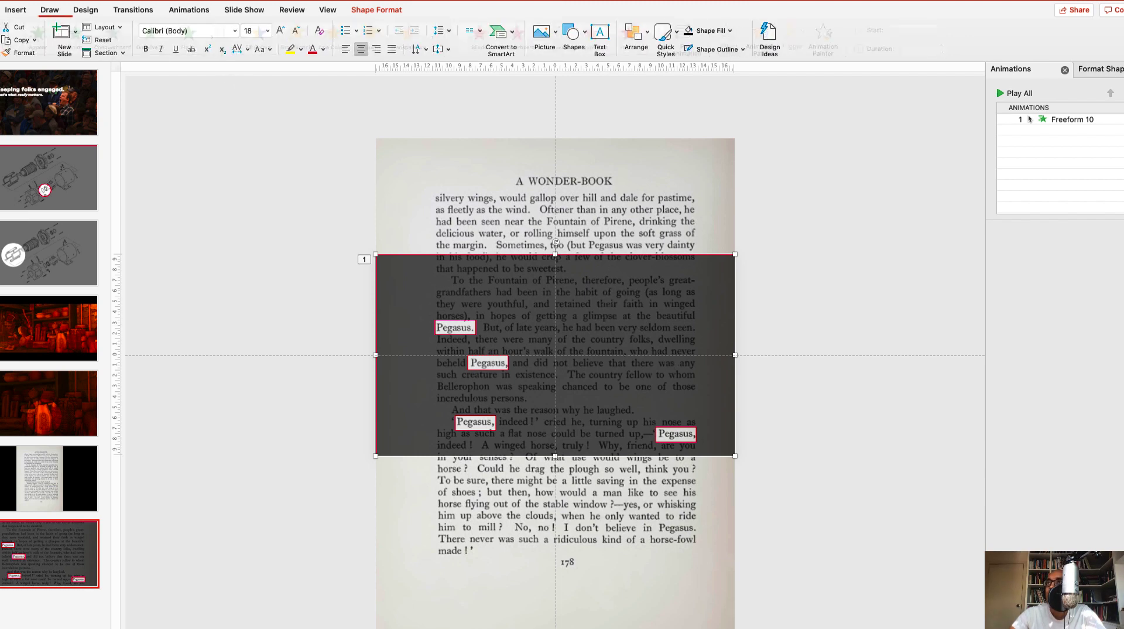
click(572, 33)
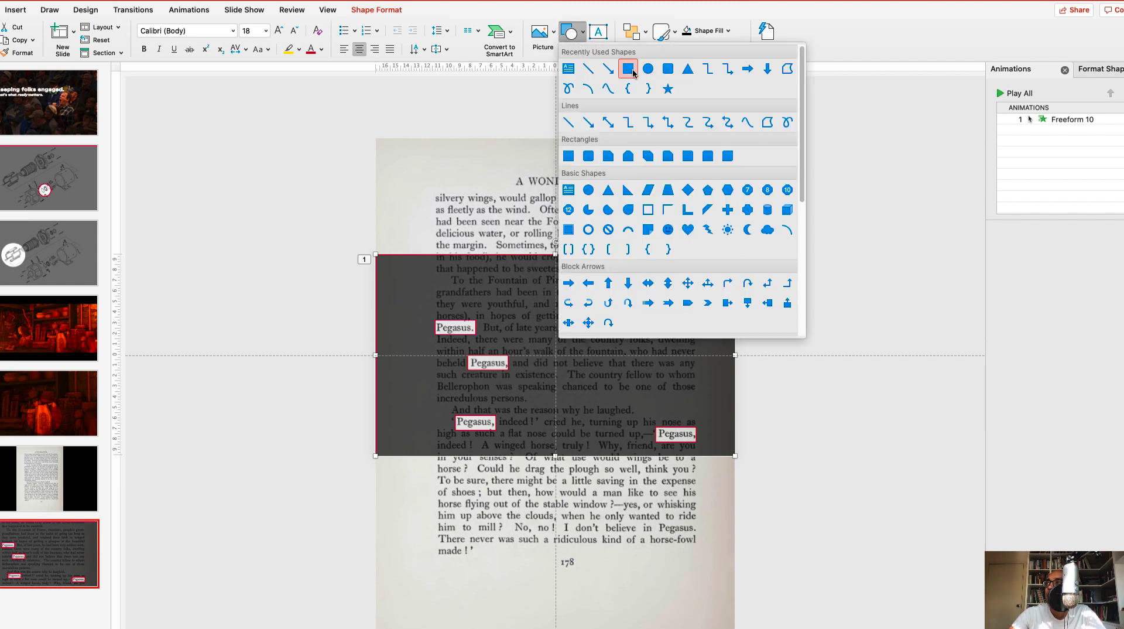
click(631, 70)
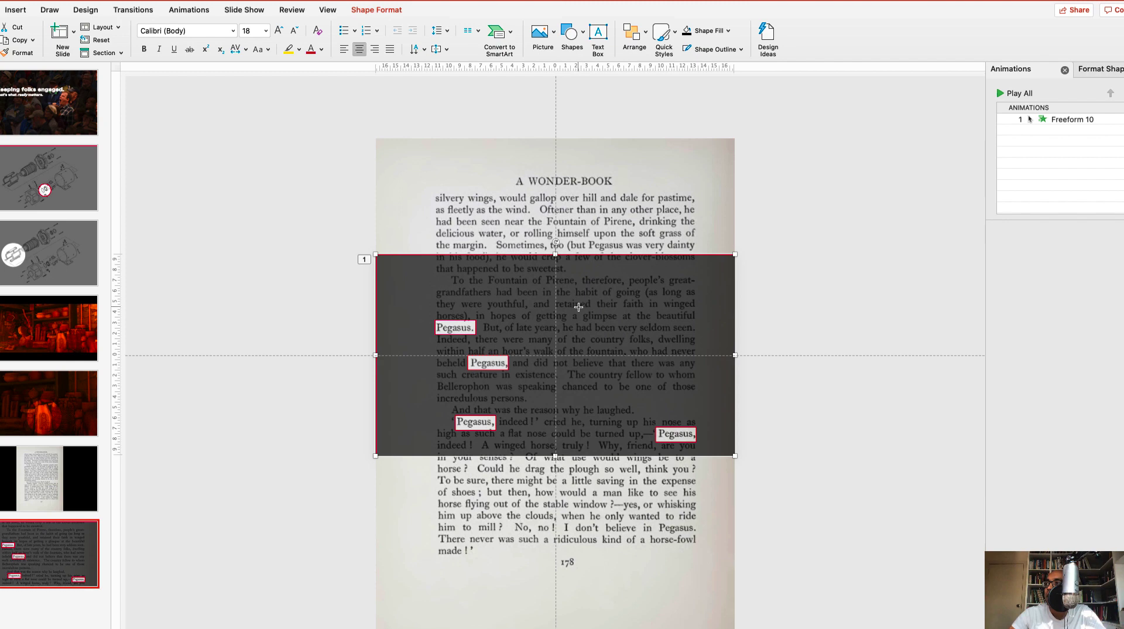
drag(579, 309, 622, 323)
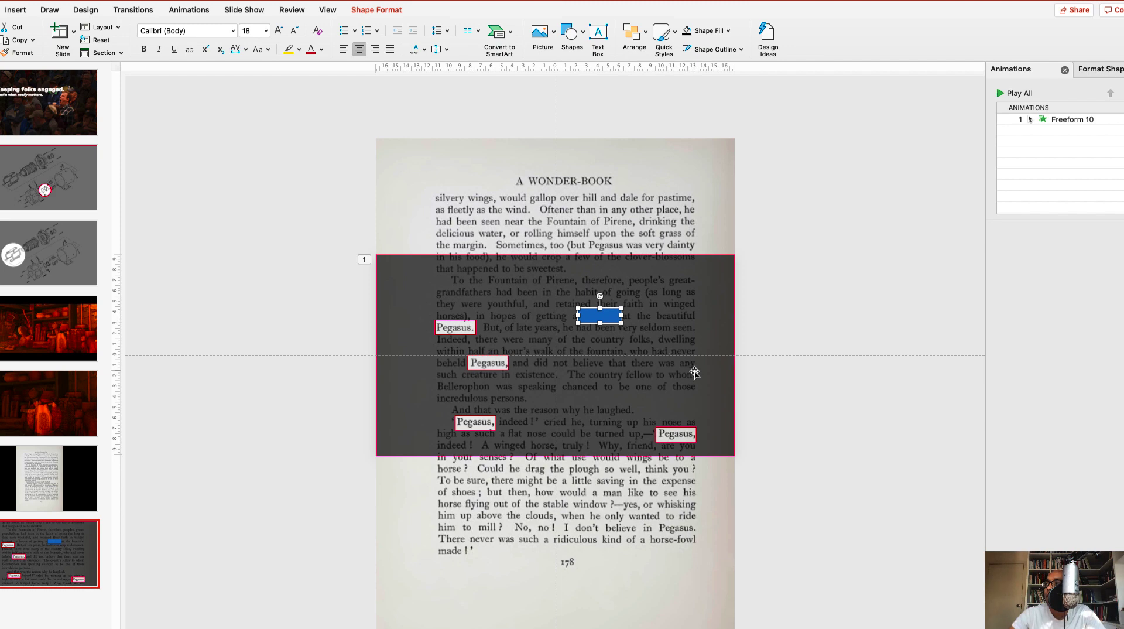
- Draw a second rectangle over the word "beautiful" on the same text line
click(561, 32)
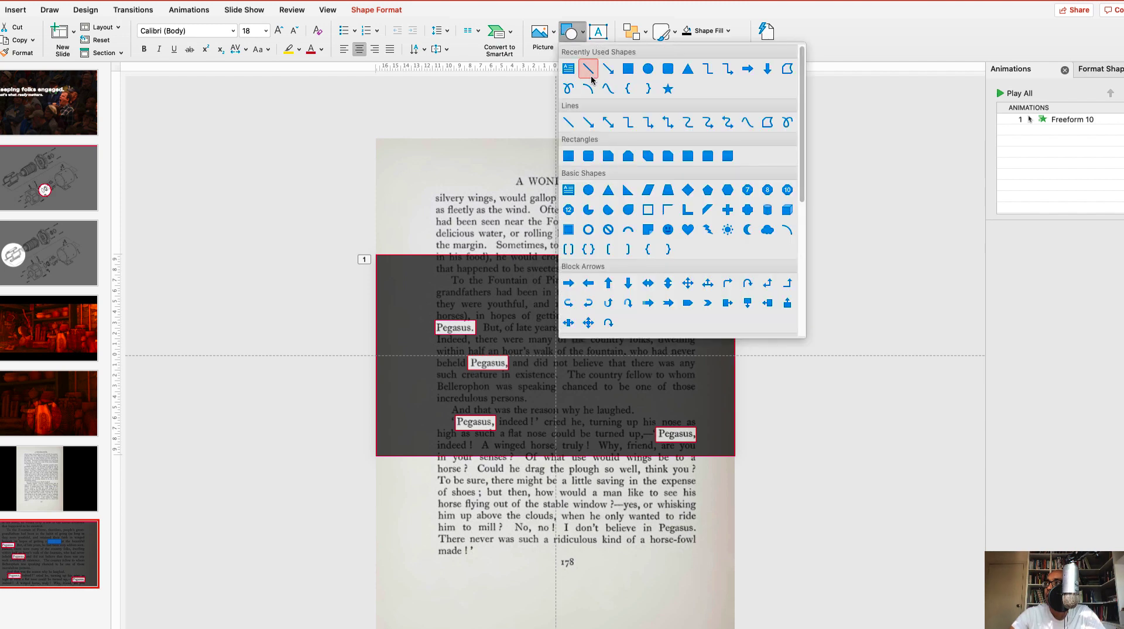
click(627, 87)
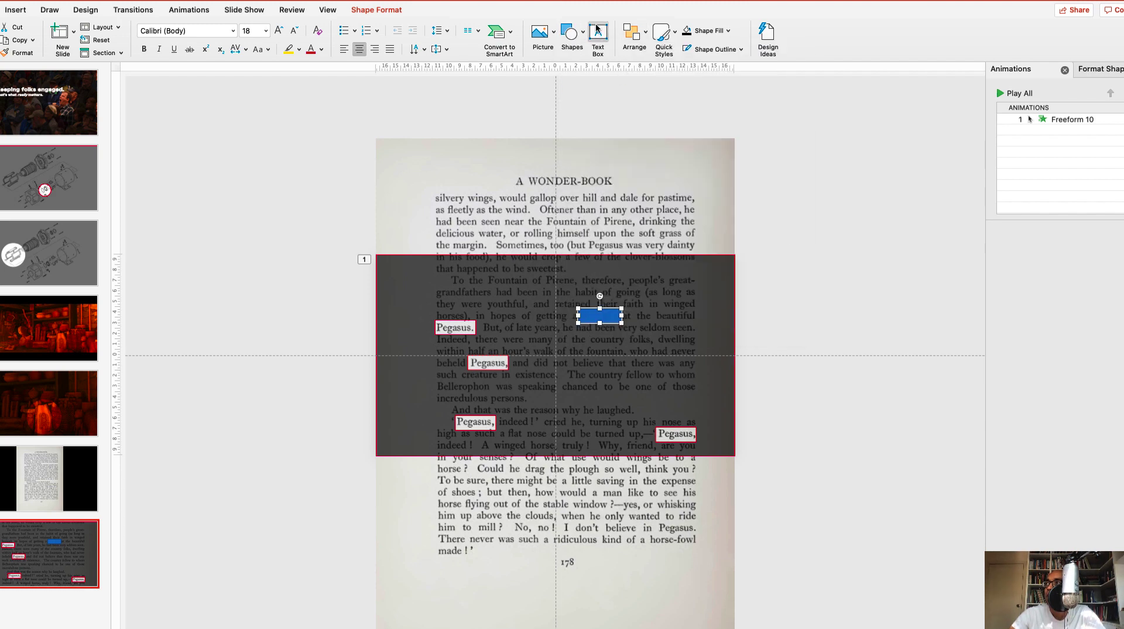
click(570, 33)
click(626, 69)
drag(656, 310, 696, 322)
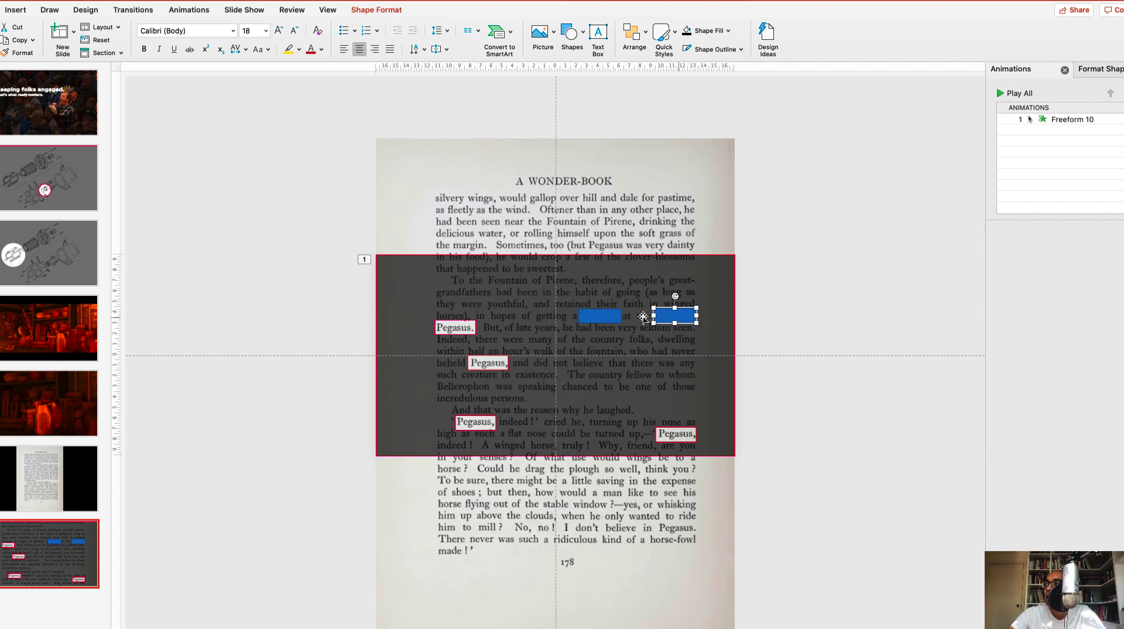
- Give both new rectangles a standard yellow outline
shift+click(589, 316)
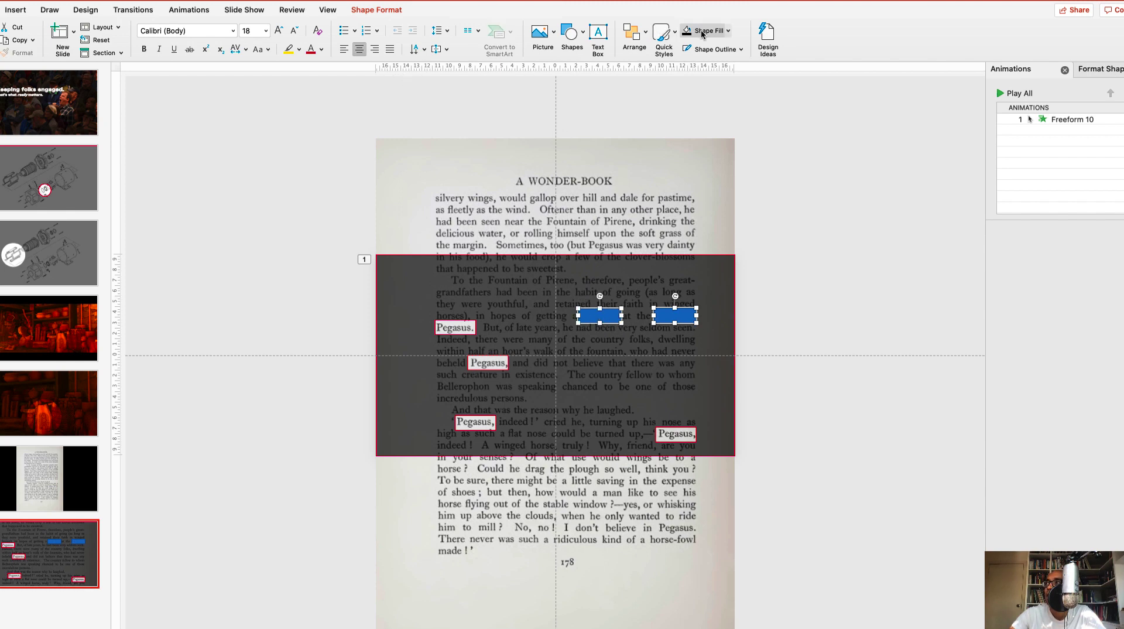
click(741, 49)
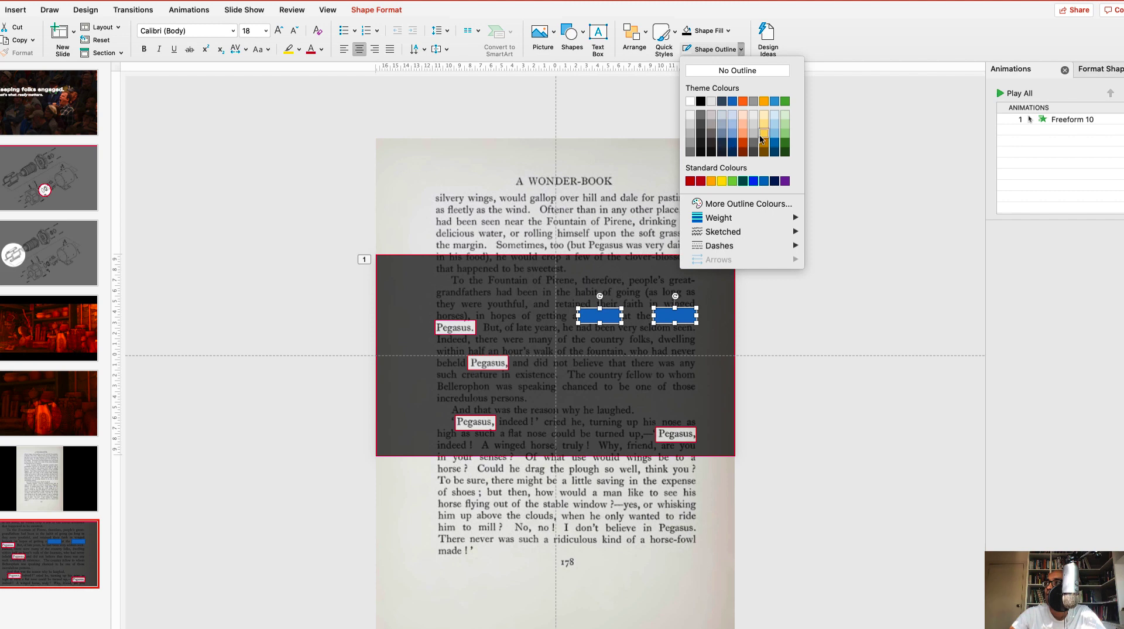
click(722, 181)
click(768, 250)
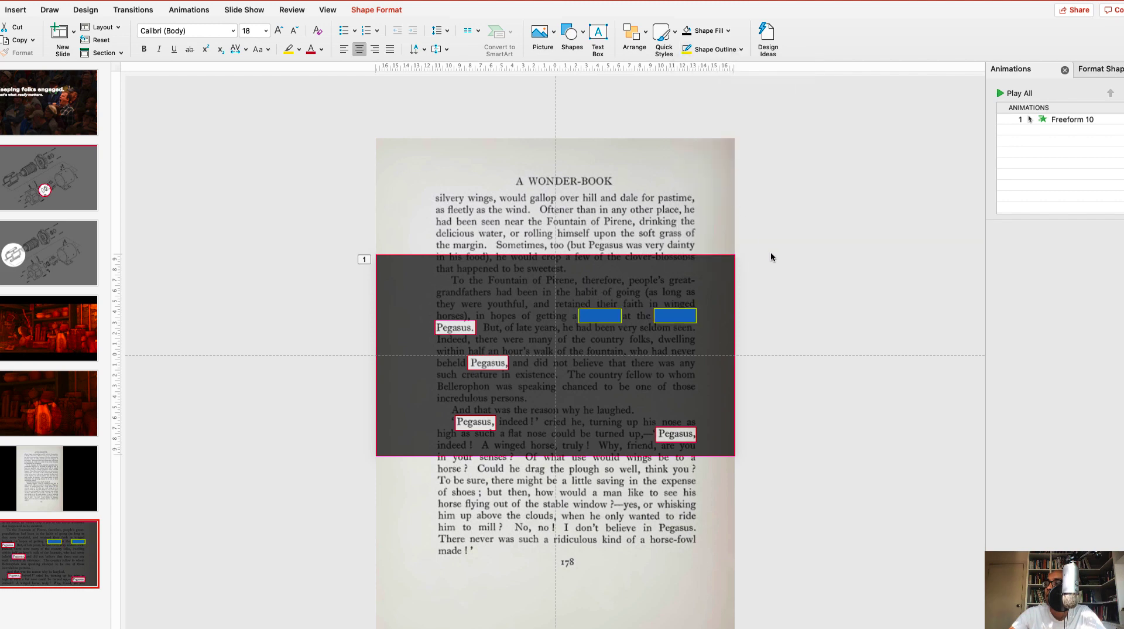
- Merge the dark overlay and the two blue rectangles with Combine to cut windows over "glimpse" and "beautiful"
click(538, 284)
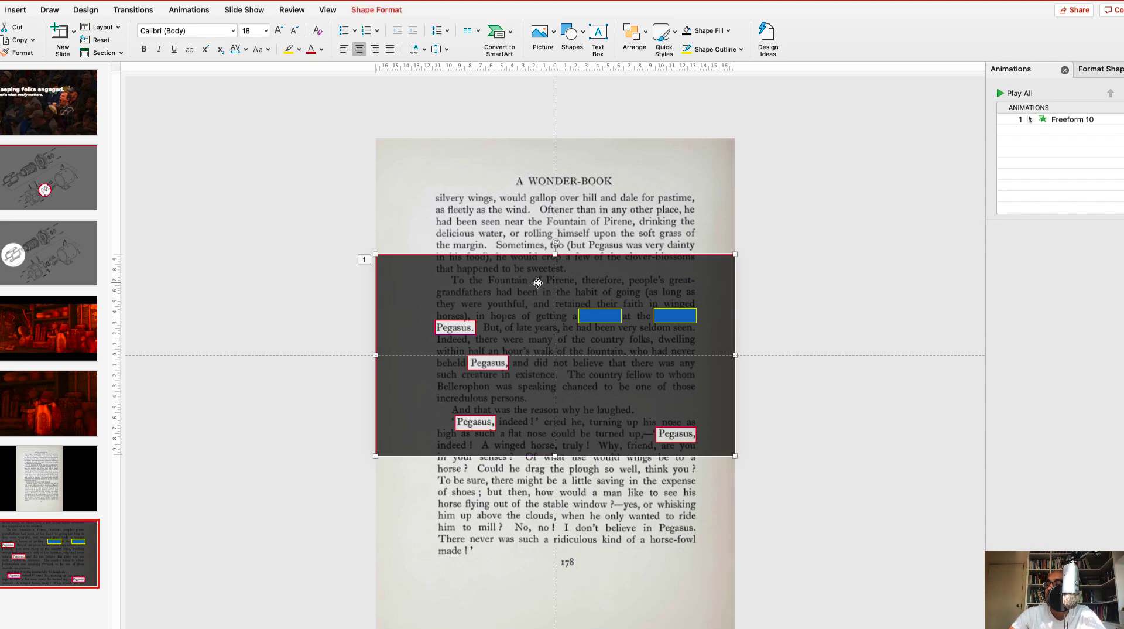
click(605, 316)
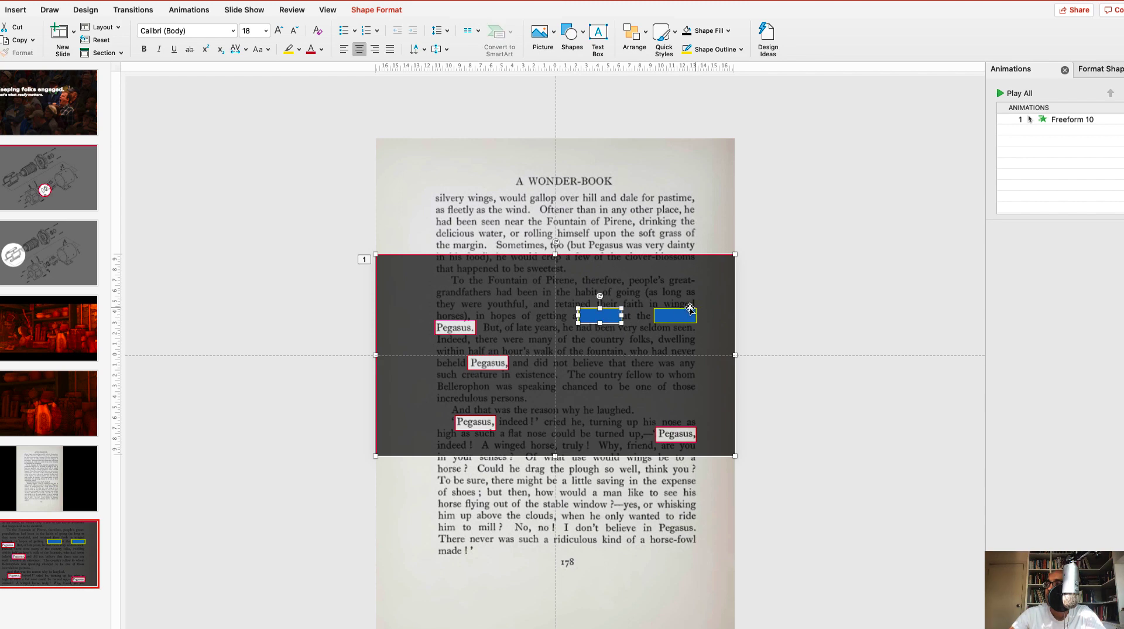
shift+click(669, 317)
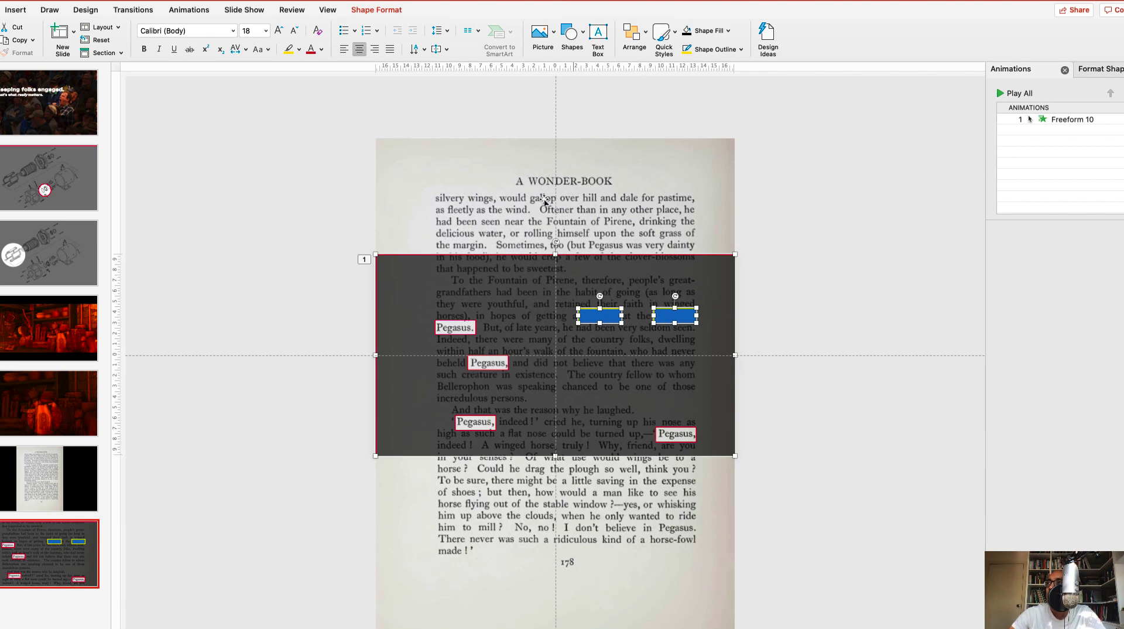
click(374, 10)
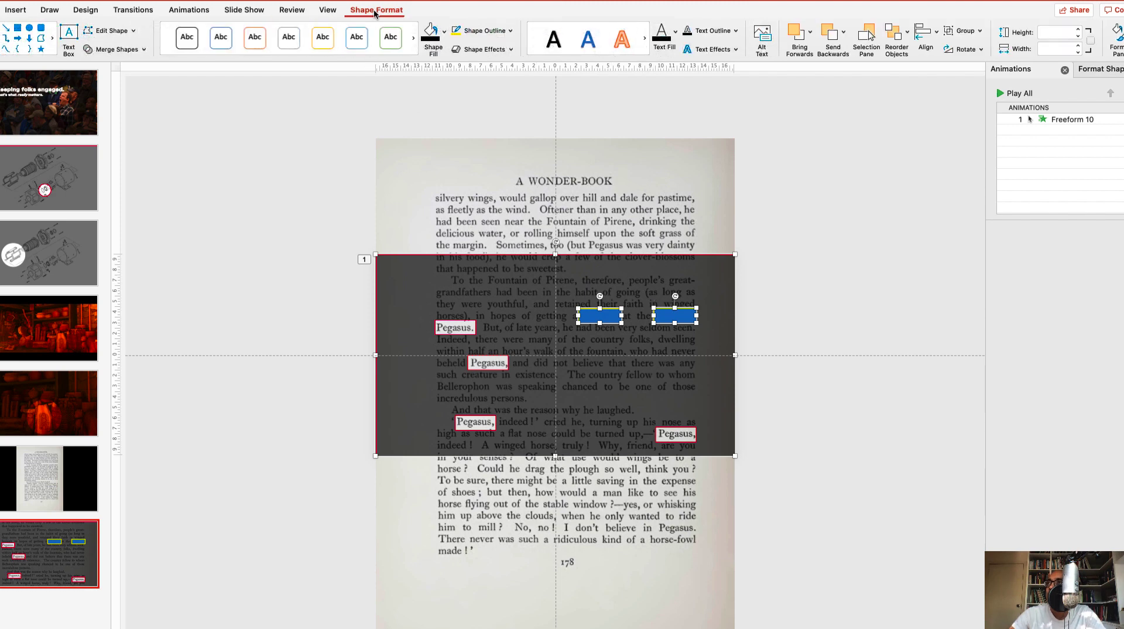
click(121, 50)
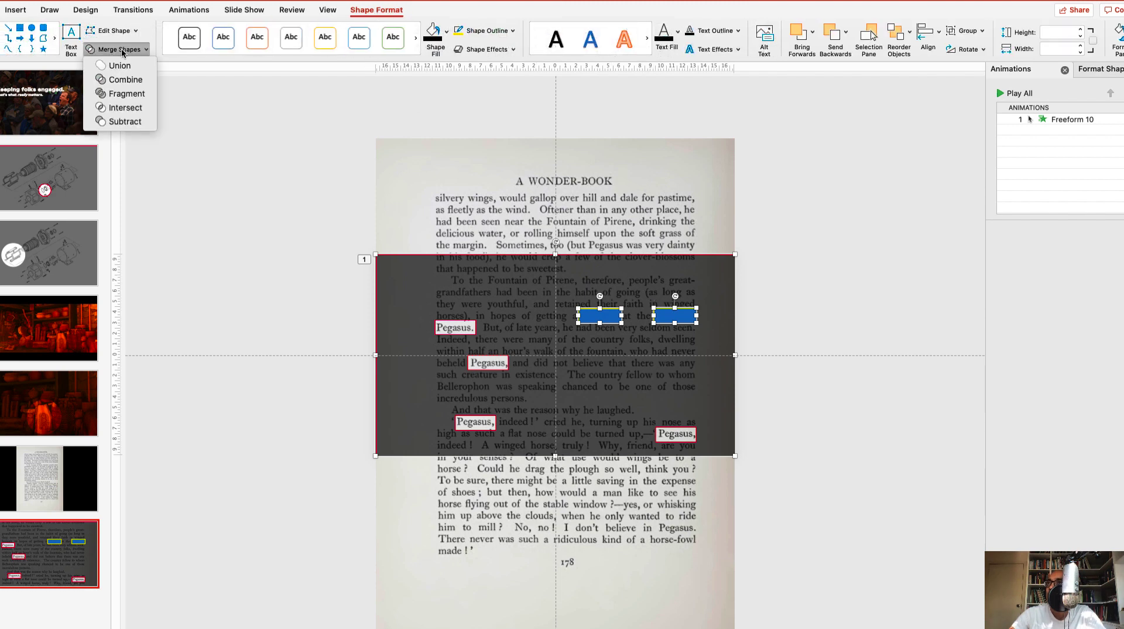
click(124, 80)
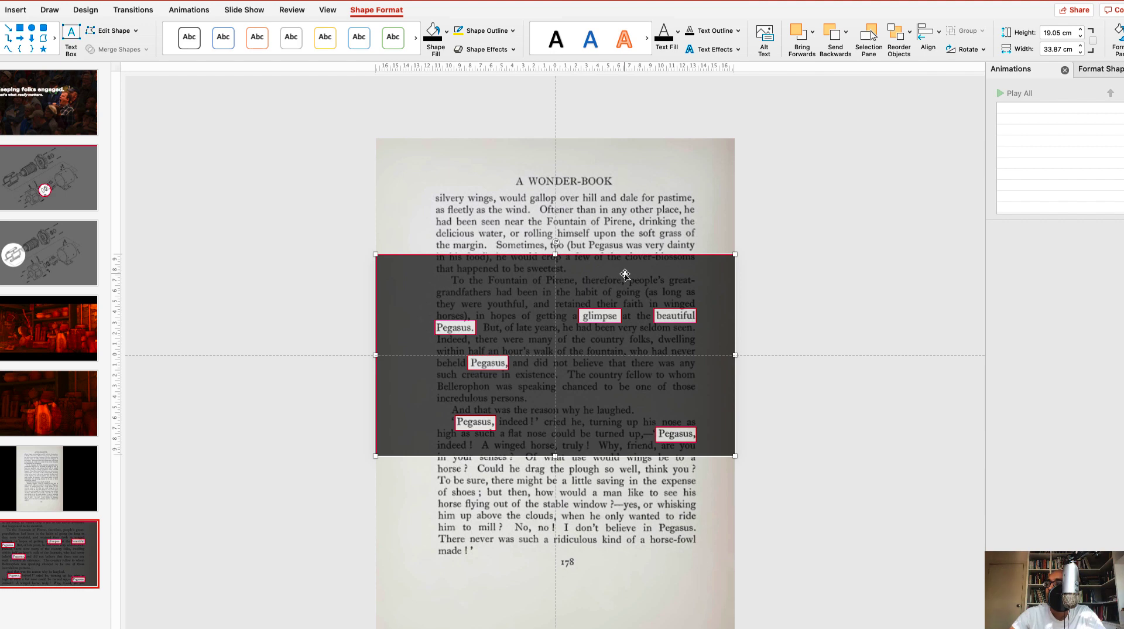
- Try the combined overlay with no outline, then with a gold theme colour outline
click(512, 31)
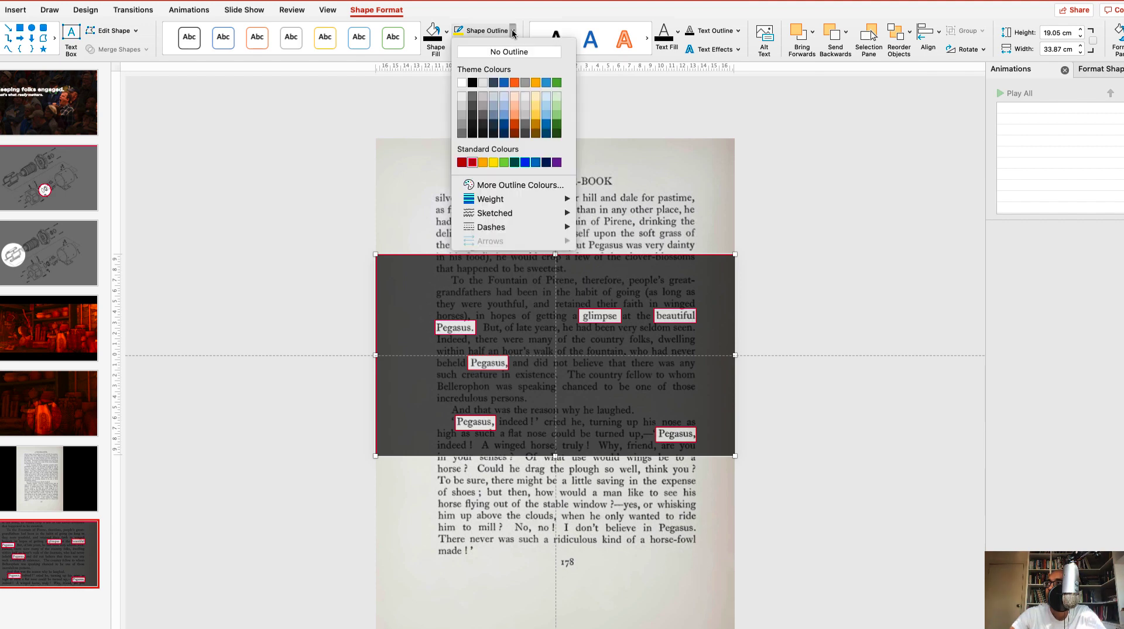
click(520, 52)
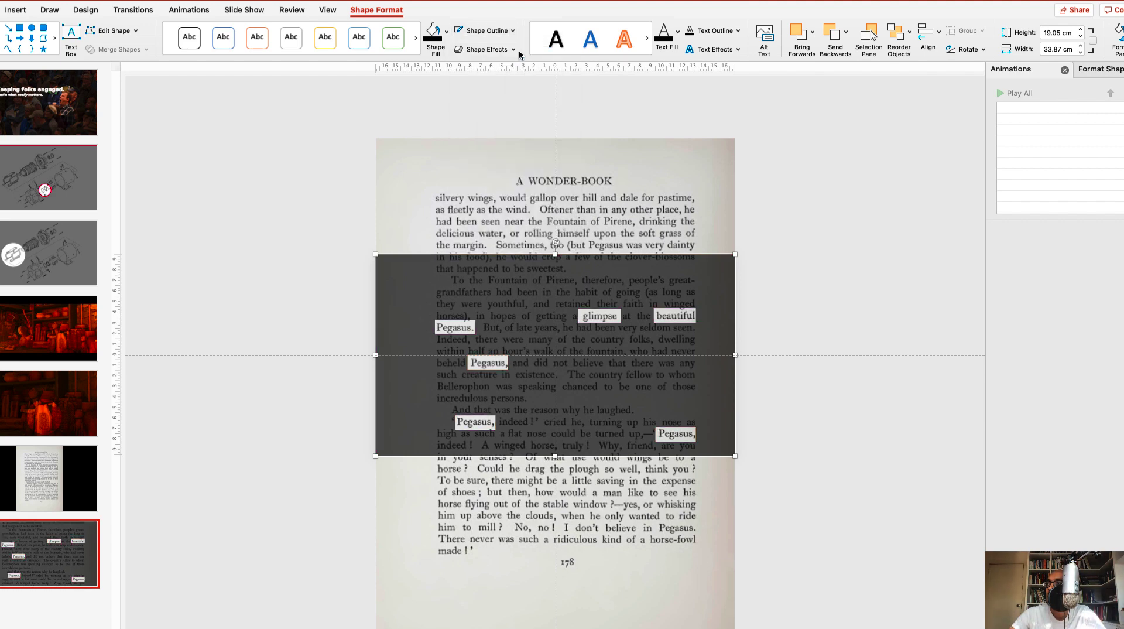
click(513, 31)
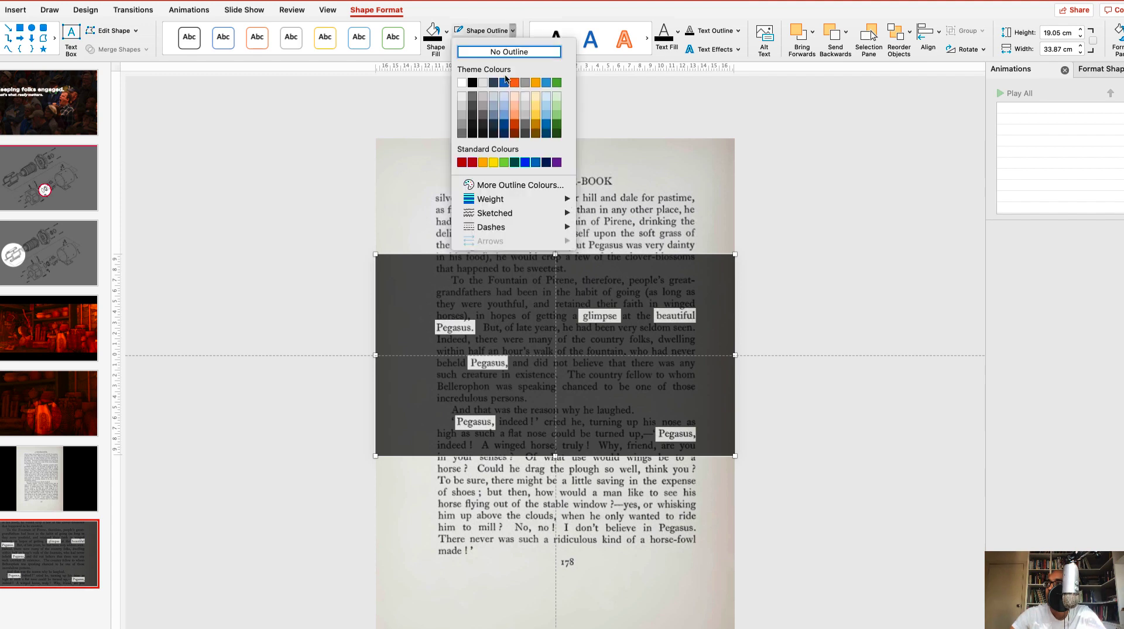
click(535, 83)
- Set the combined overlay's outline to standard yellow
click(514, 31)
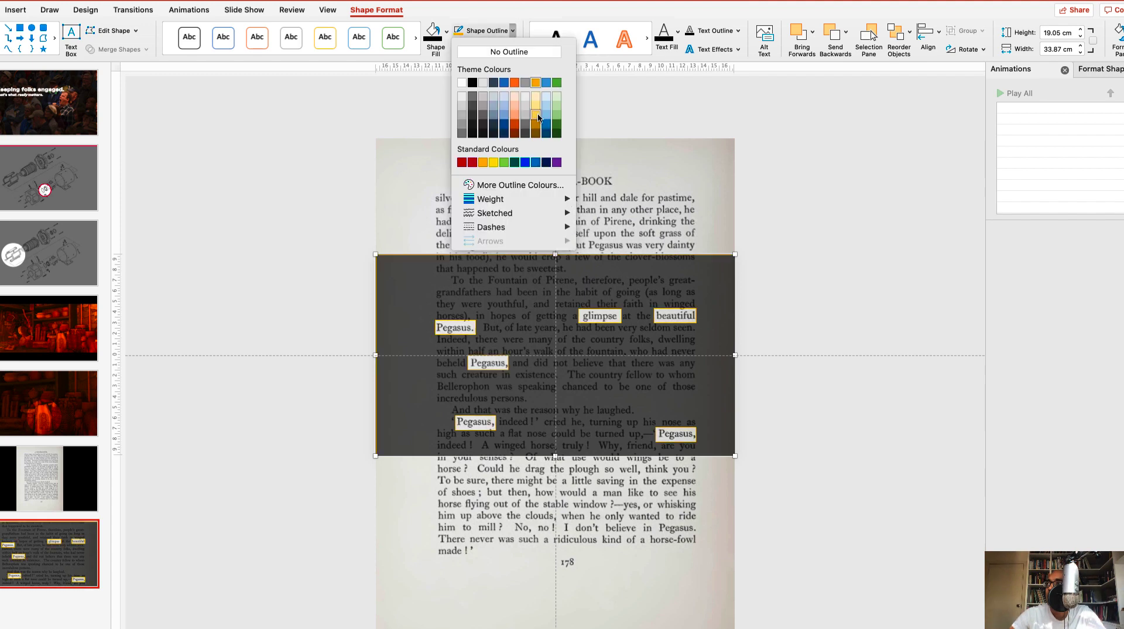
click(493, 162)
click(496, 165)
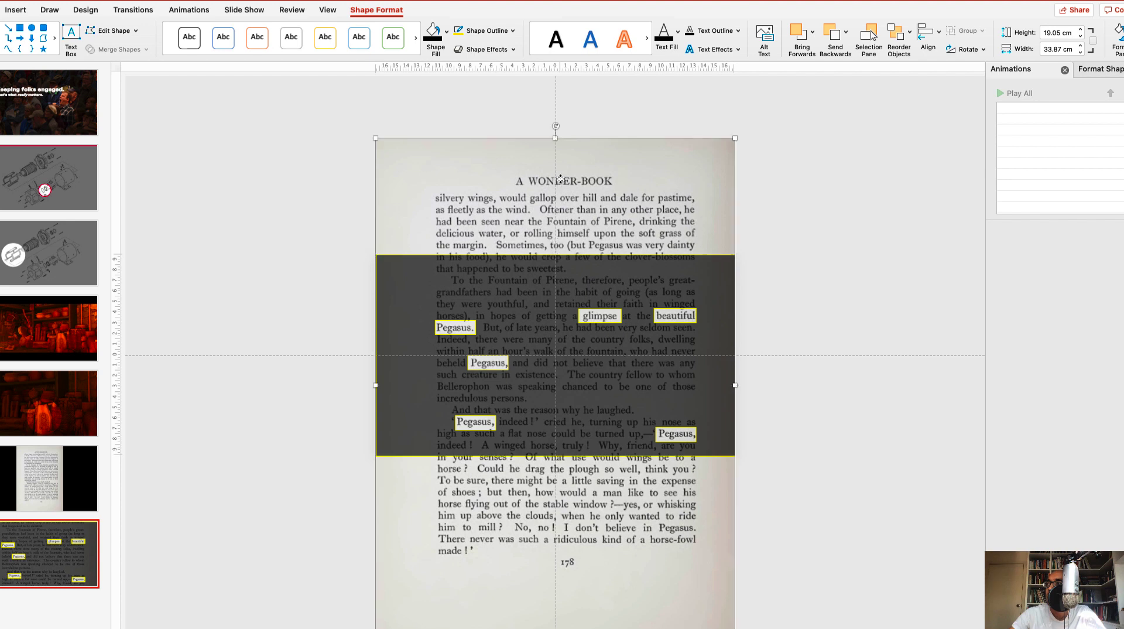
- Play the slide show from the book overlay slide and preview the Morph zoom from the full book page
key(super+Return)
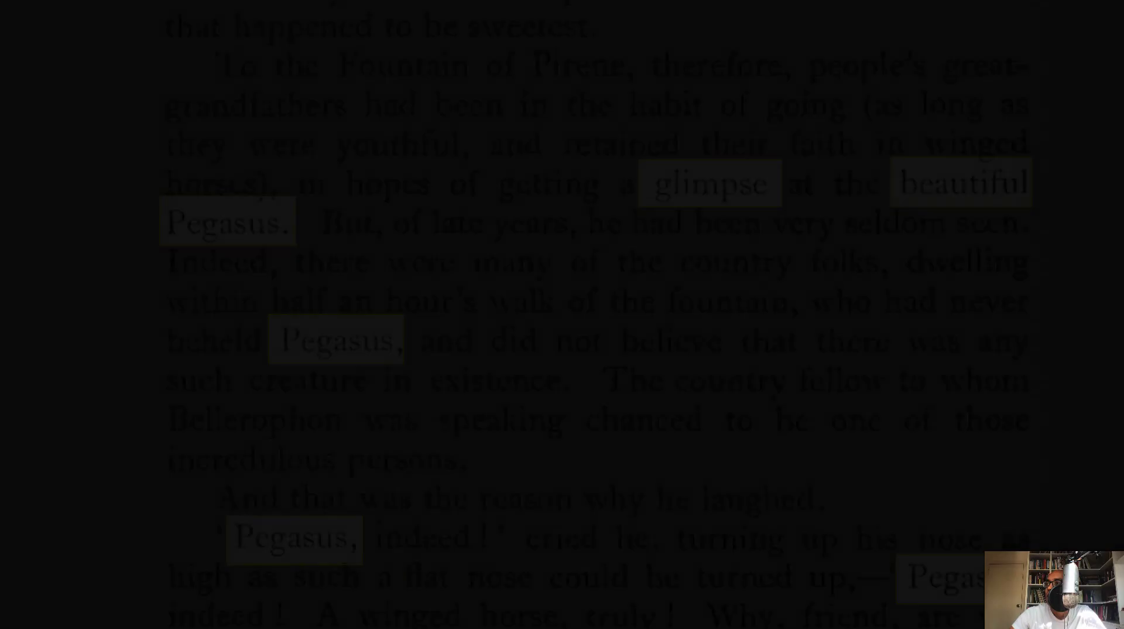
key(Right)
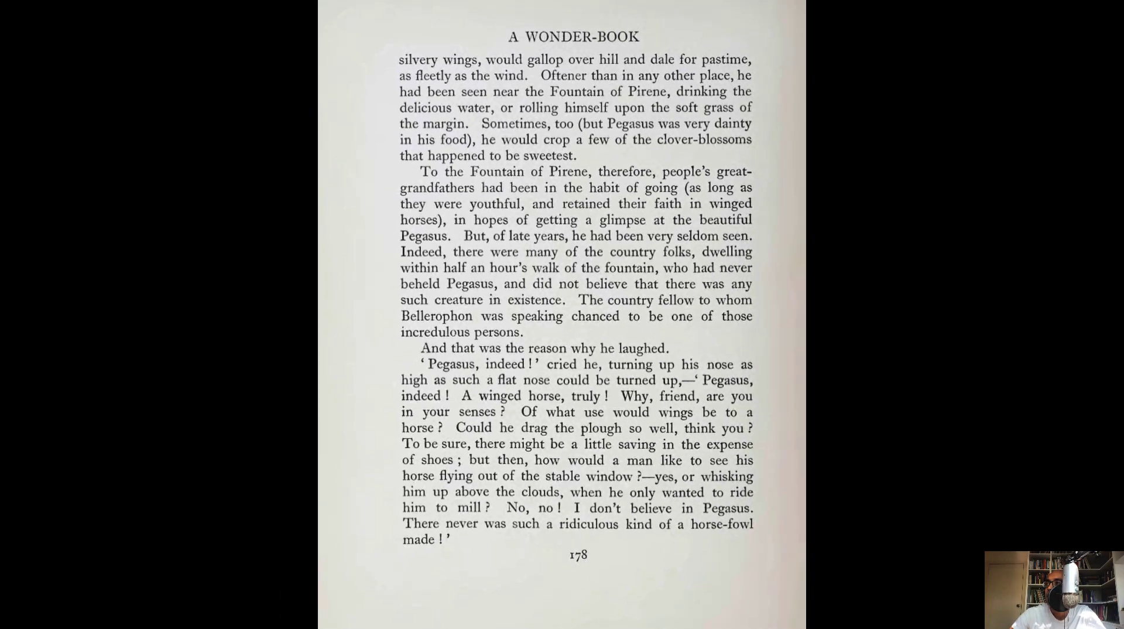
key(Right)
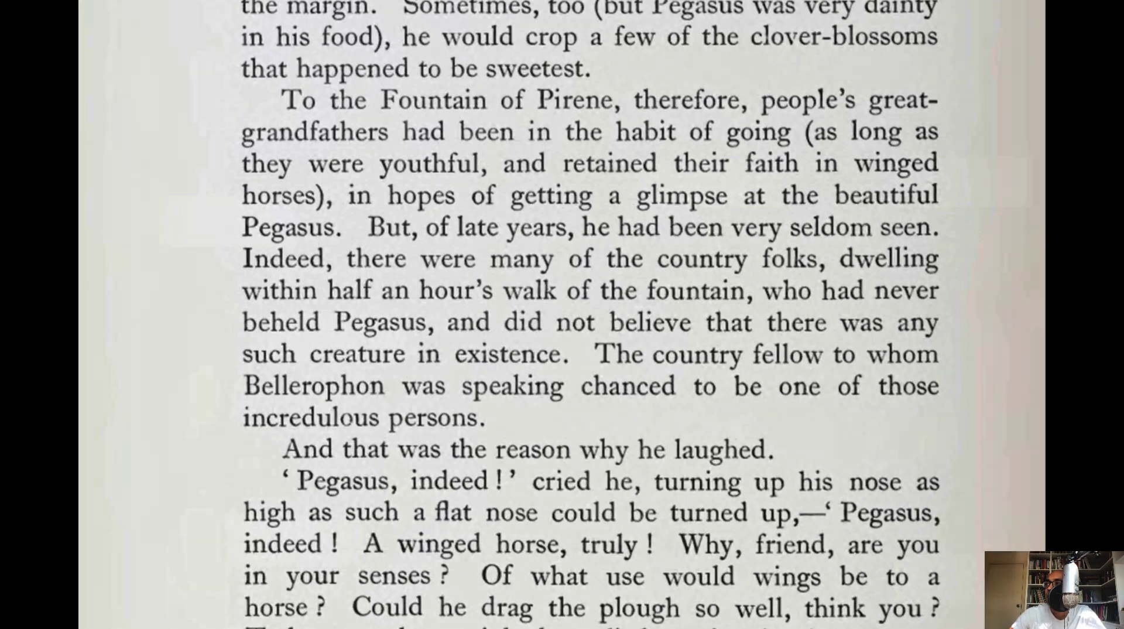